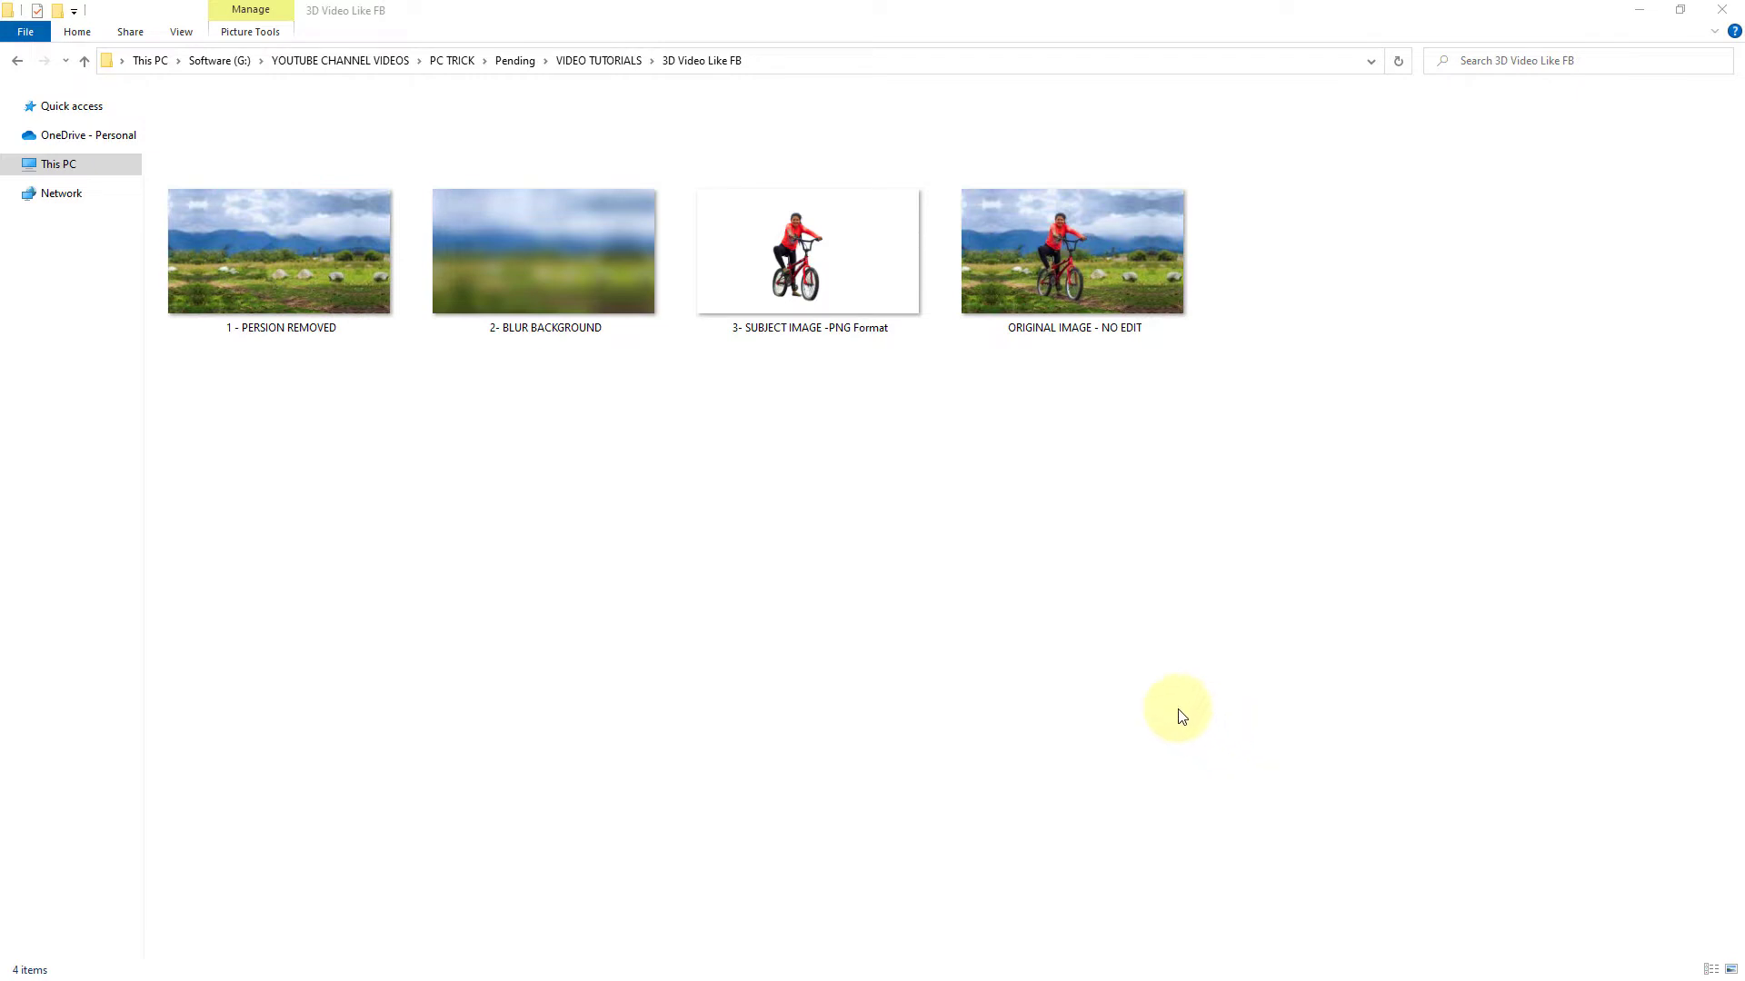
# Bring the image 1 - PERSION REMOVED from the folder into Premiere Pro, placing it at the start of track V1
pyautogui.moveTo(217, 378); pyautogui.dragTo(861, 238)
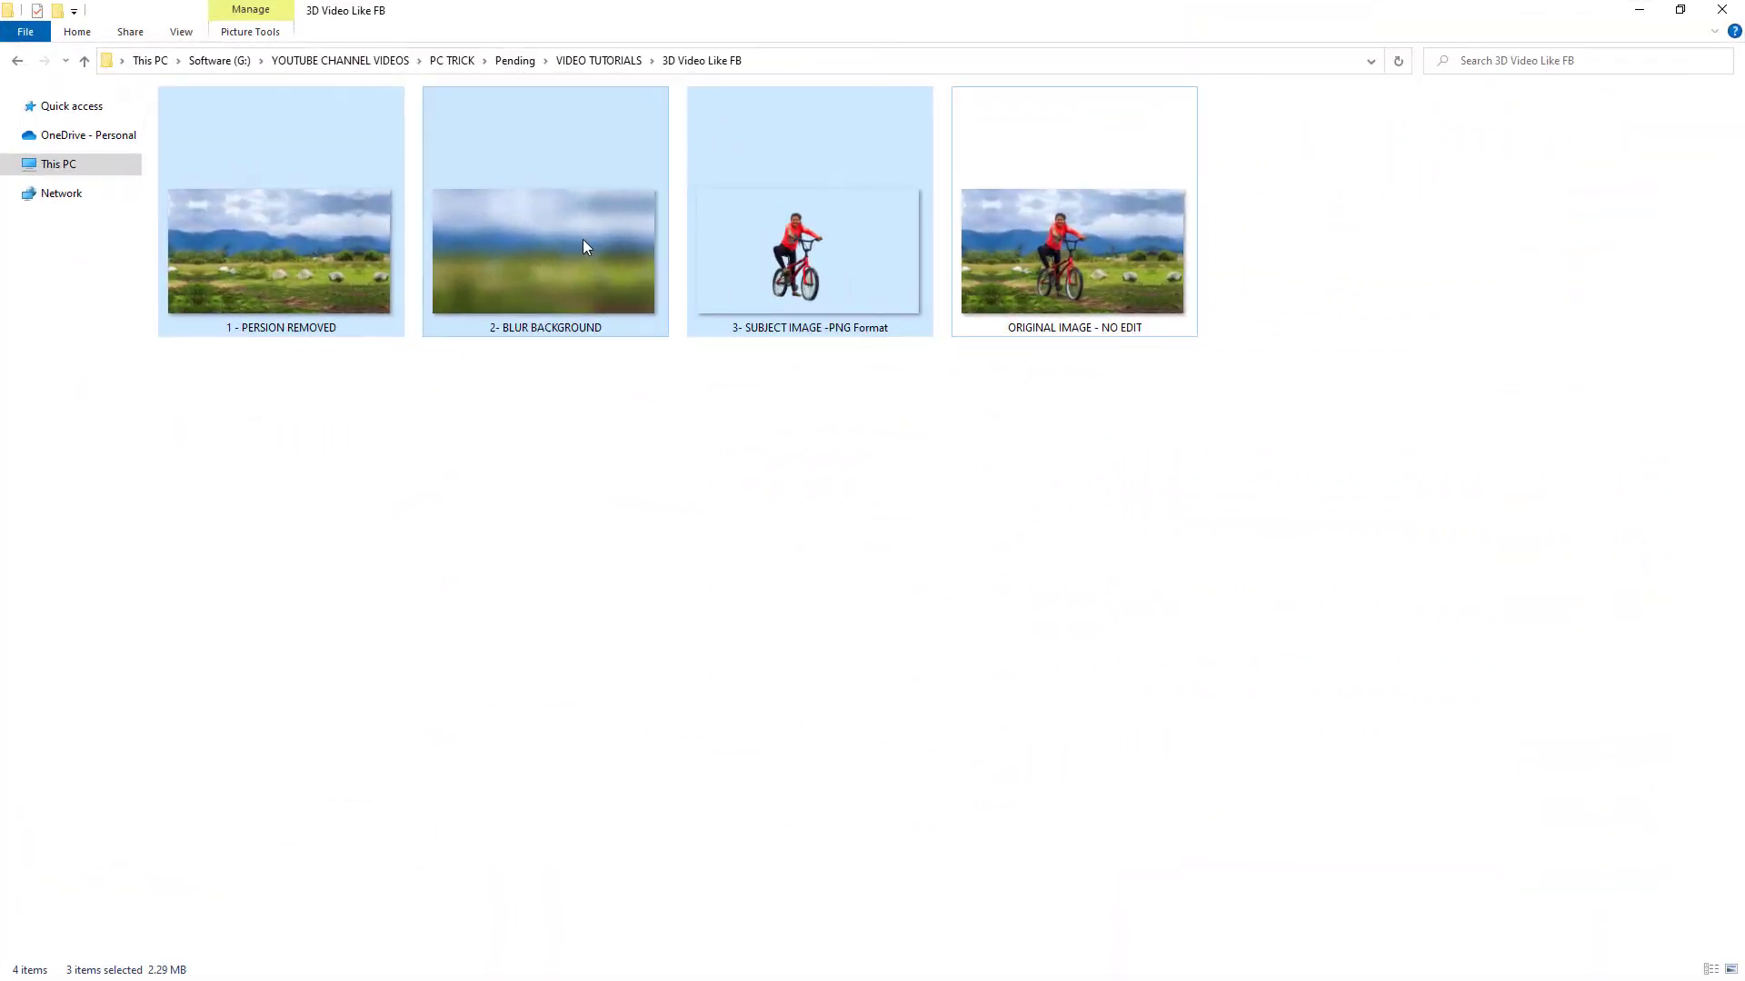
pyautogui.click(1039, 455)
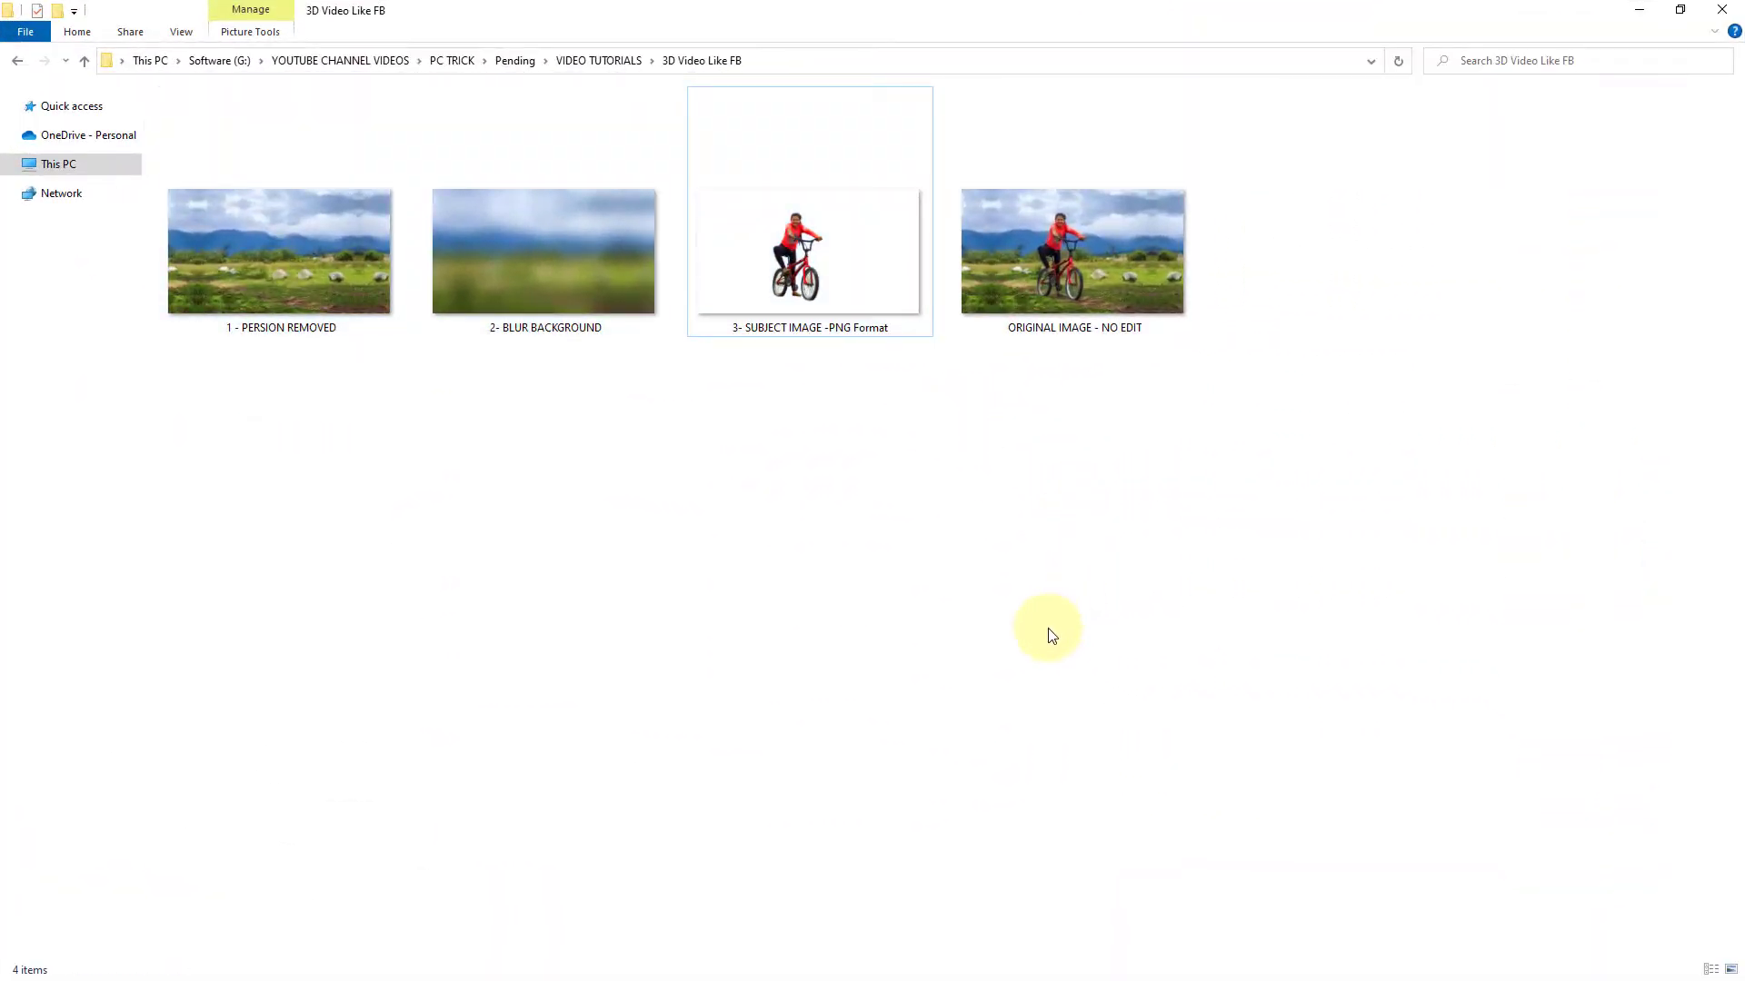
pyautogui.click(278, 272)
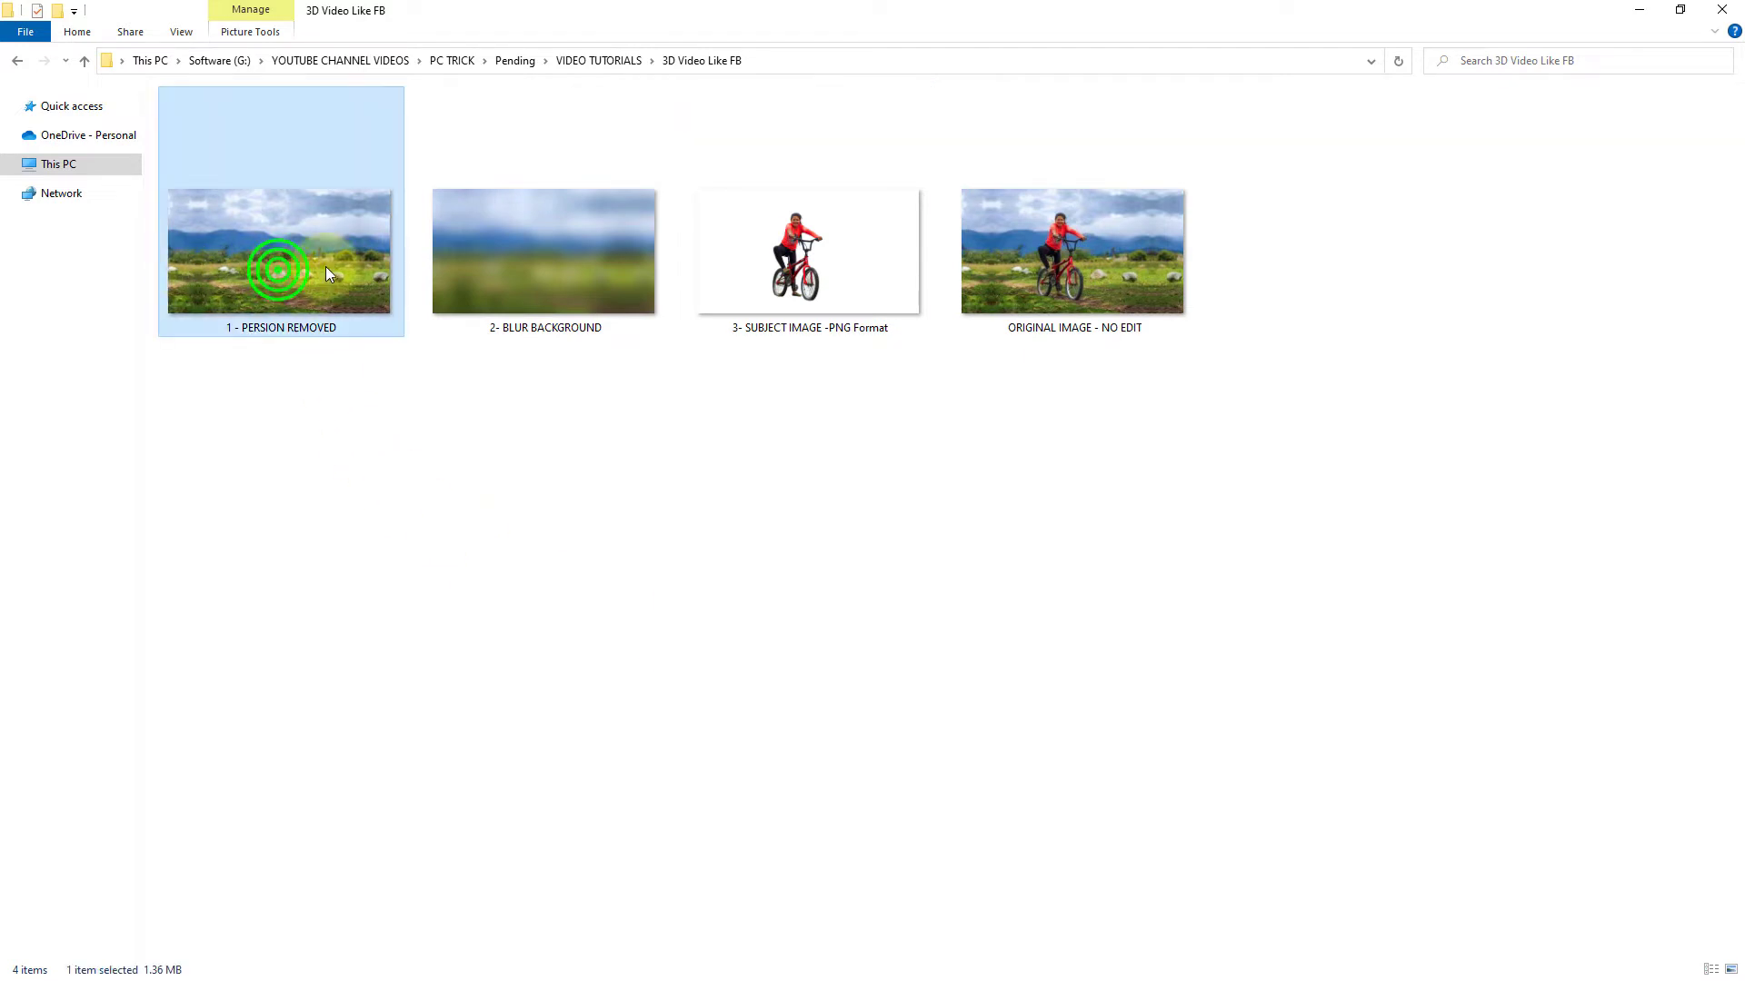
pyautogui.moveTo(272, 245); pyautogui.dragTo(618, 880)
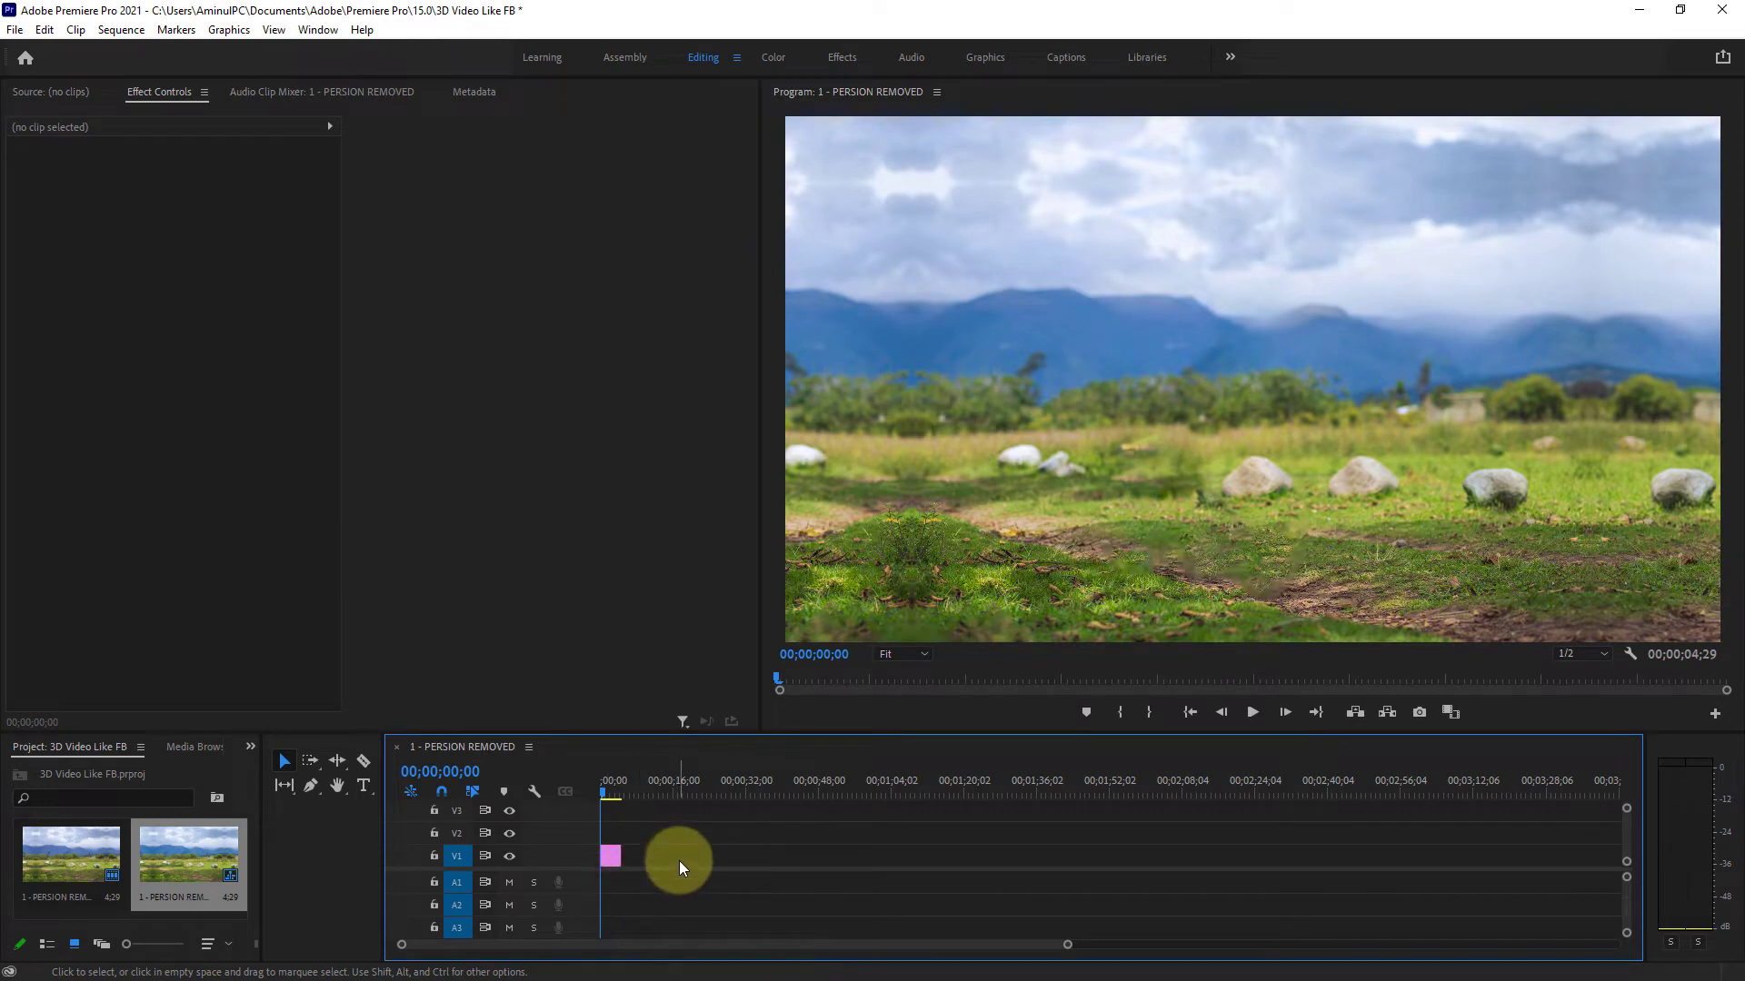
# Extend the image clip on track V1 to a duration of about 00;00;11;08
pyautogui.moveTo(1065, 944); pyautogui.dragTo(829, 938)
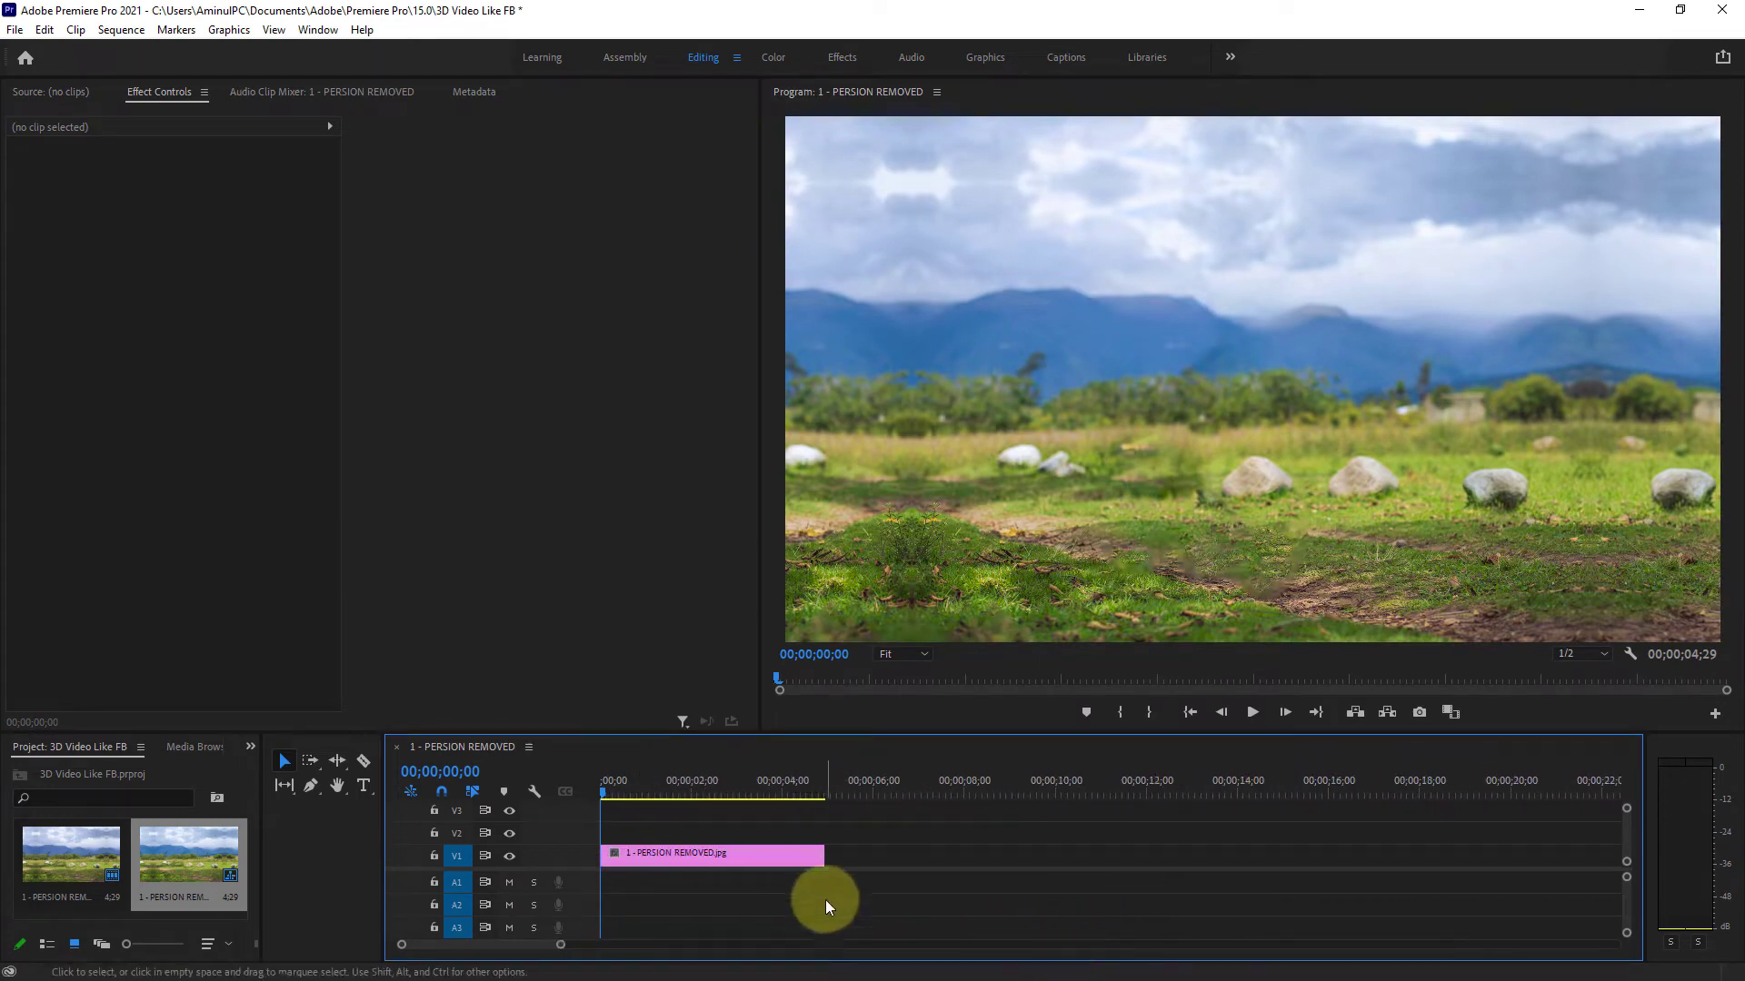
pyautogui.moveTo(821, 856); pyautogui.dragTo(1109, 854)
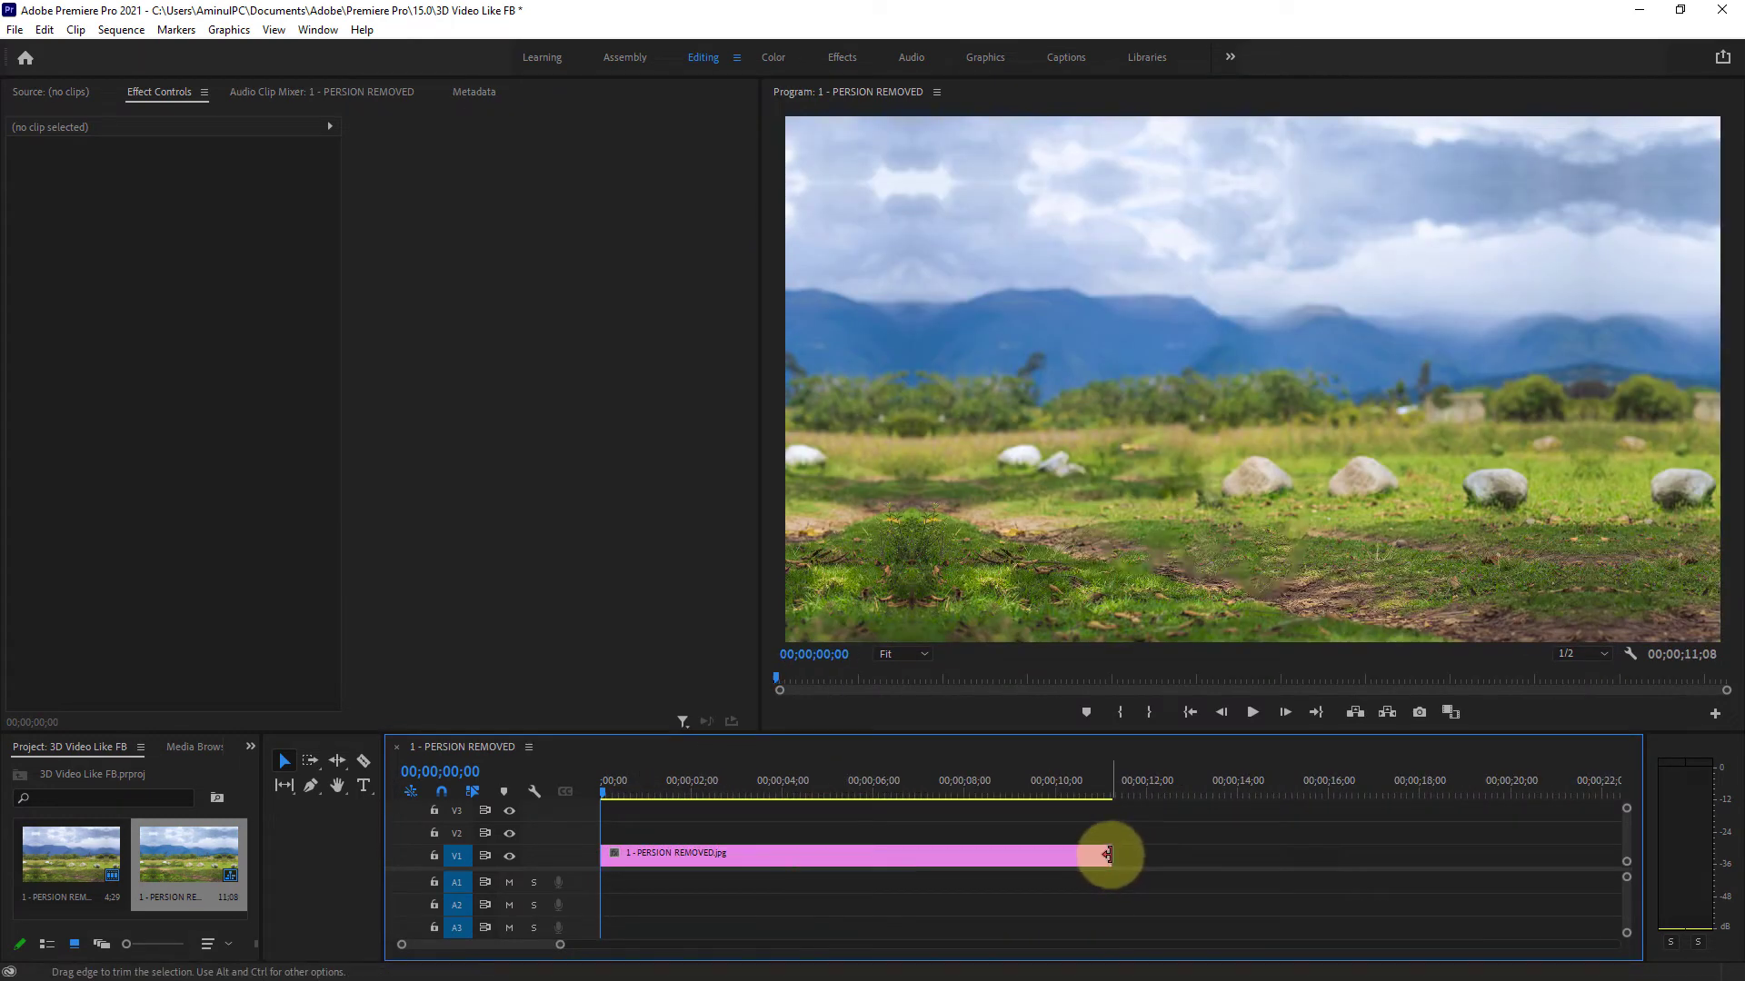
pyautogui.moveTo(567, 939); pyautogui.dragTo(514, 944)
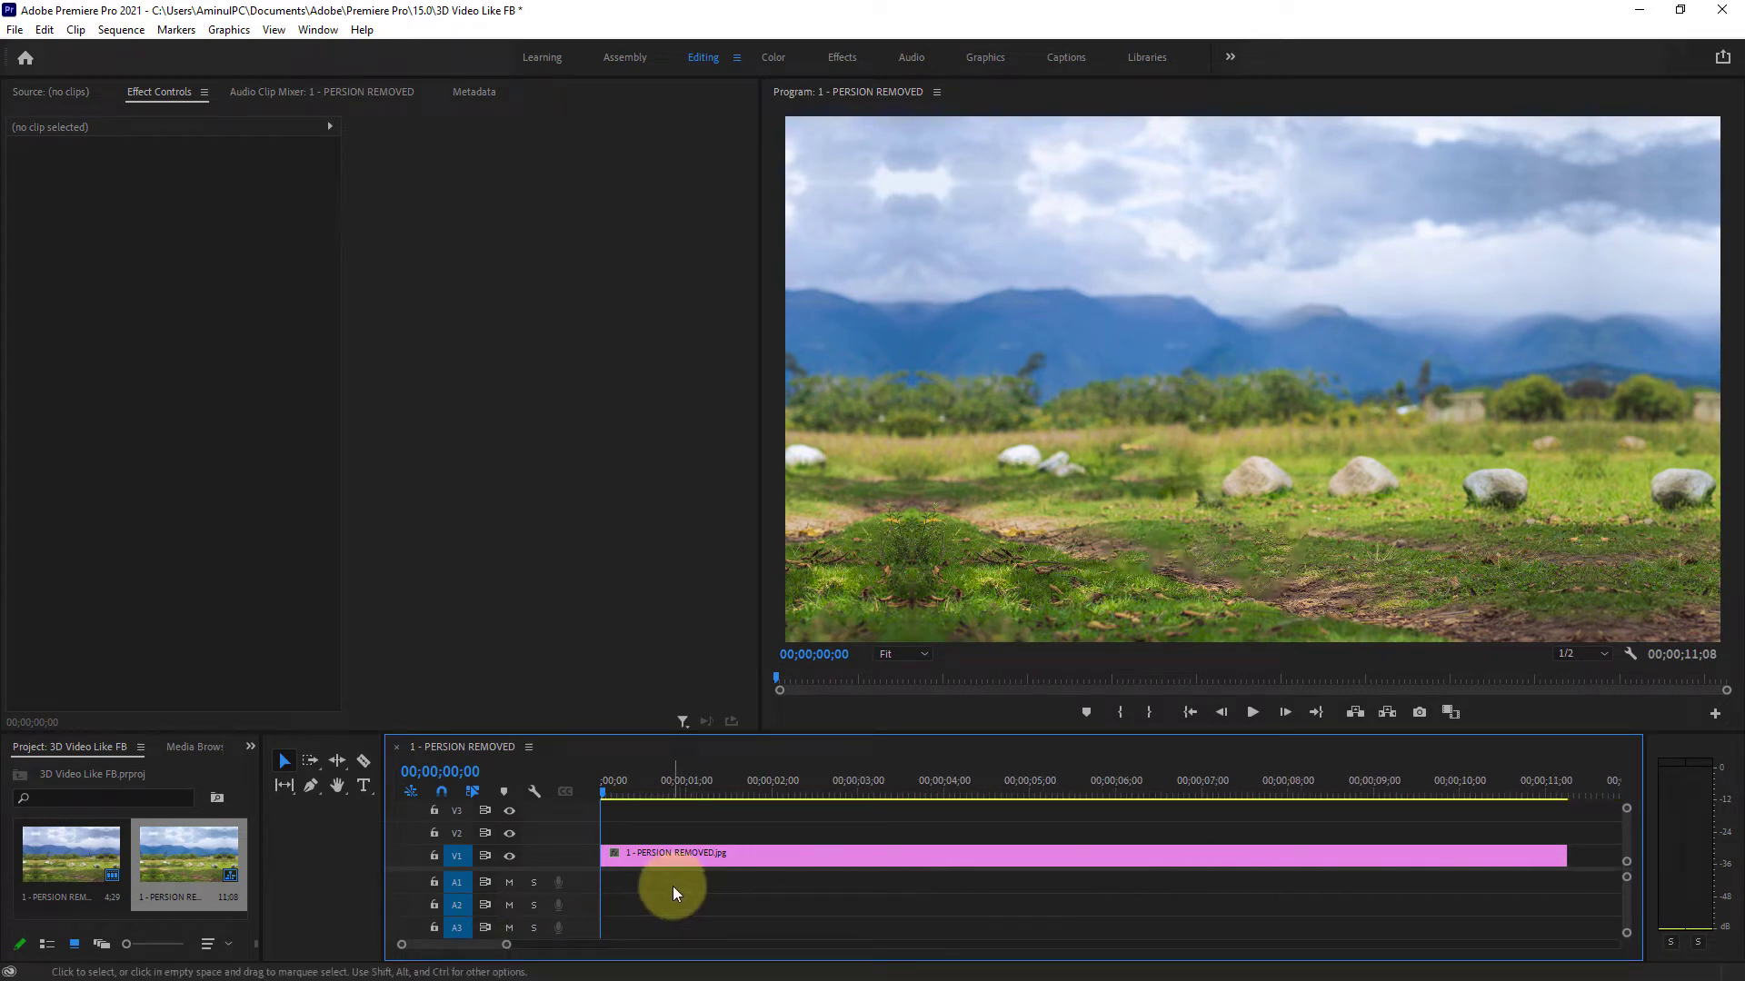
# Find the Corner Pin video effect and apply it to the 1 - PERSION REMOVED clip on track V1
pyautogui.click(695, 853)
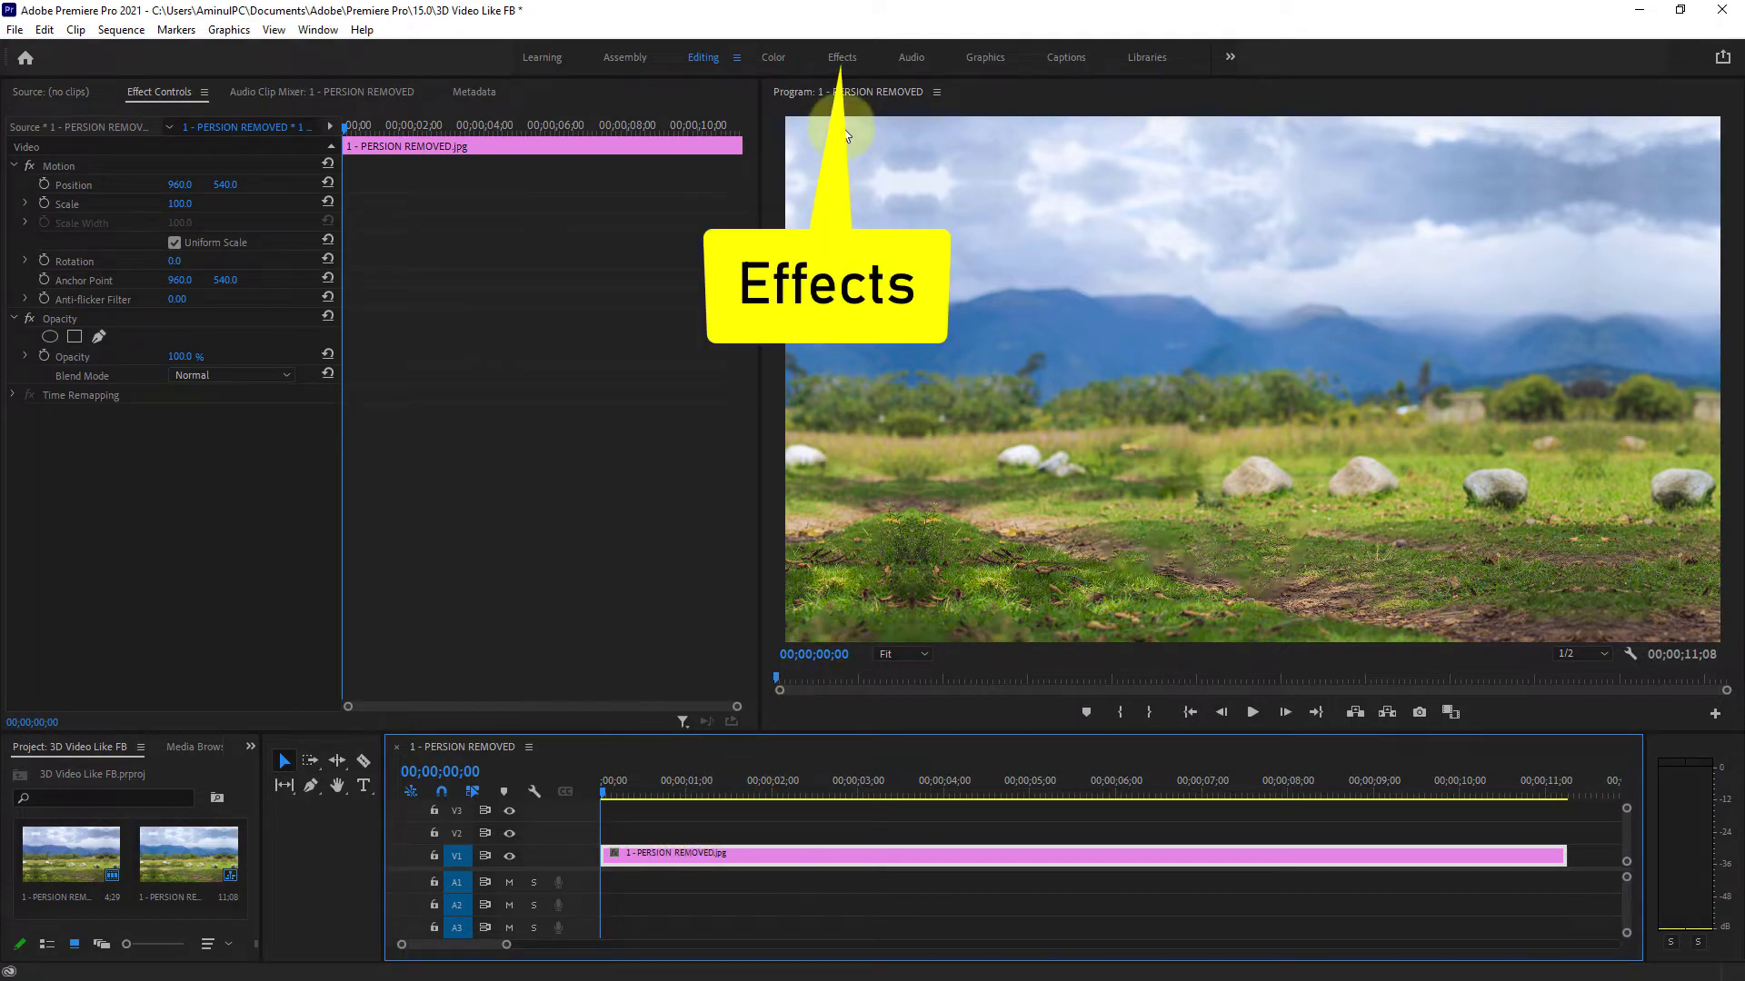
pyautogui.click(834, 60)
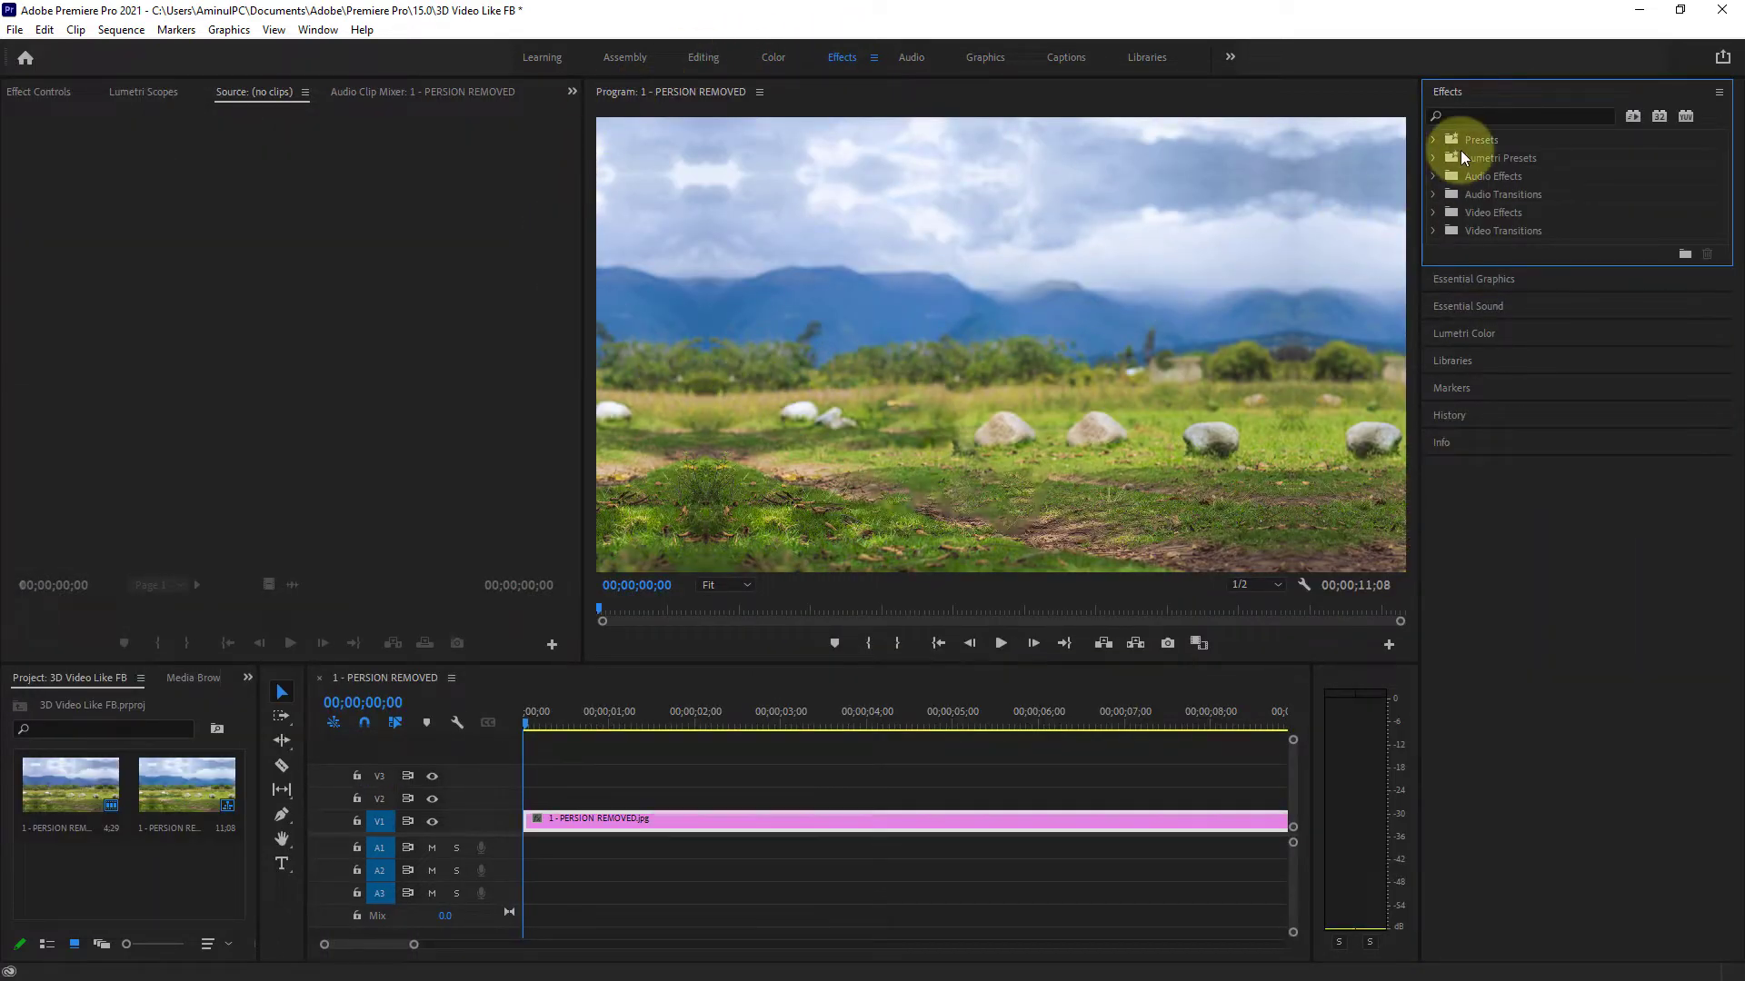
pyautogui.click(1465, 114)
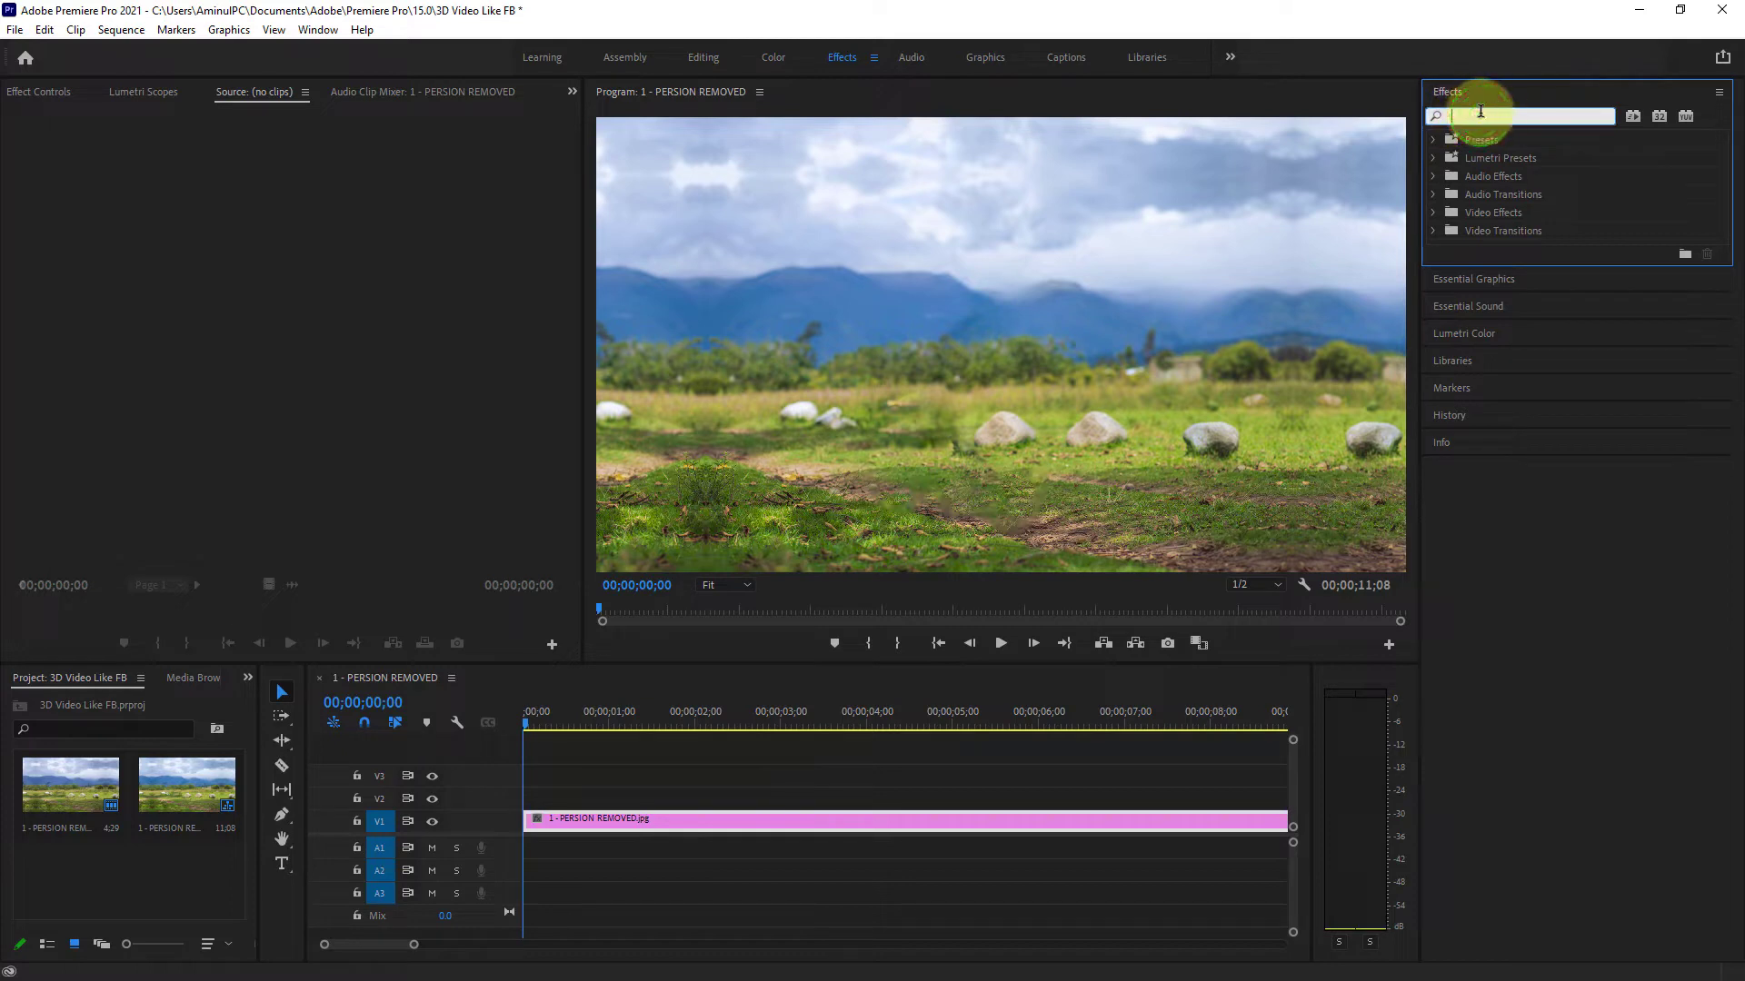
pyautogui.write('Corner Pin')
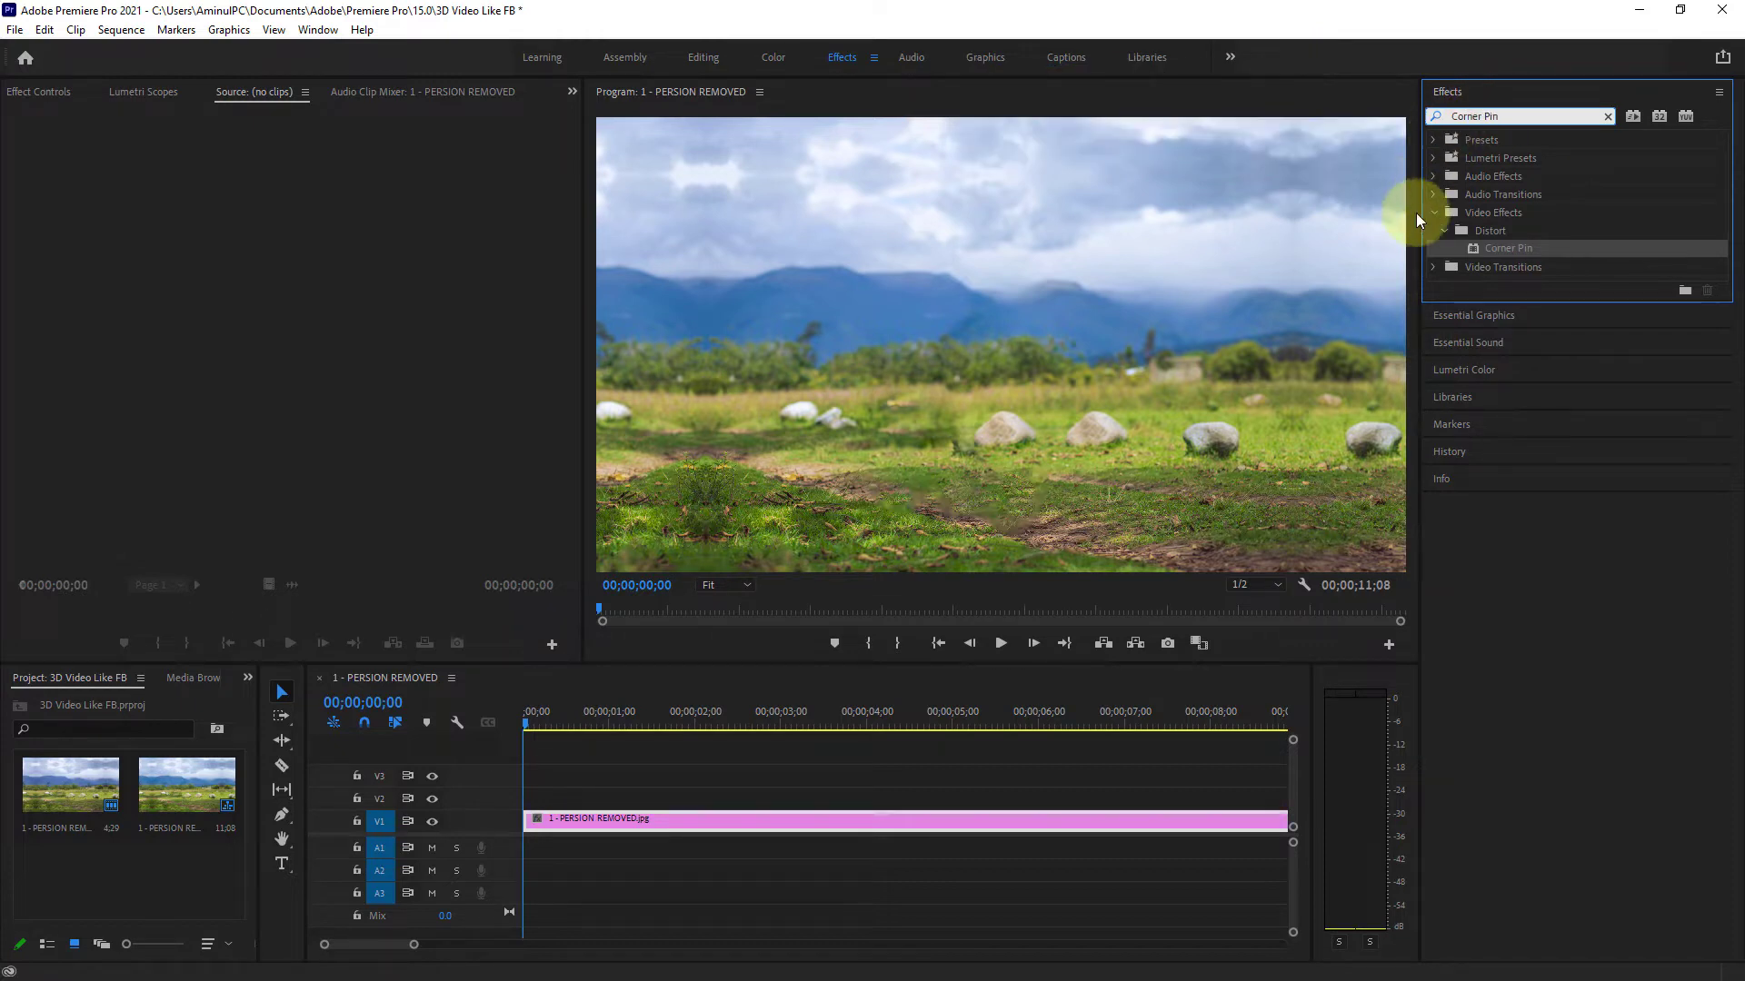
pyautogui.click(1518, 246)
pyautogui.moveTo(1501, 246); pyautogui.dragTo(606, 820)
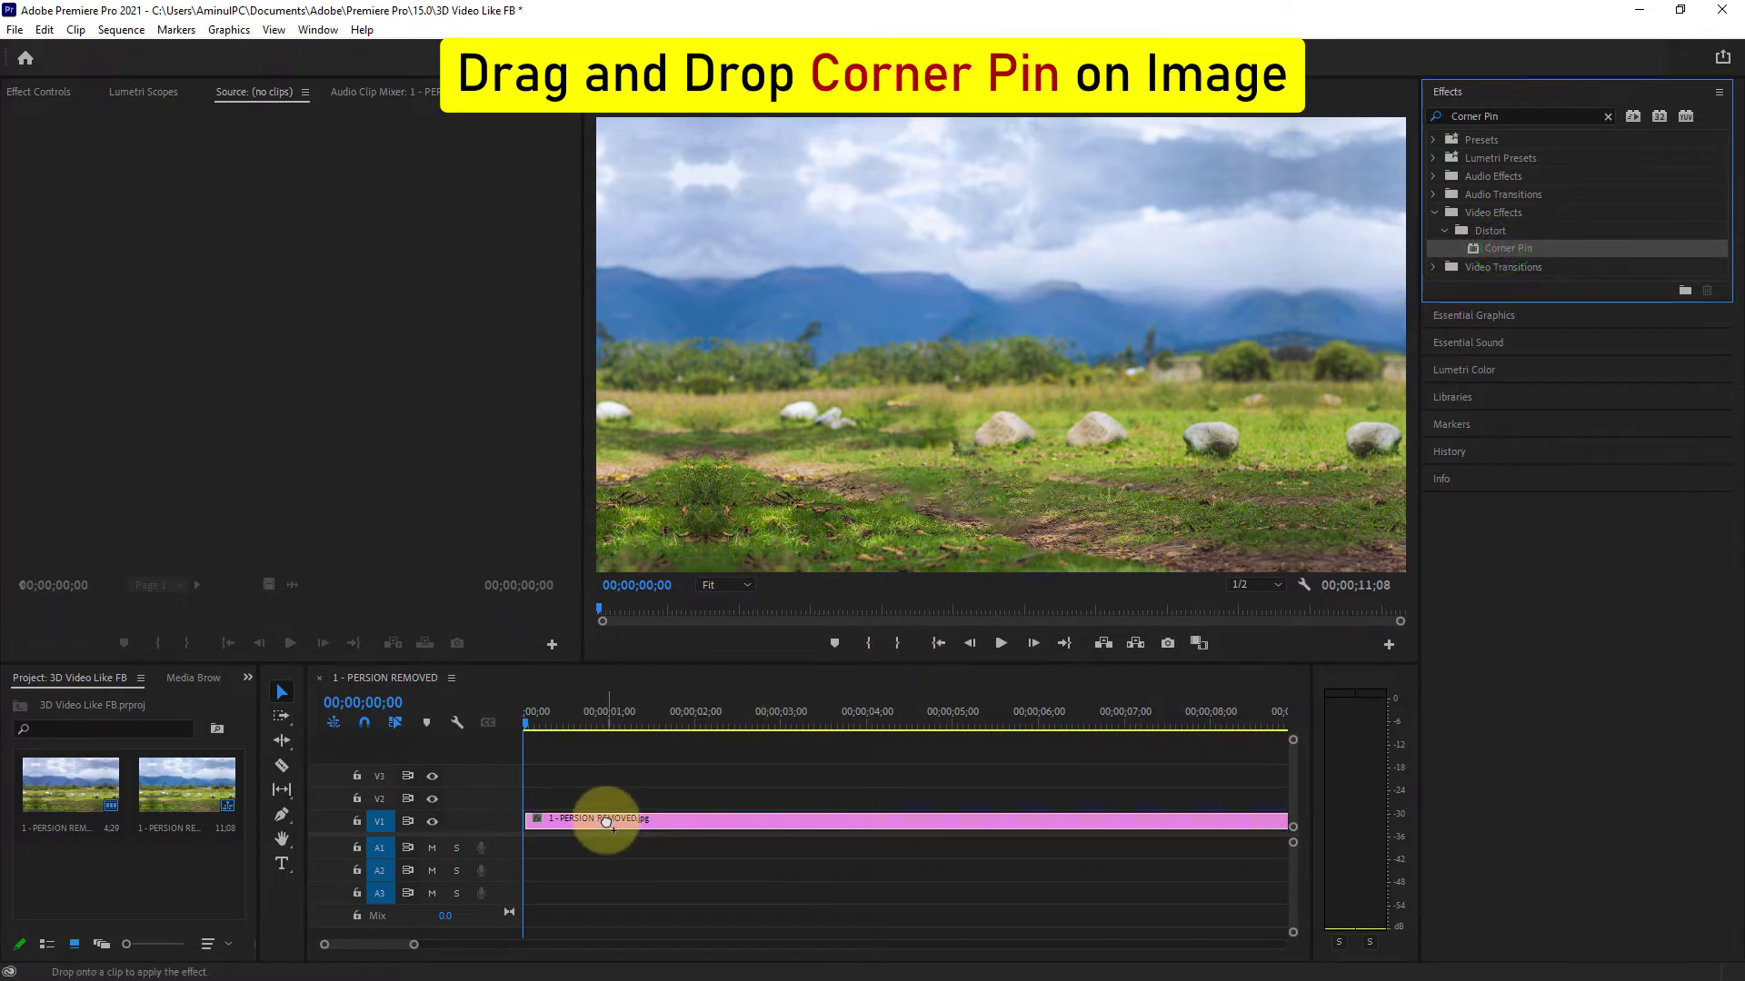
pyautogui.click(606, 819)
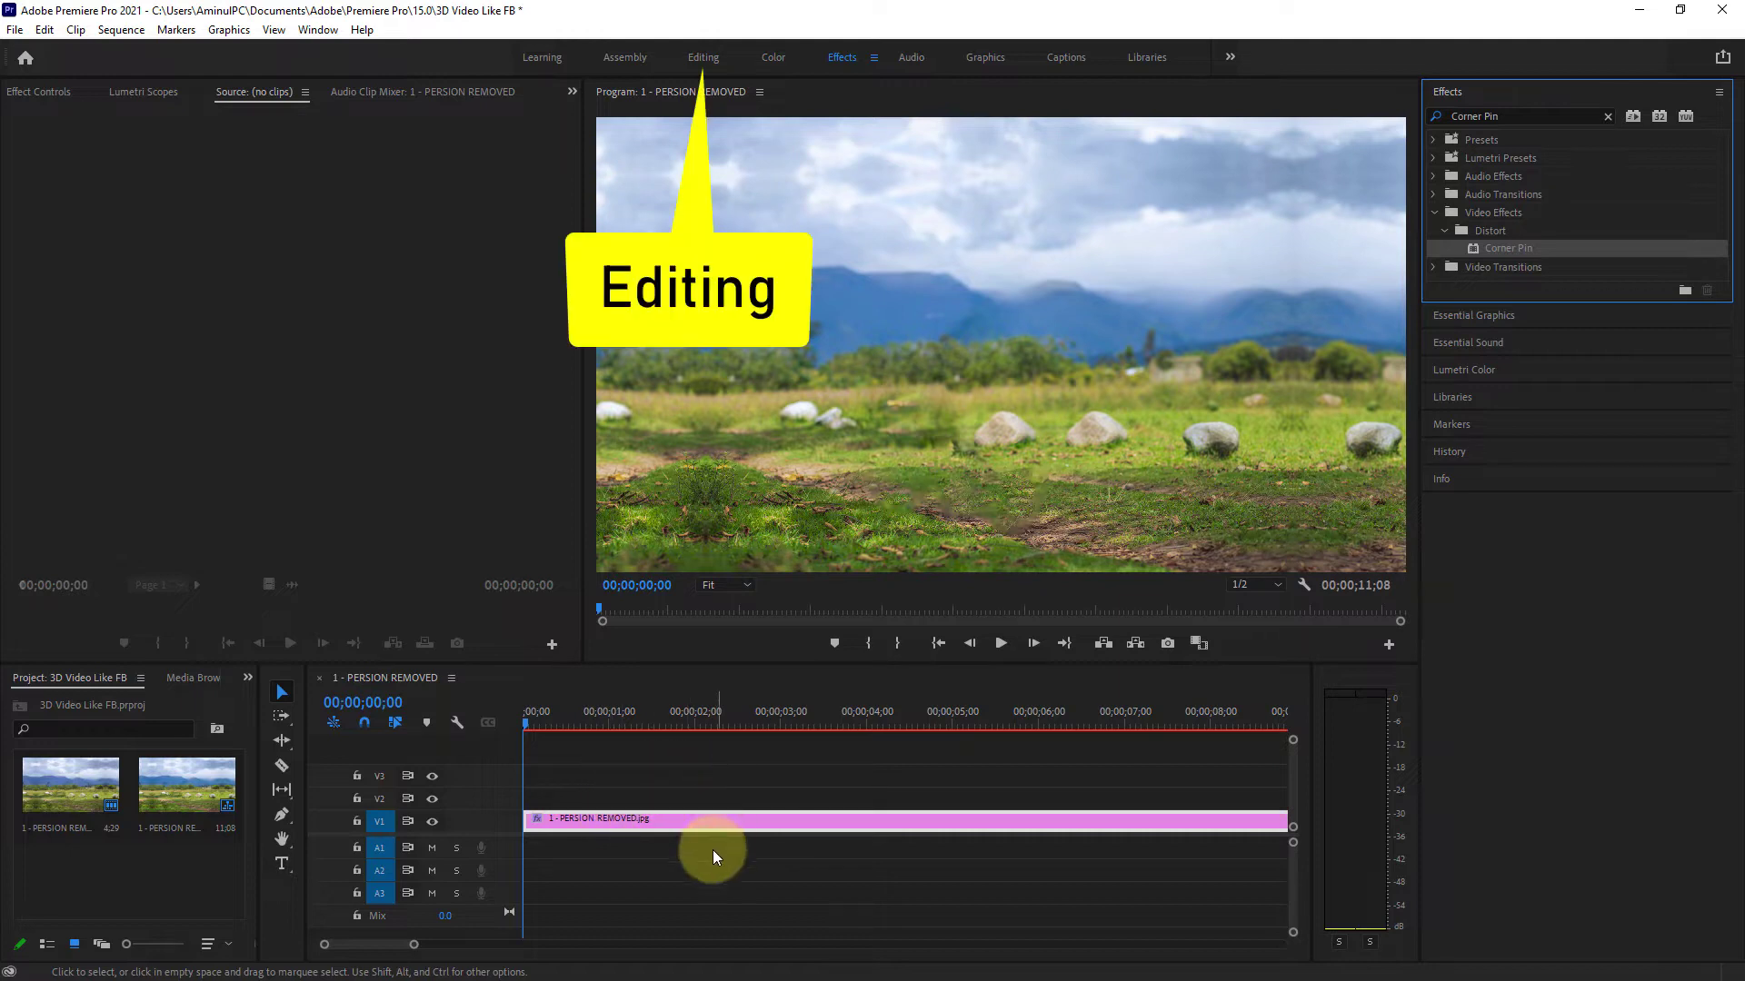
# In the Editing workspace, turn on keyframing for Corner Pin's Upper Left and Upper Right at 00;00;00;00
pyautogui.click(702, 58)
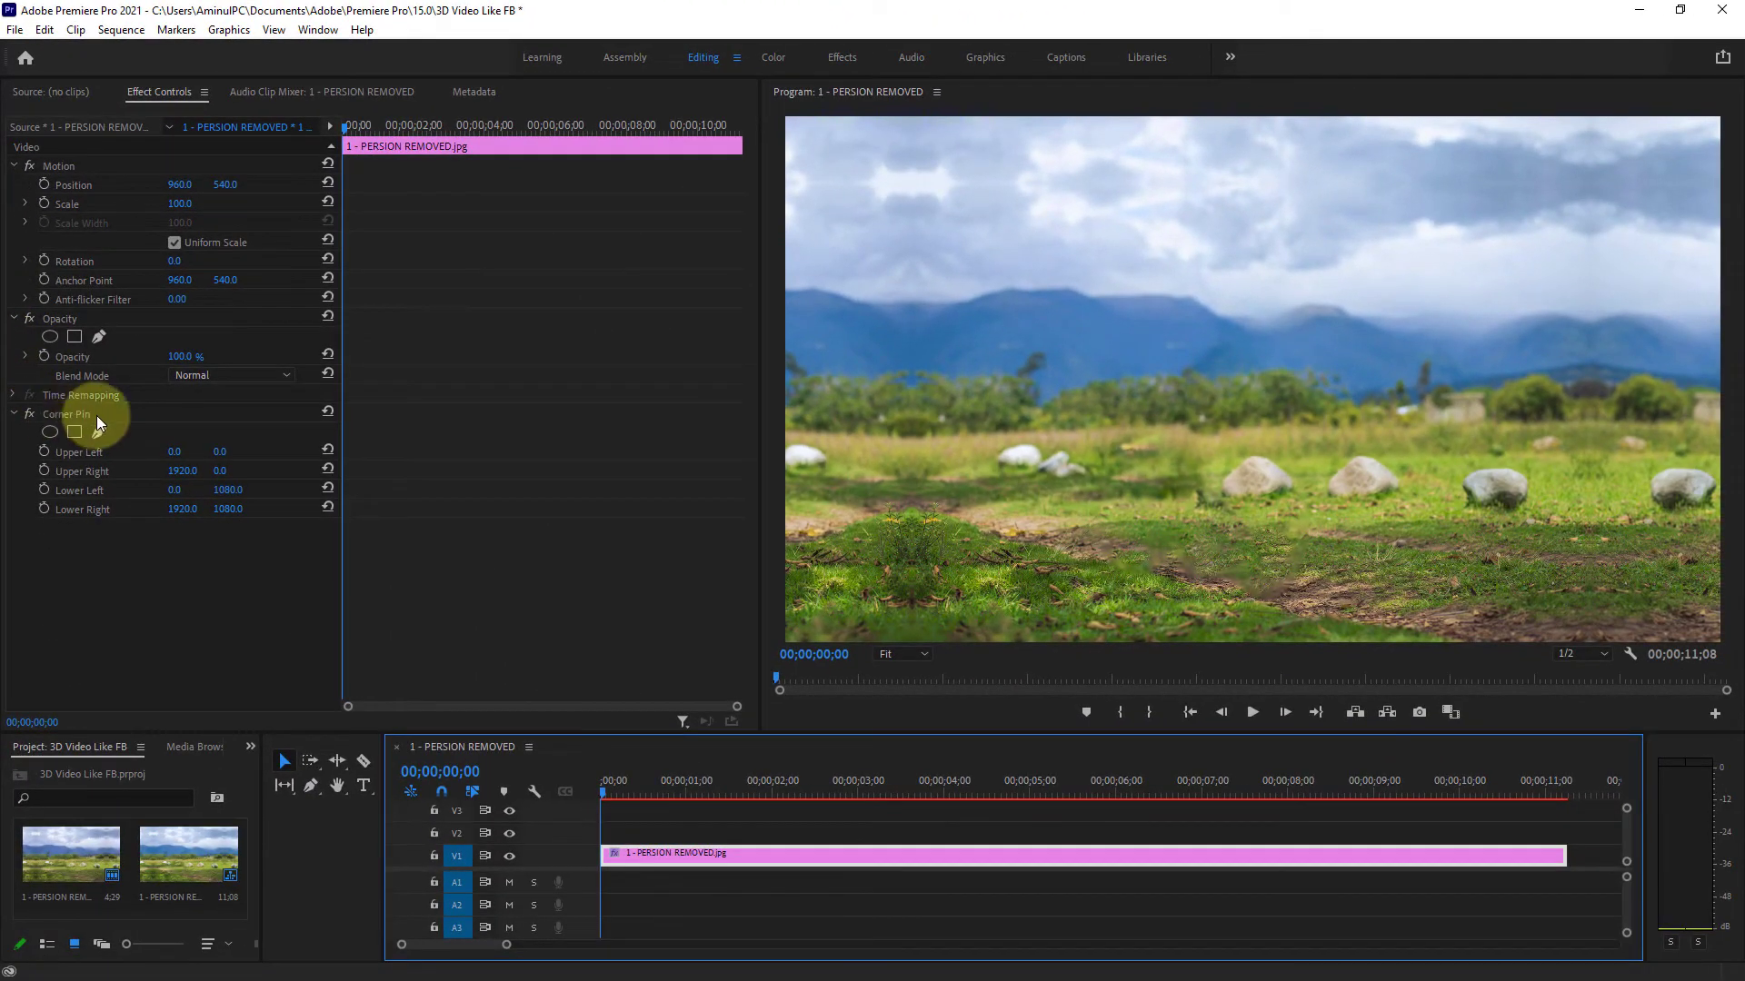
pyautogui.click(69, 414)
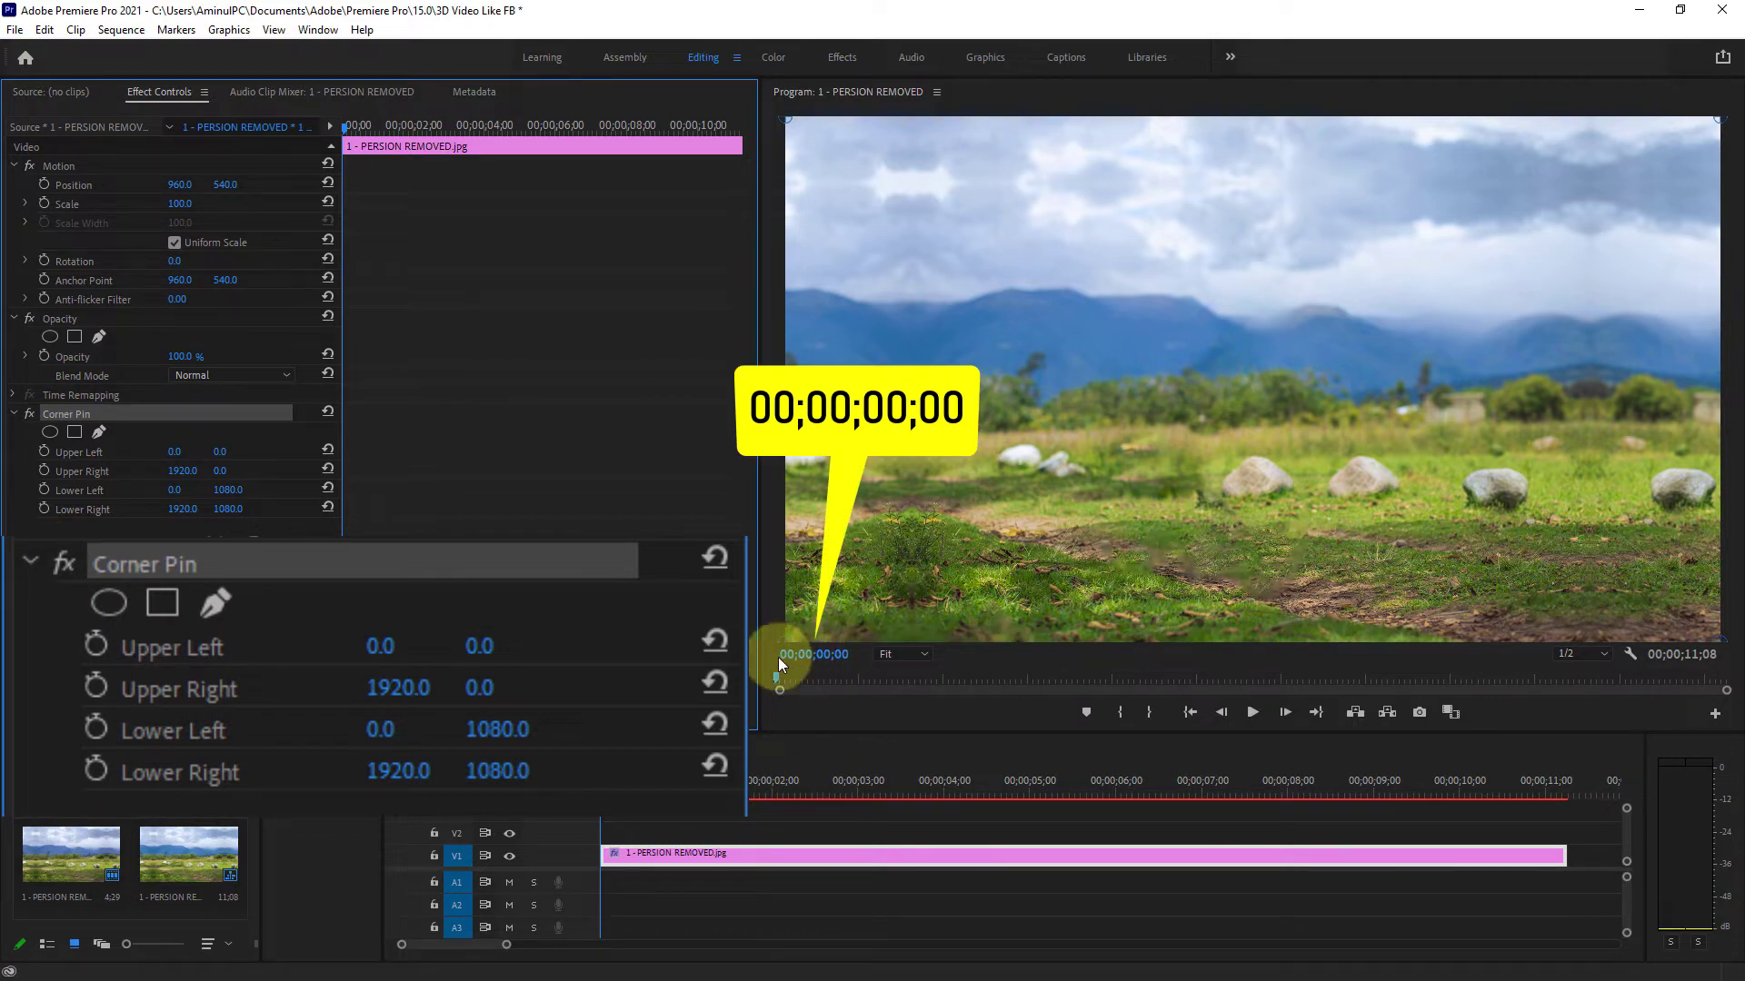
pyautogui.click(79, 451)
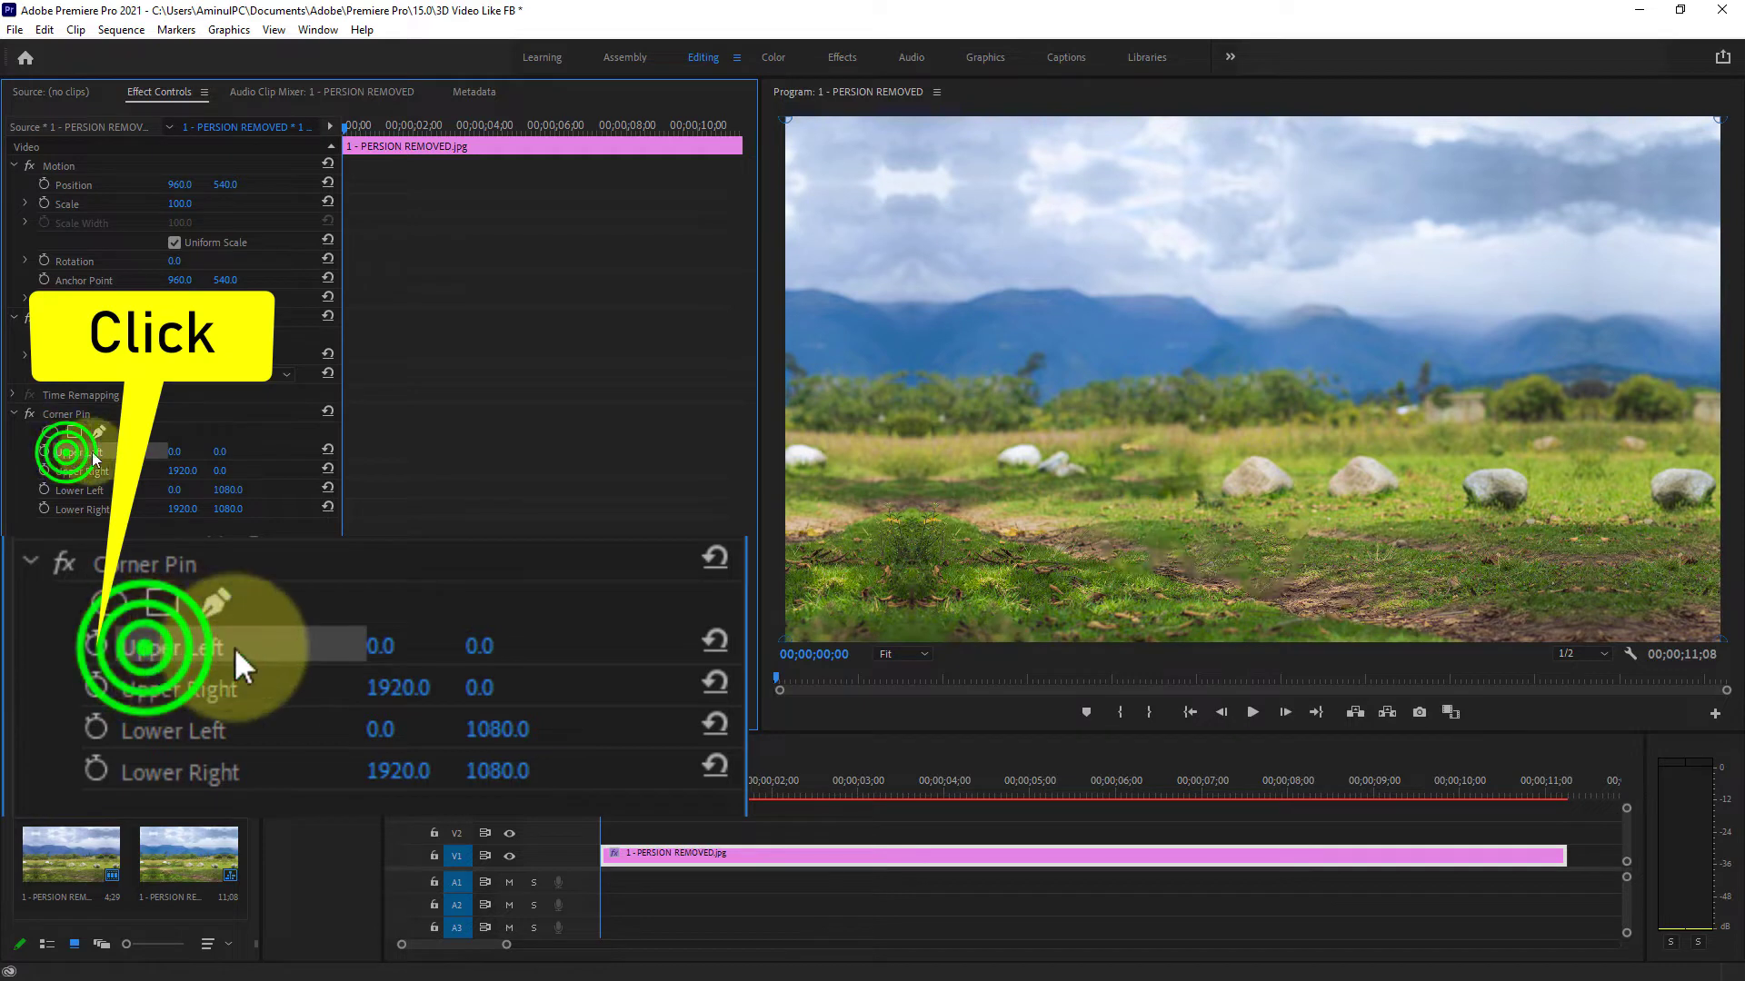
pyautogui.click(44, 452)
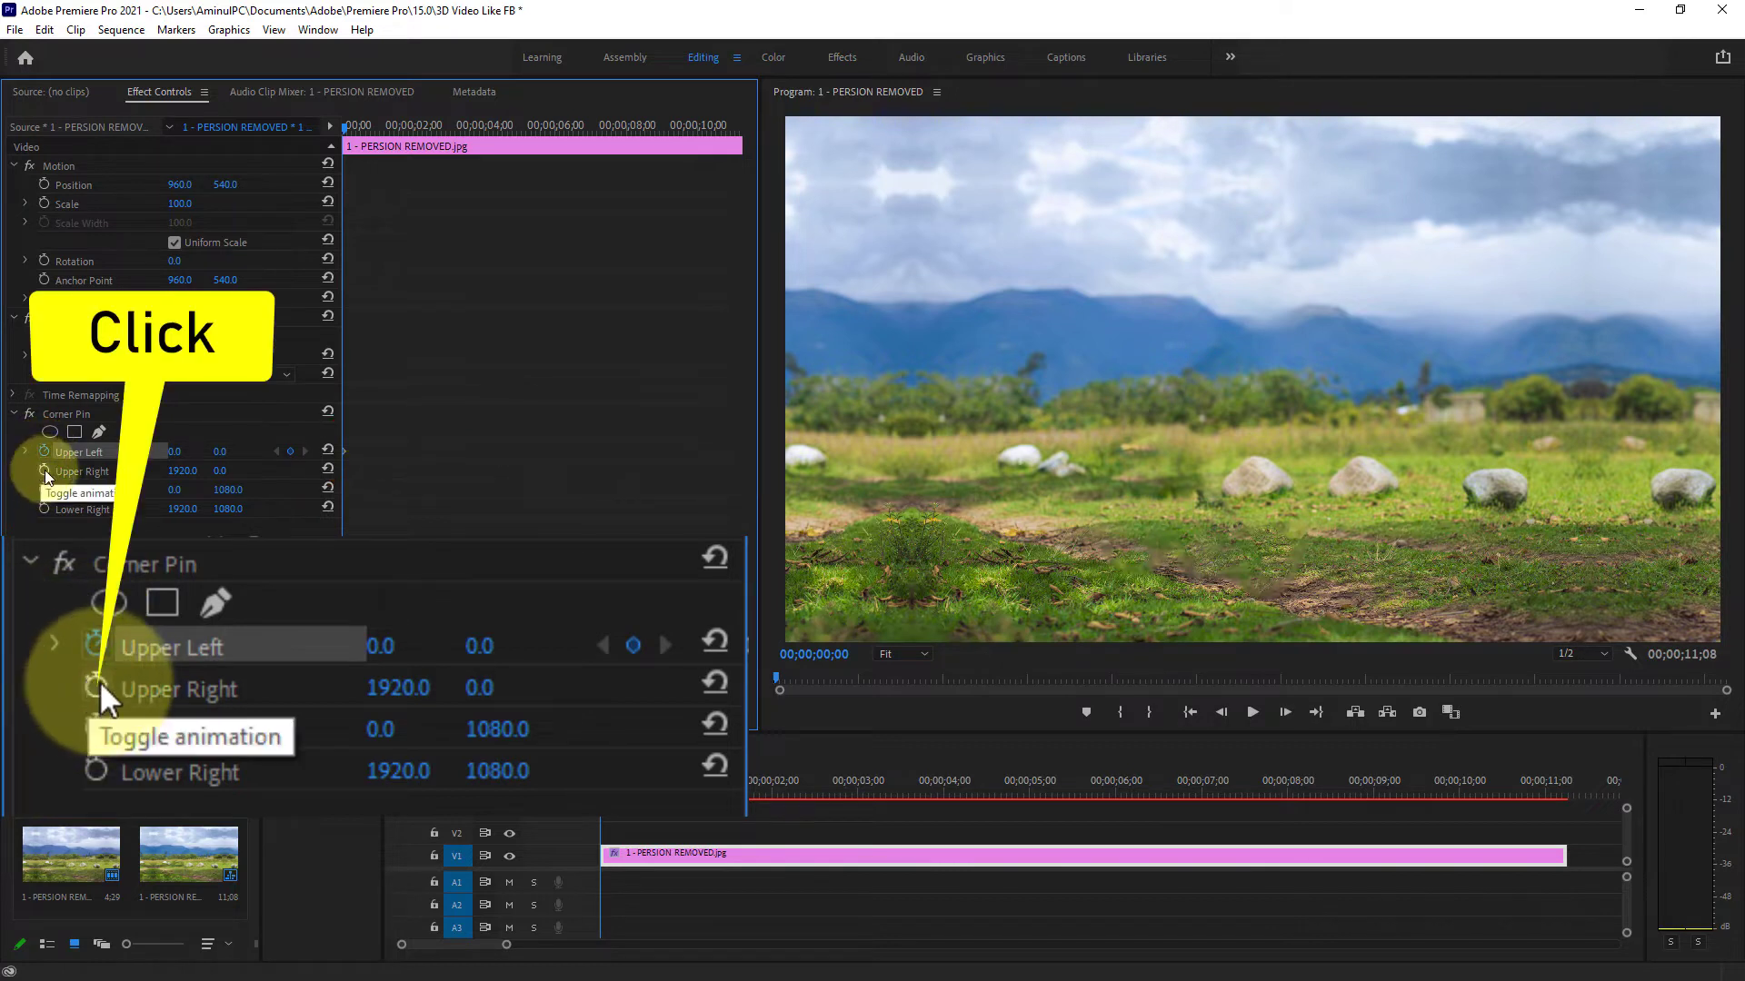
pyautogui.click(44, 471)
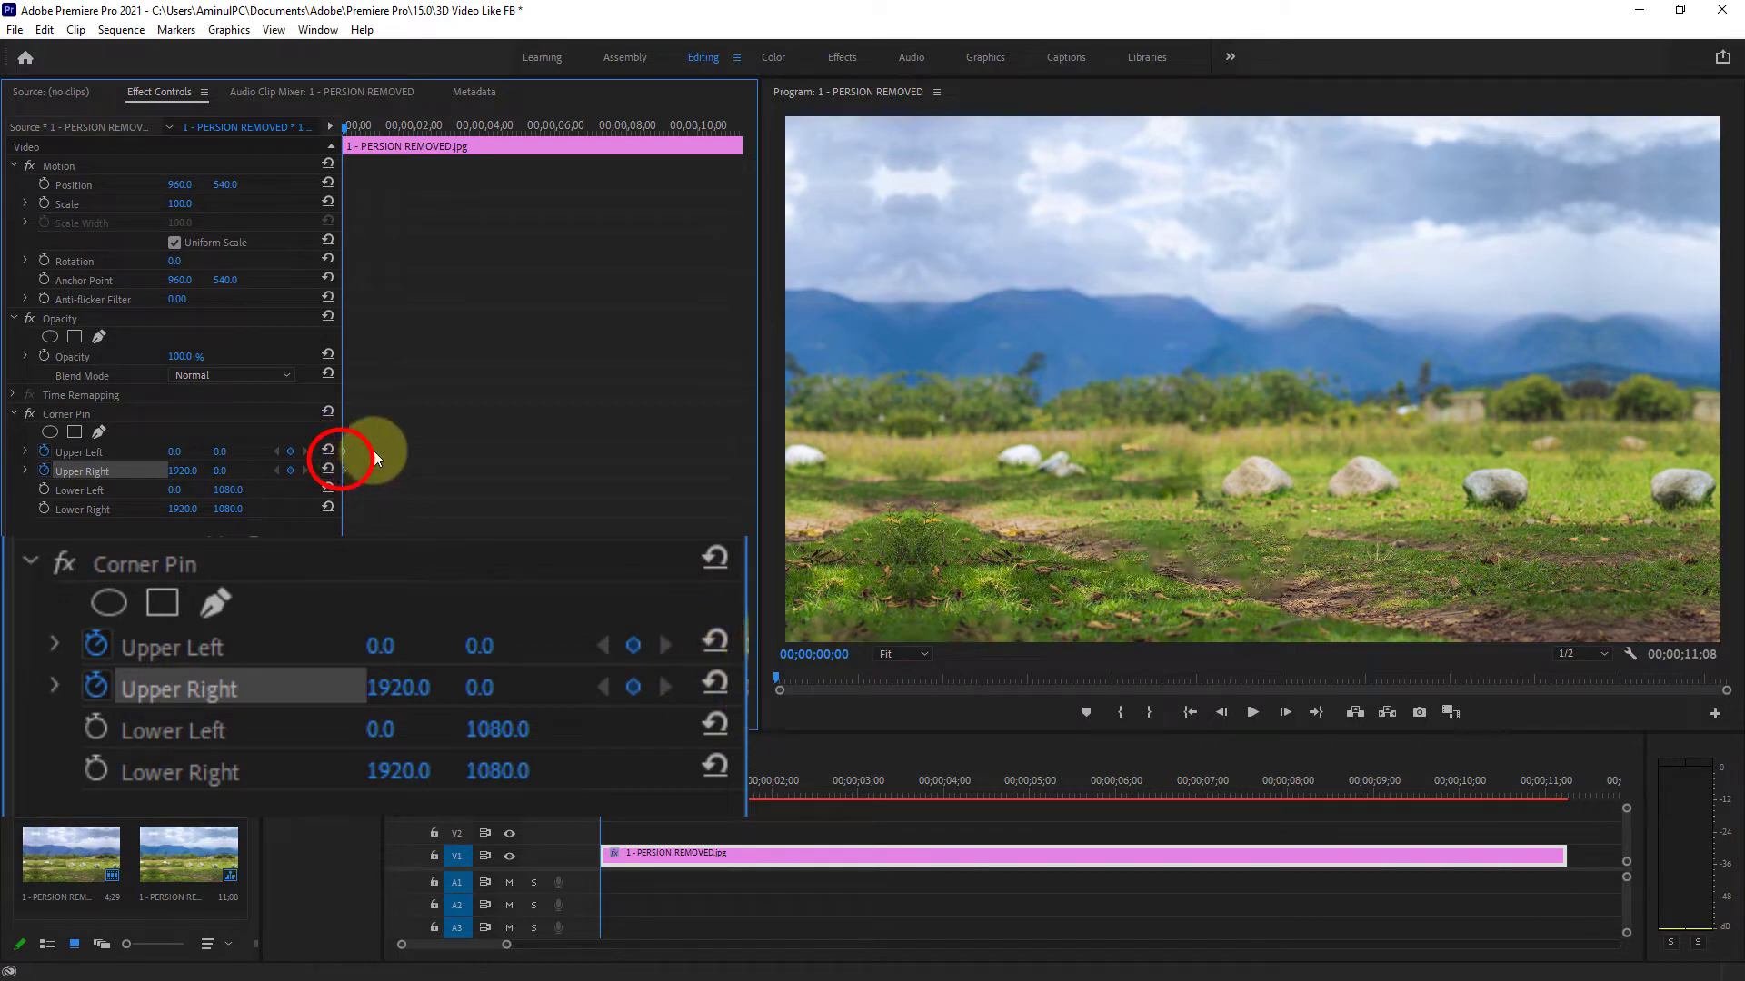
# Copy the Upper Right horizontal value of Corner Pin and paste it into the blank Notepad document, then return to Premiere Pro
pyautogui.click(182, 469)
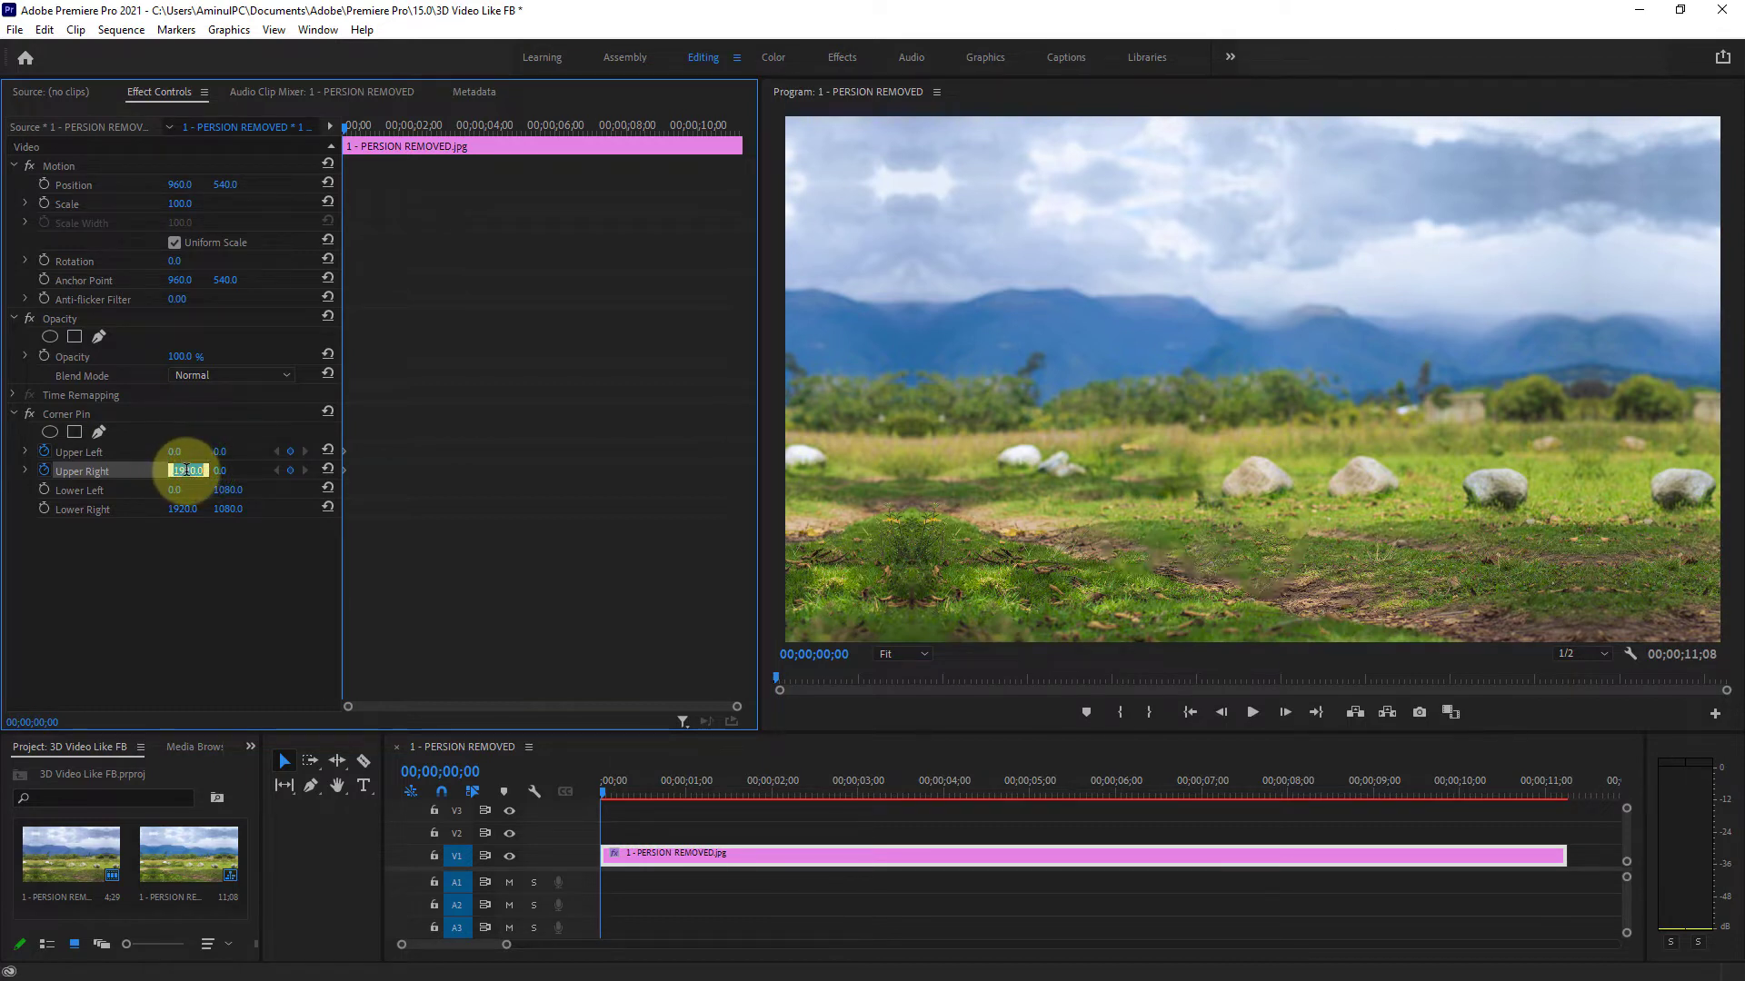
pyautogui.rightClick(186, 470)
pyautogui.click(223, 534)
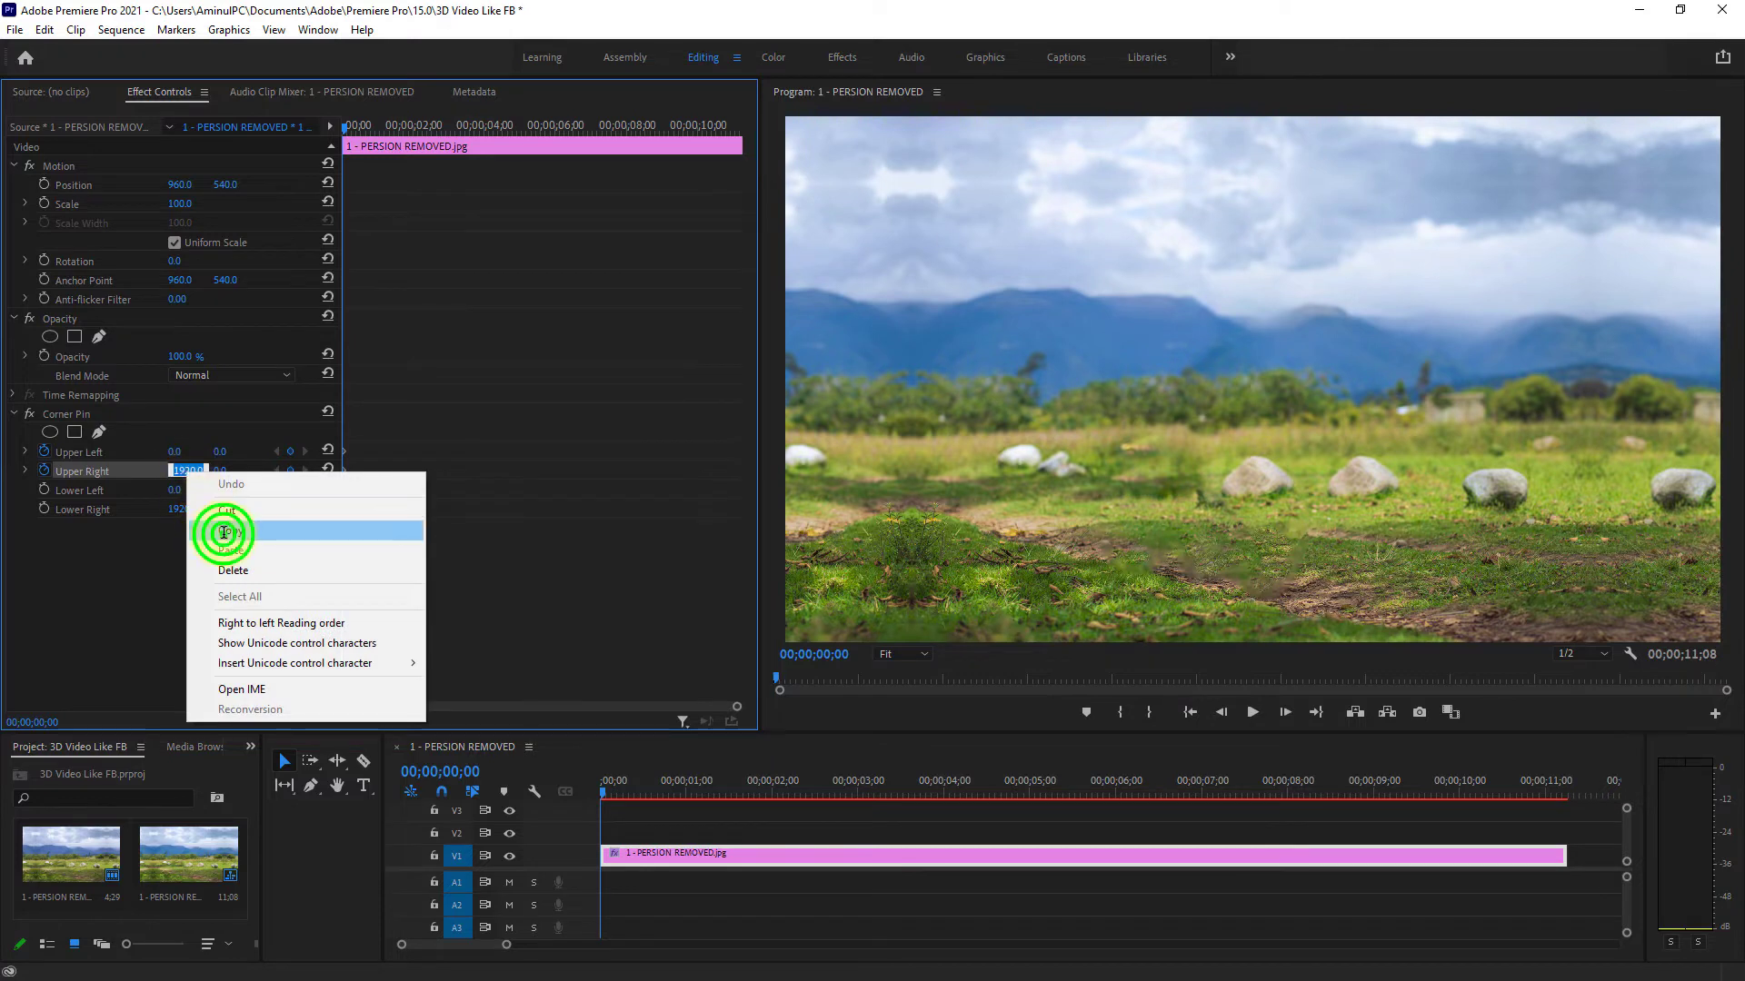
pyautogui.hotkey('alt', 'Tab')
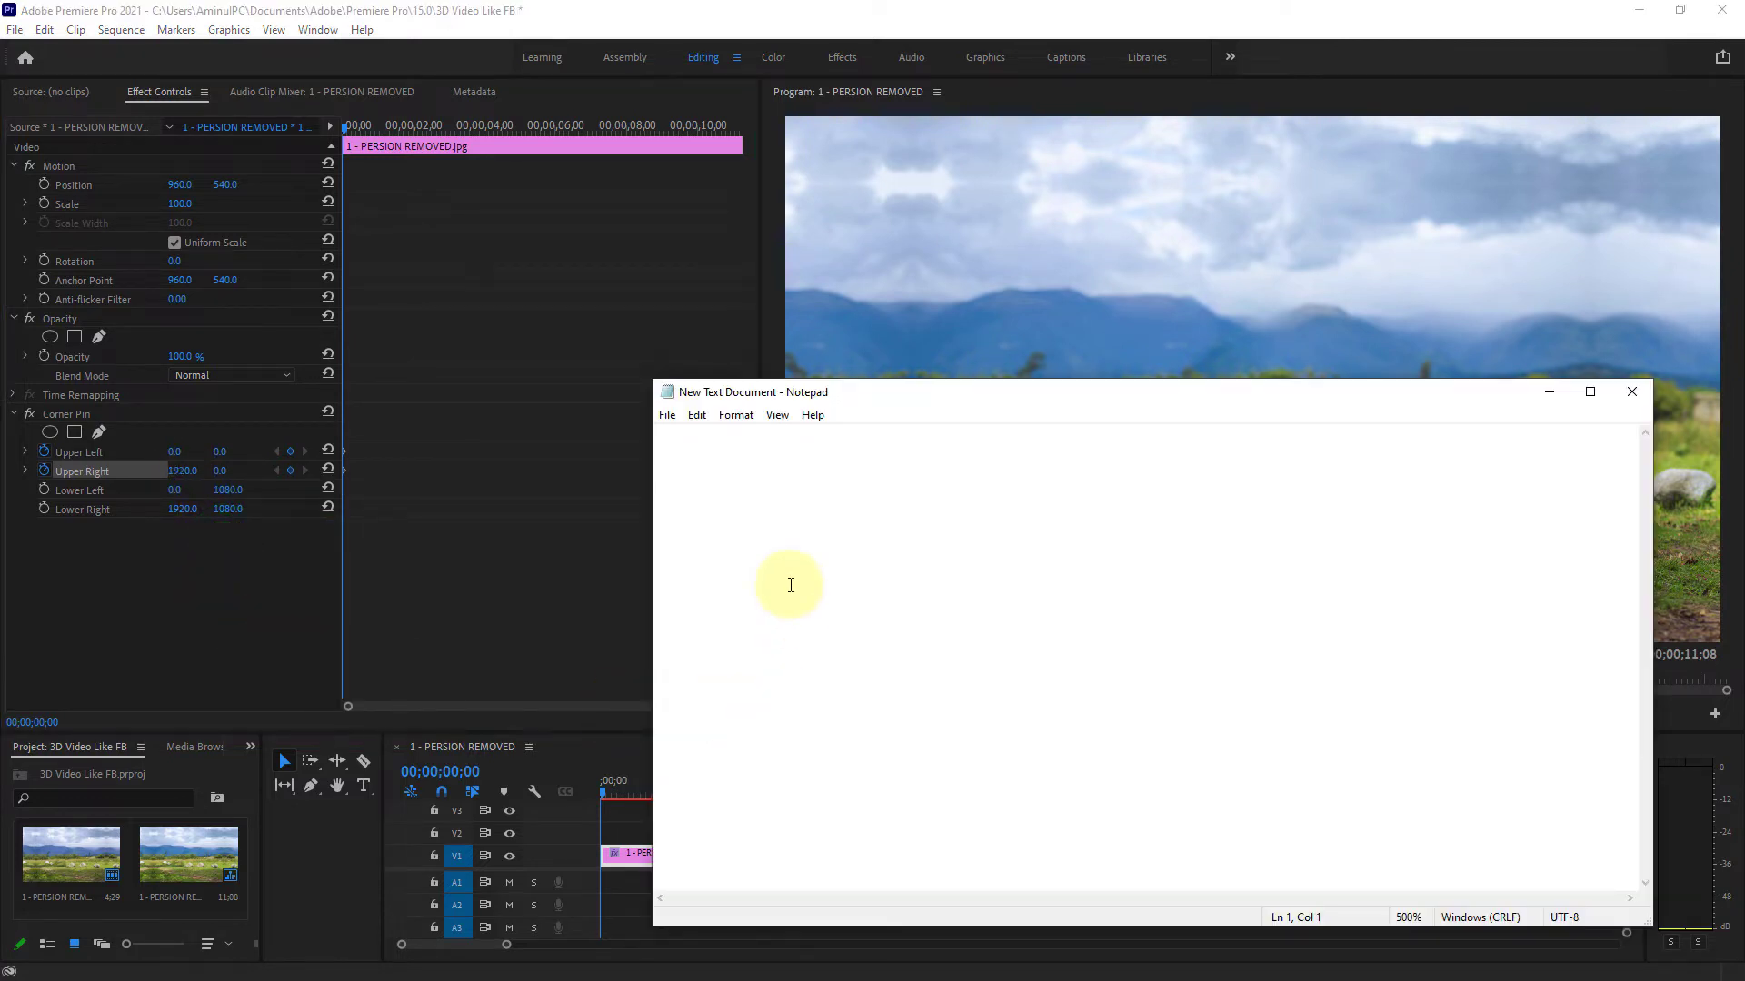
pyautogui.rightClick(713, 490)
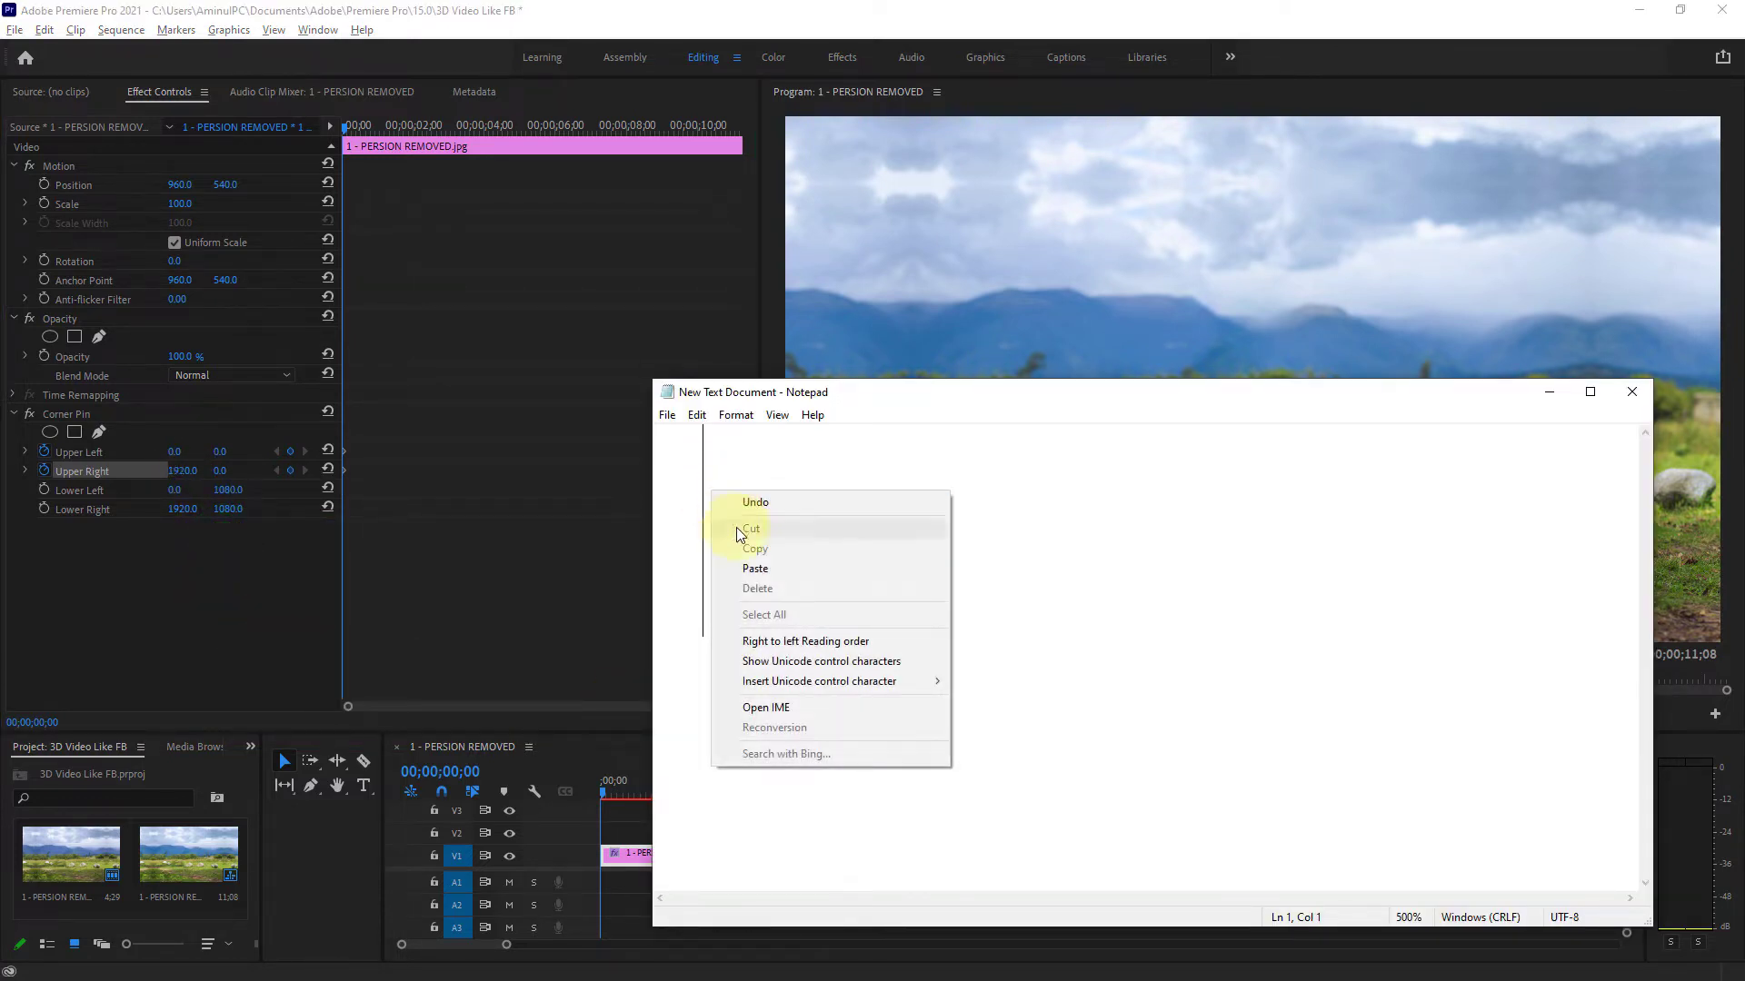
pyautogui.click(754, 569)
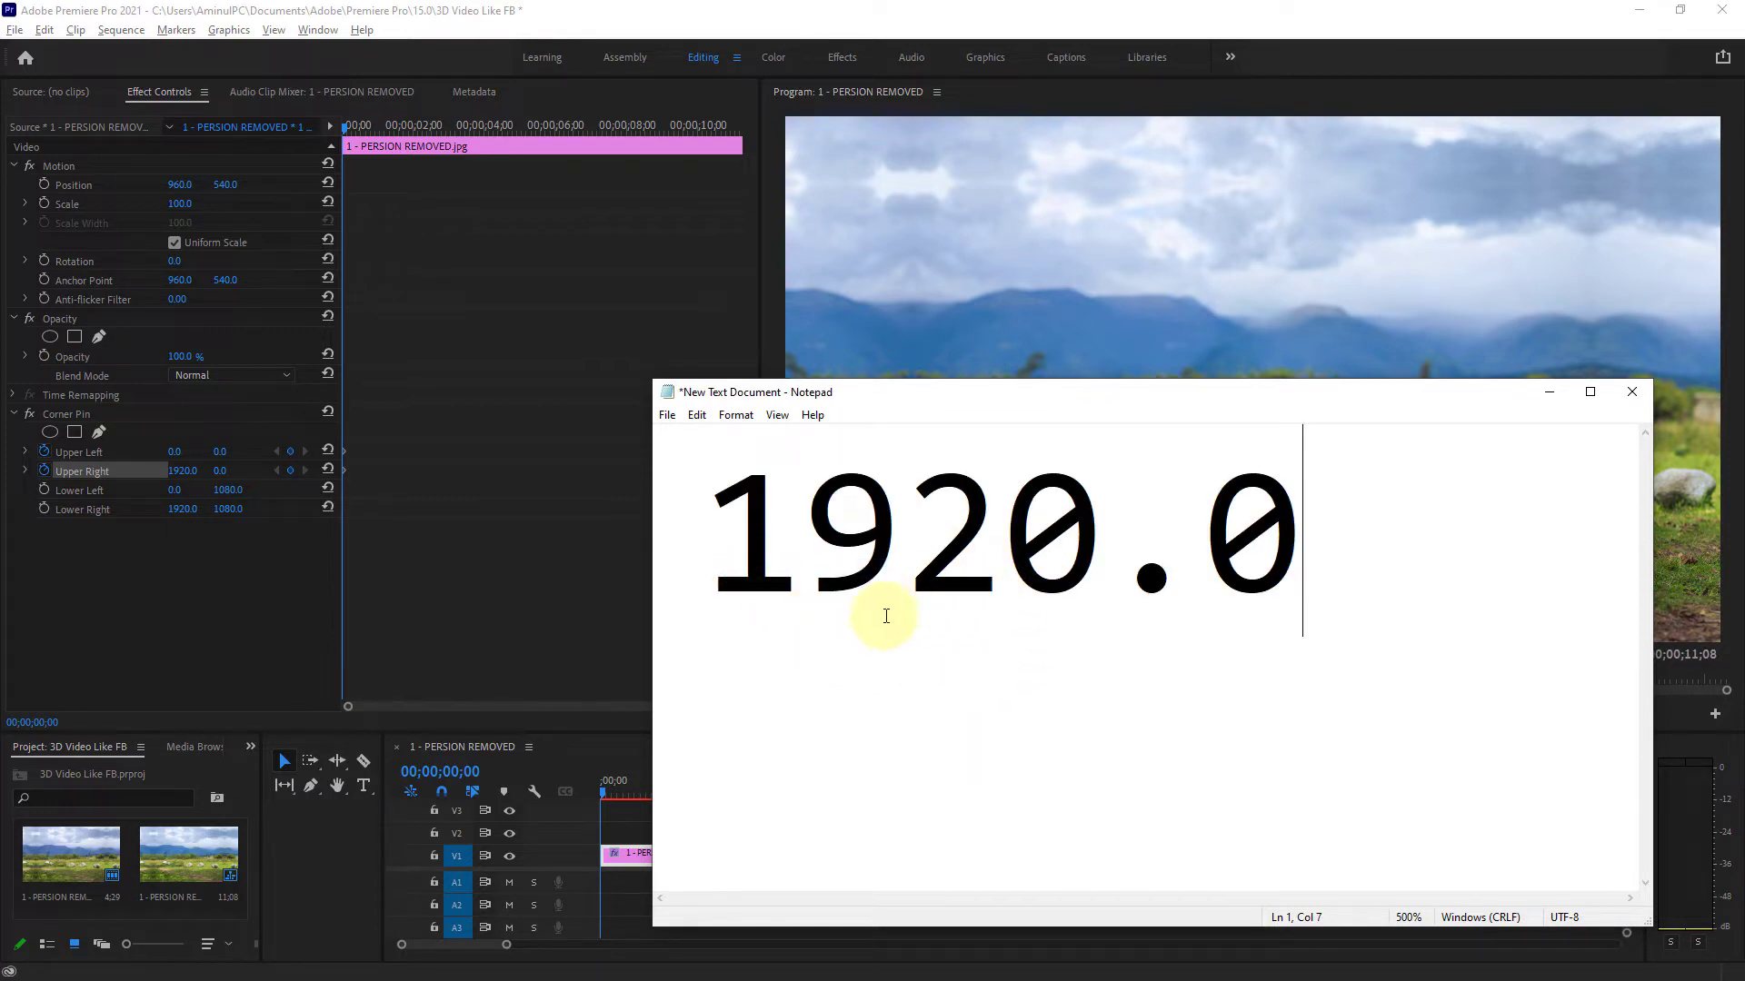
pyautogui.click(511, 636)
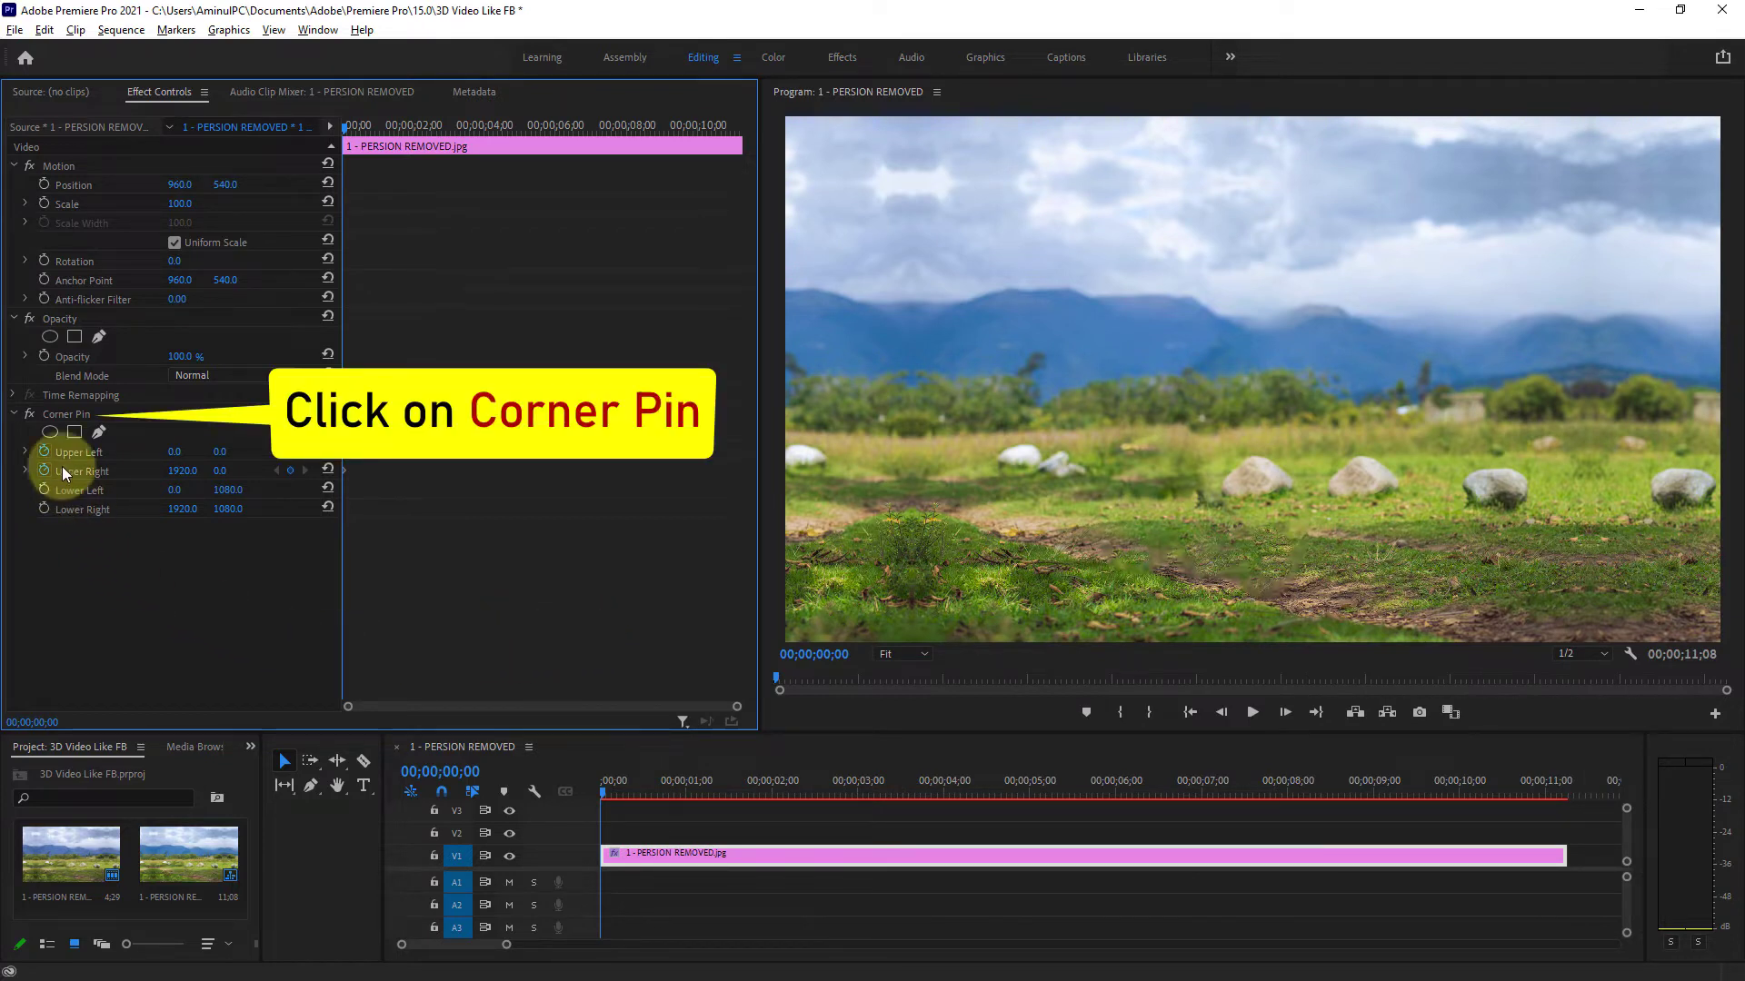
# Pull the image's upper corners inward with Corner Pin, Upper Left to about 752, 685 and Upper Right to about 1211, 672
pyautogui.click(63, 415)
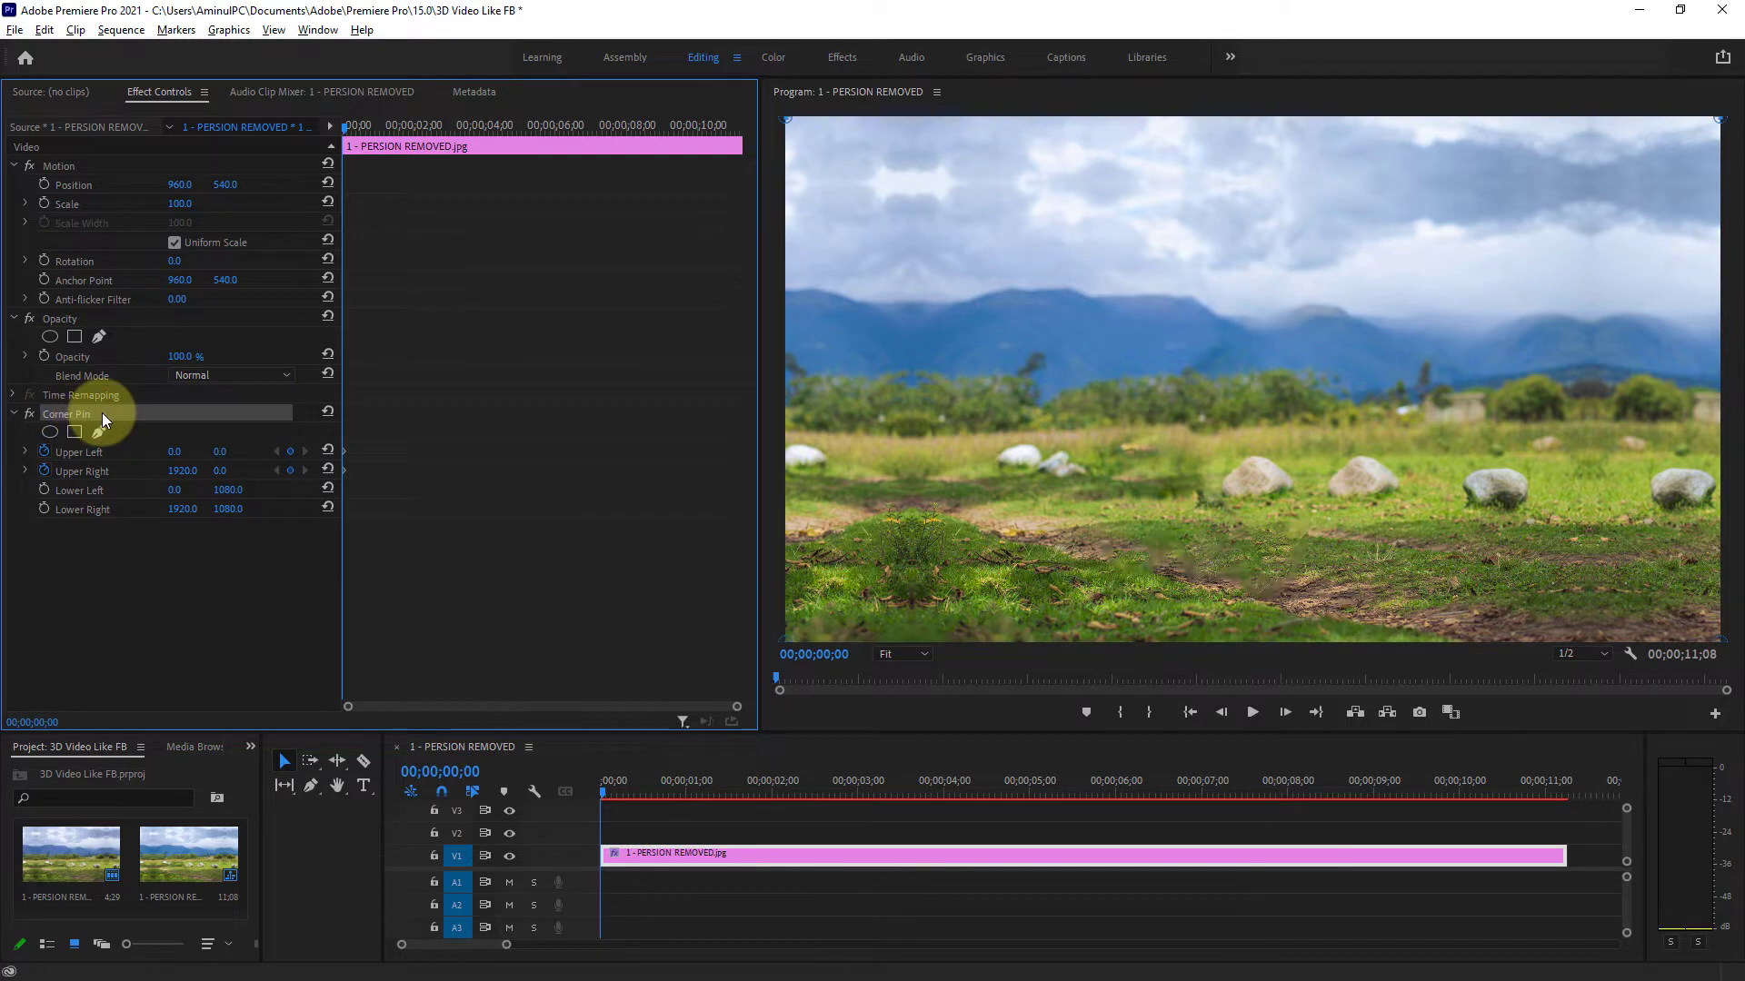
pyautogui.click(788, 120)
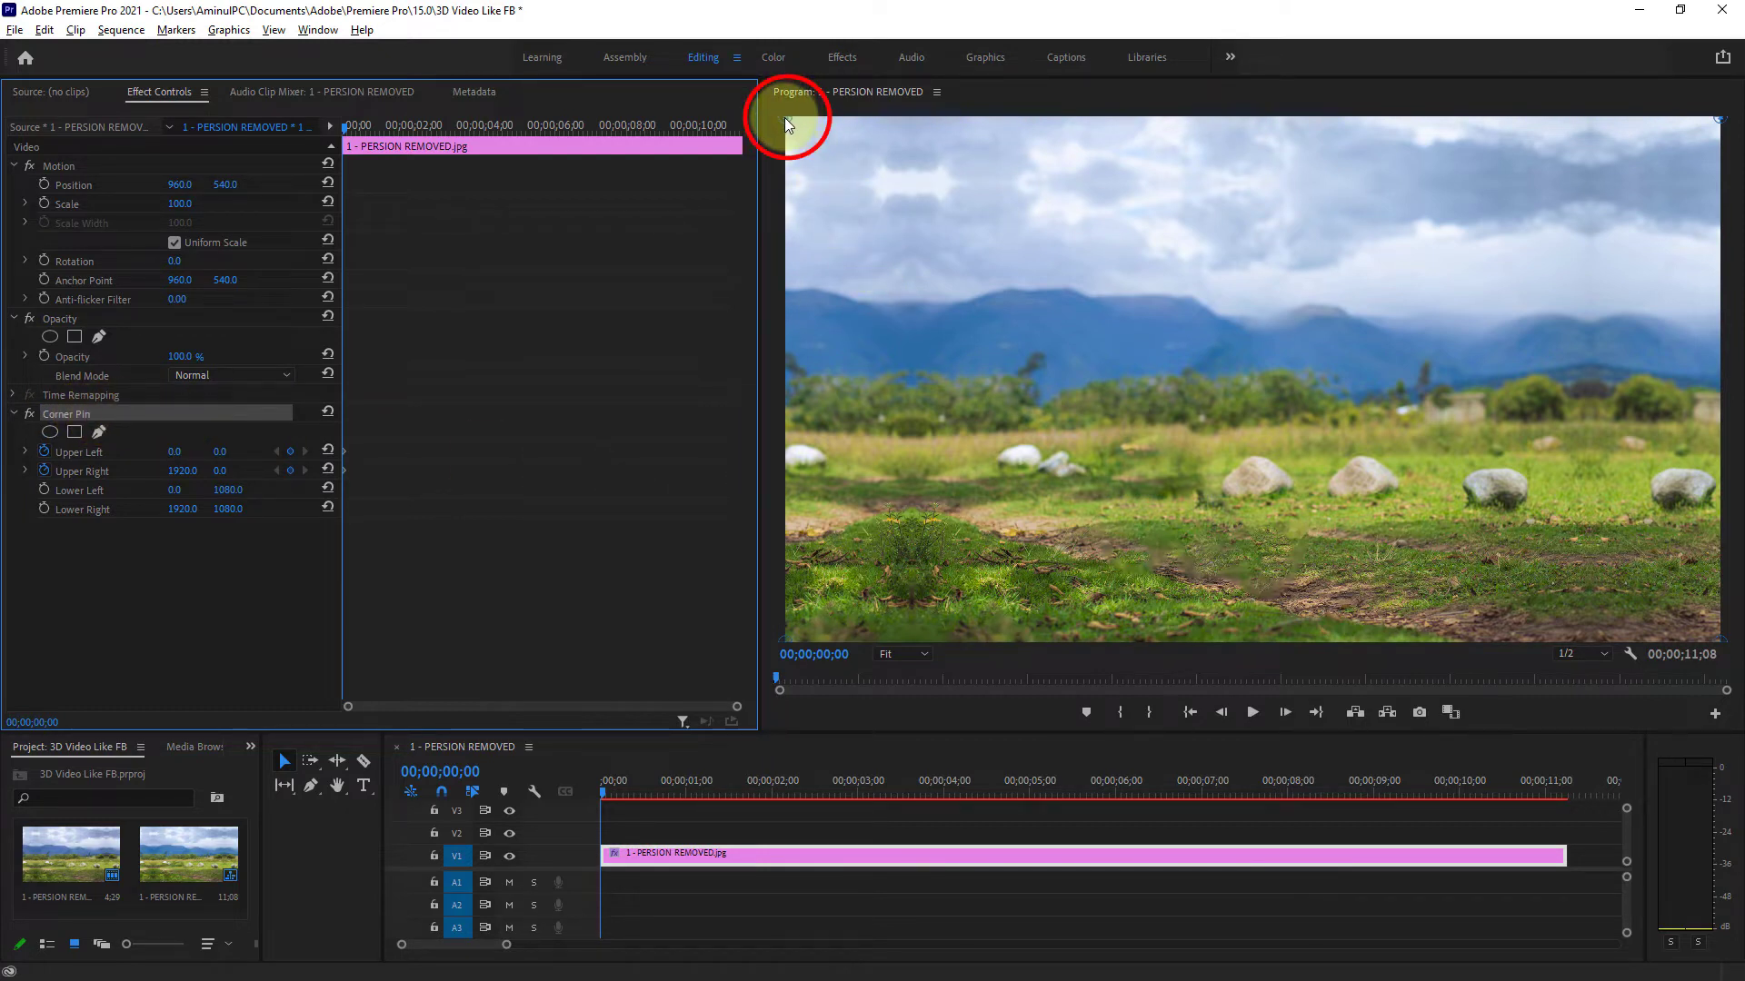
pyautogui.click(788, 125)
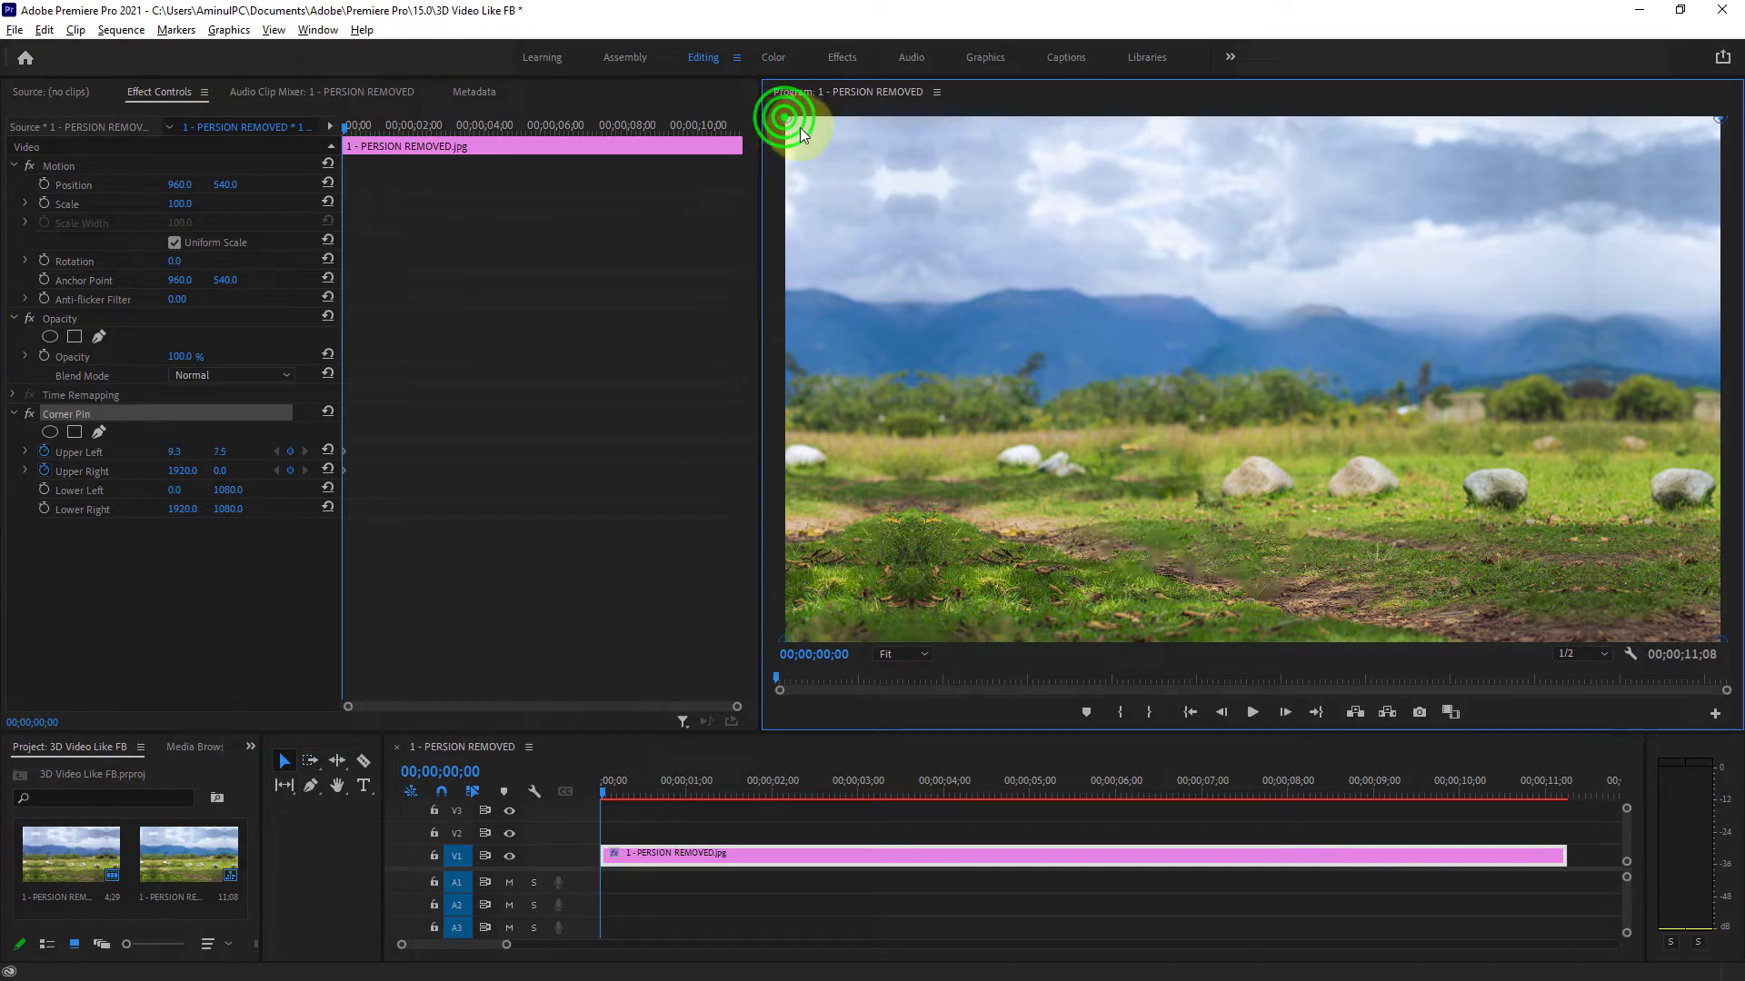
pyautogui.moveTo(800, 129); pyautogui.dragTo(1152, 450)
pyautogui.click(1718, 121)
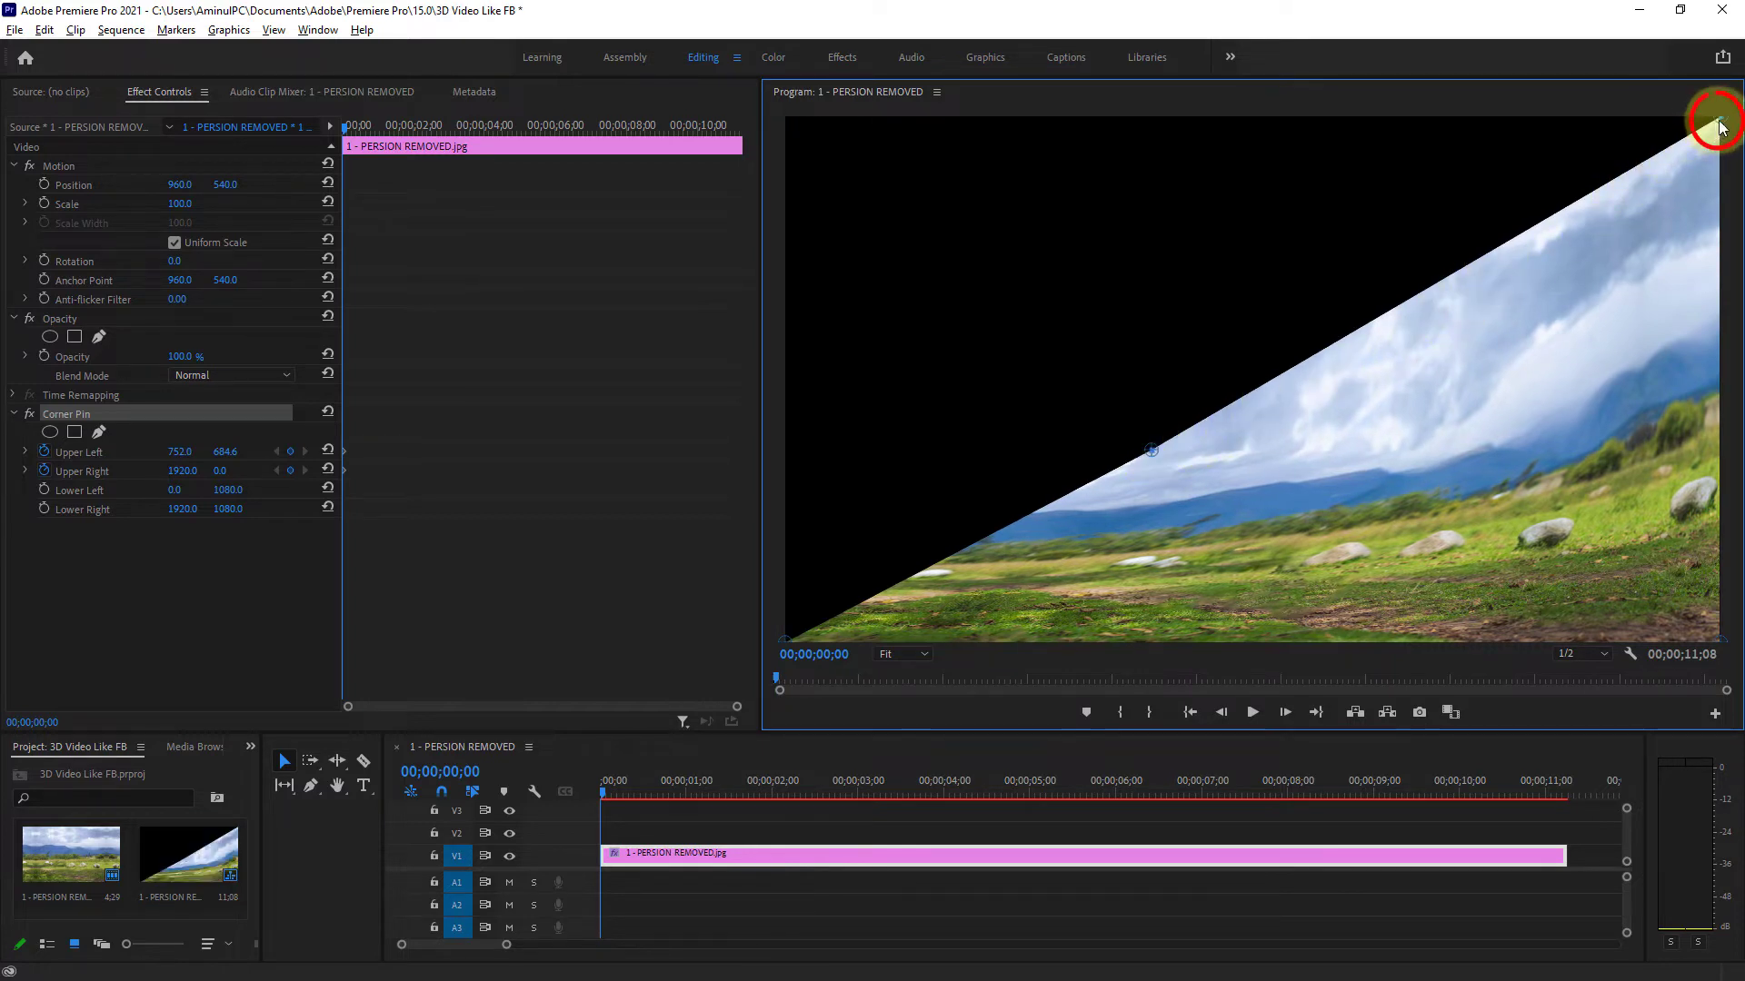
pyautogui.moveTo(1718, 120); pyautogui.dragTo(1379, 451)
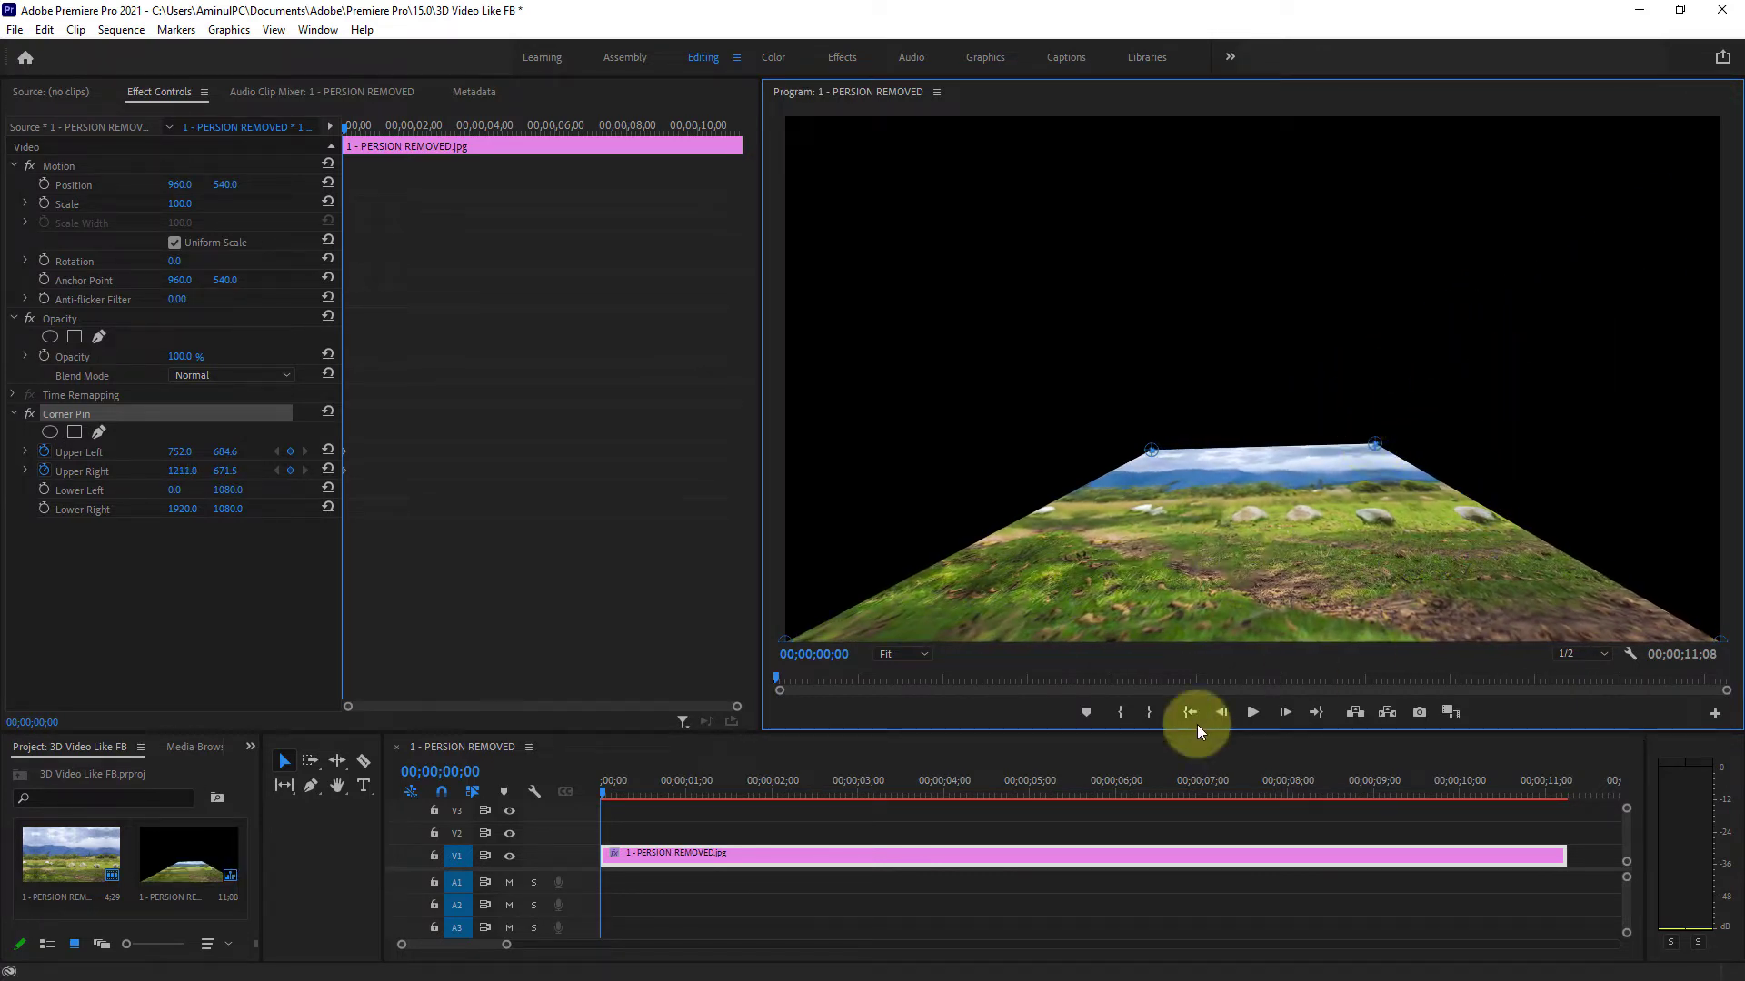
# Add keyframes for Corner Pin's Upper Left and Upper Right at 00;00;07;00
pyautogui.click(822, 654)
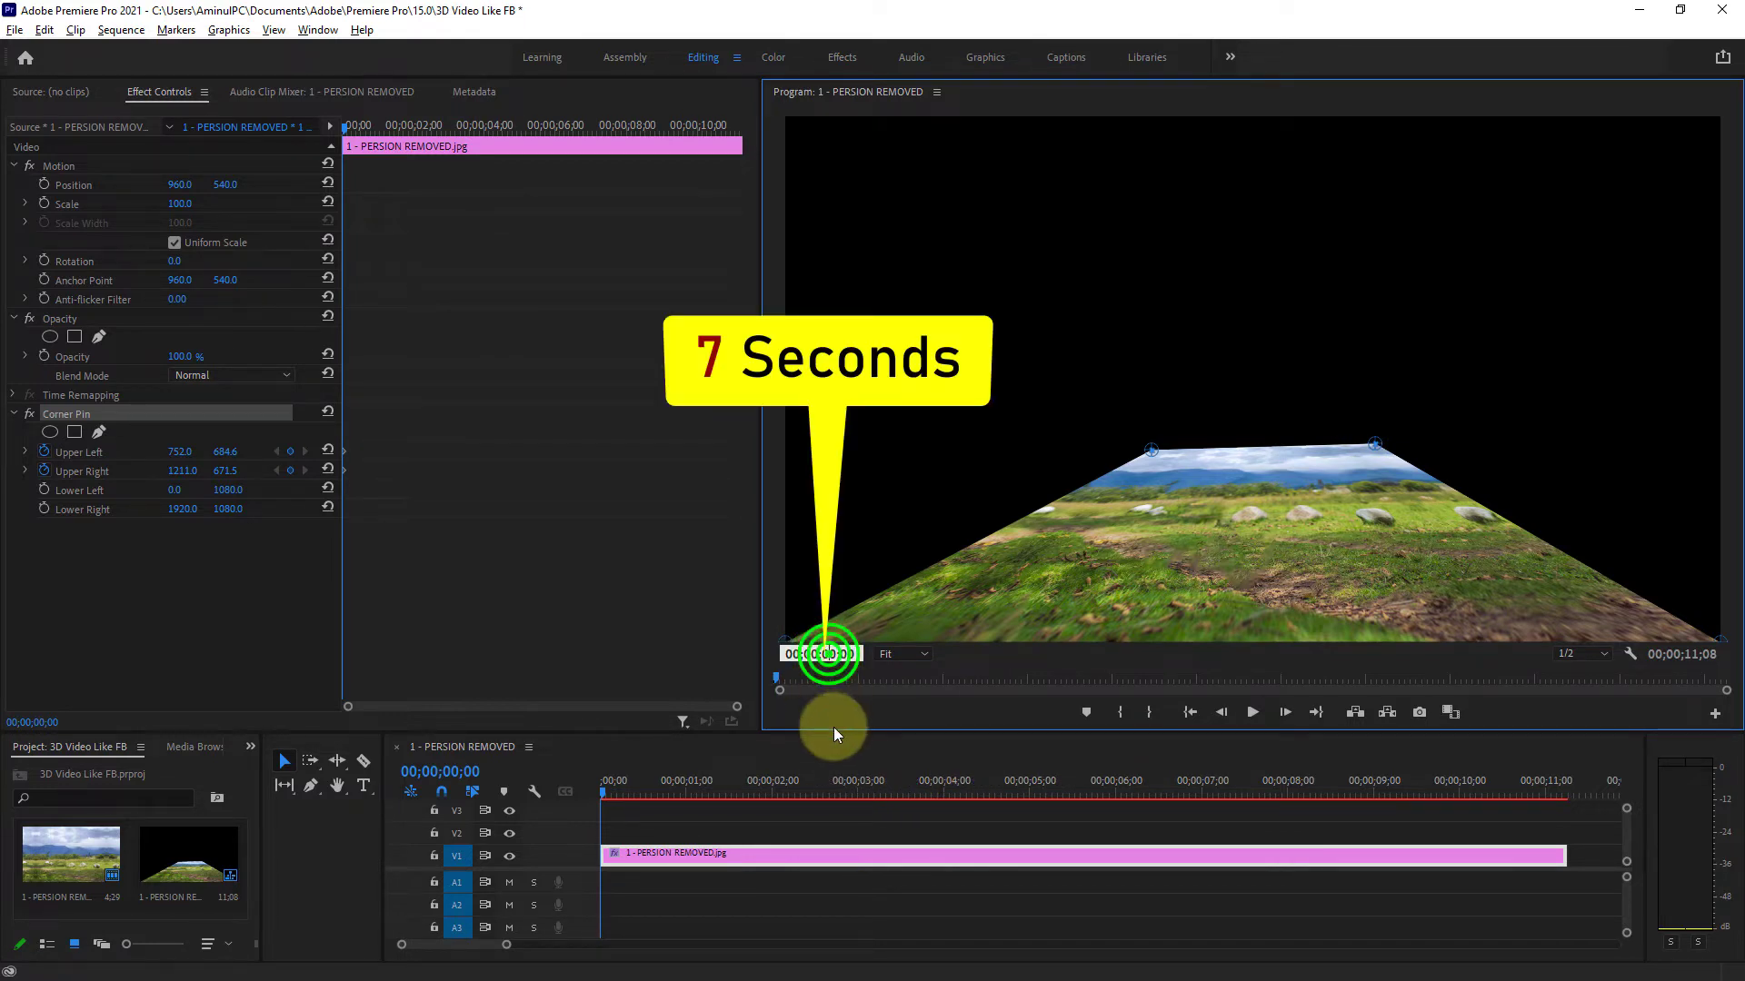
pyautogui.write('7')
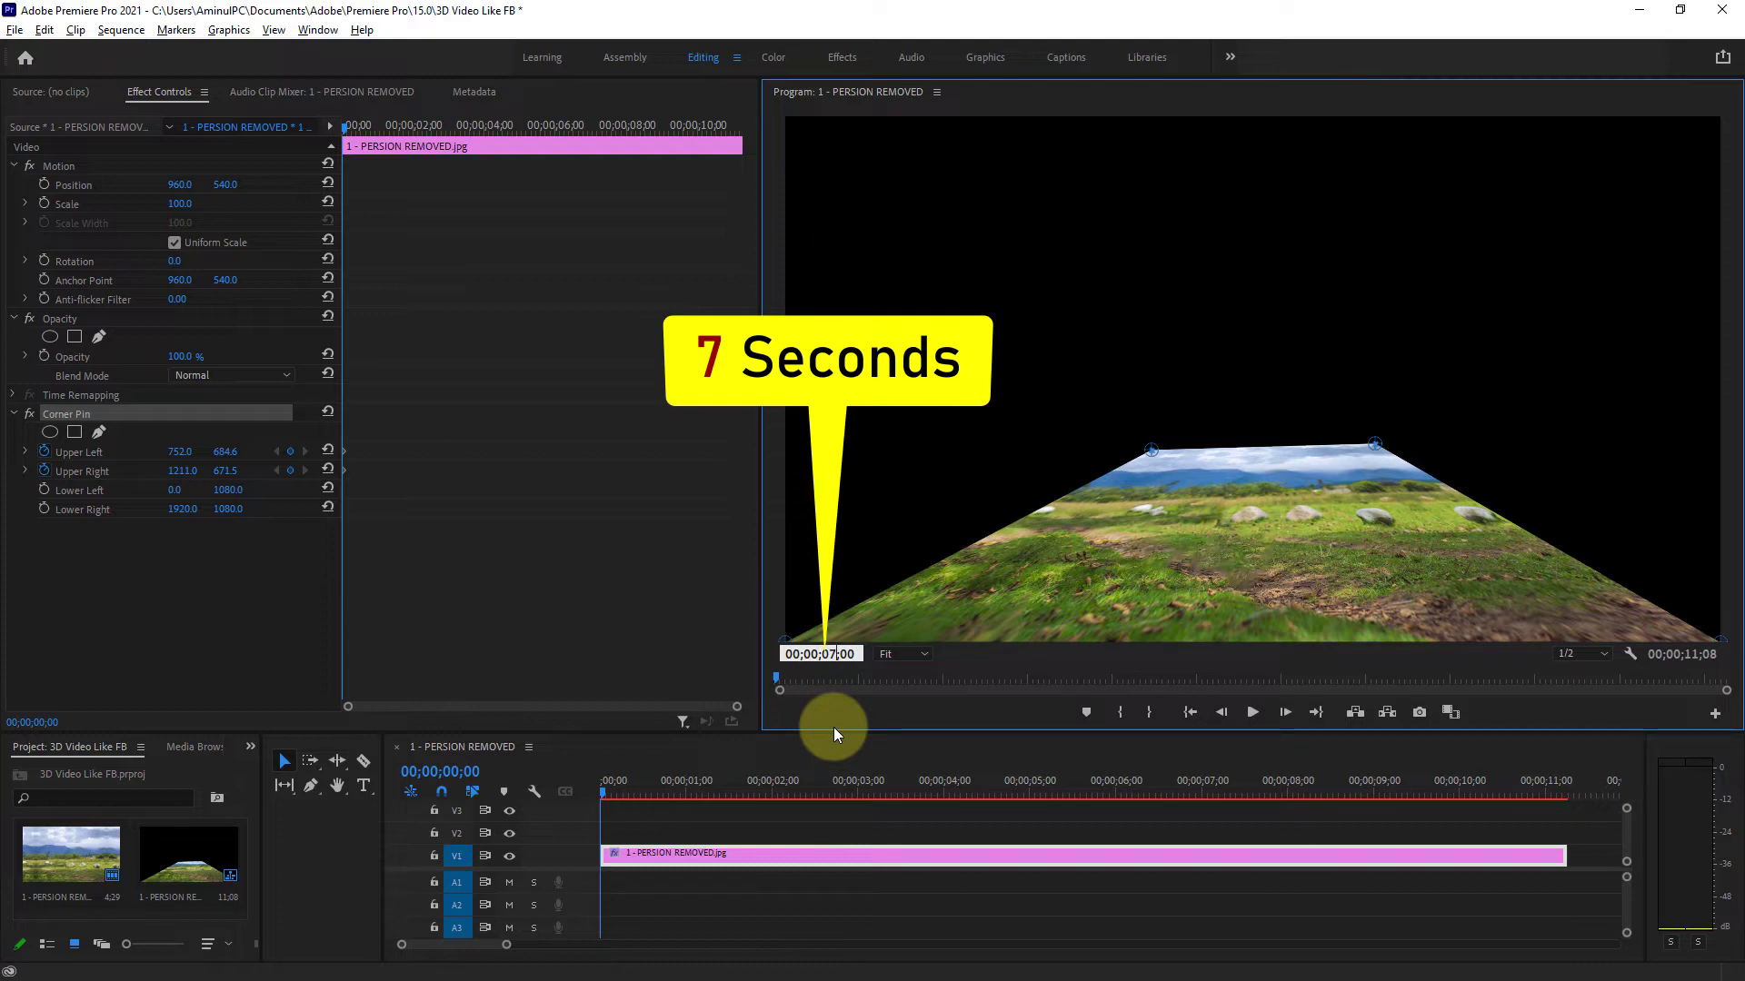
pyautogui.press('Return')
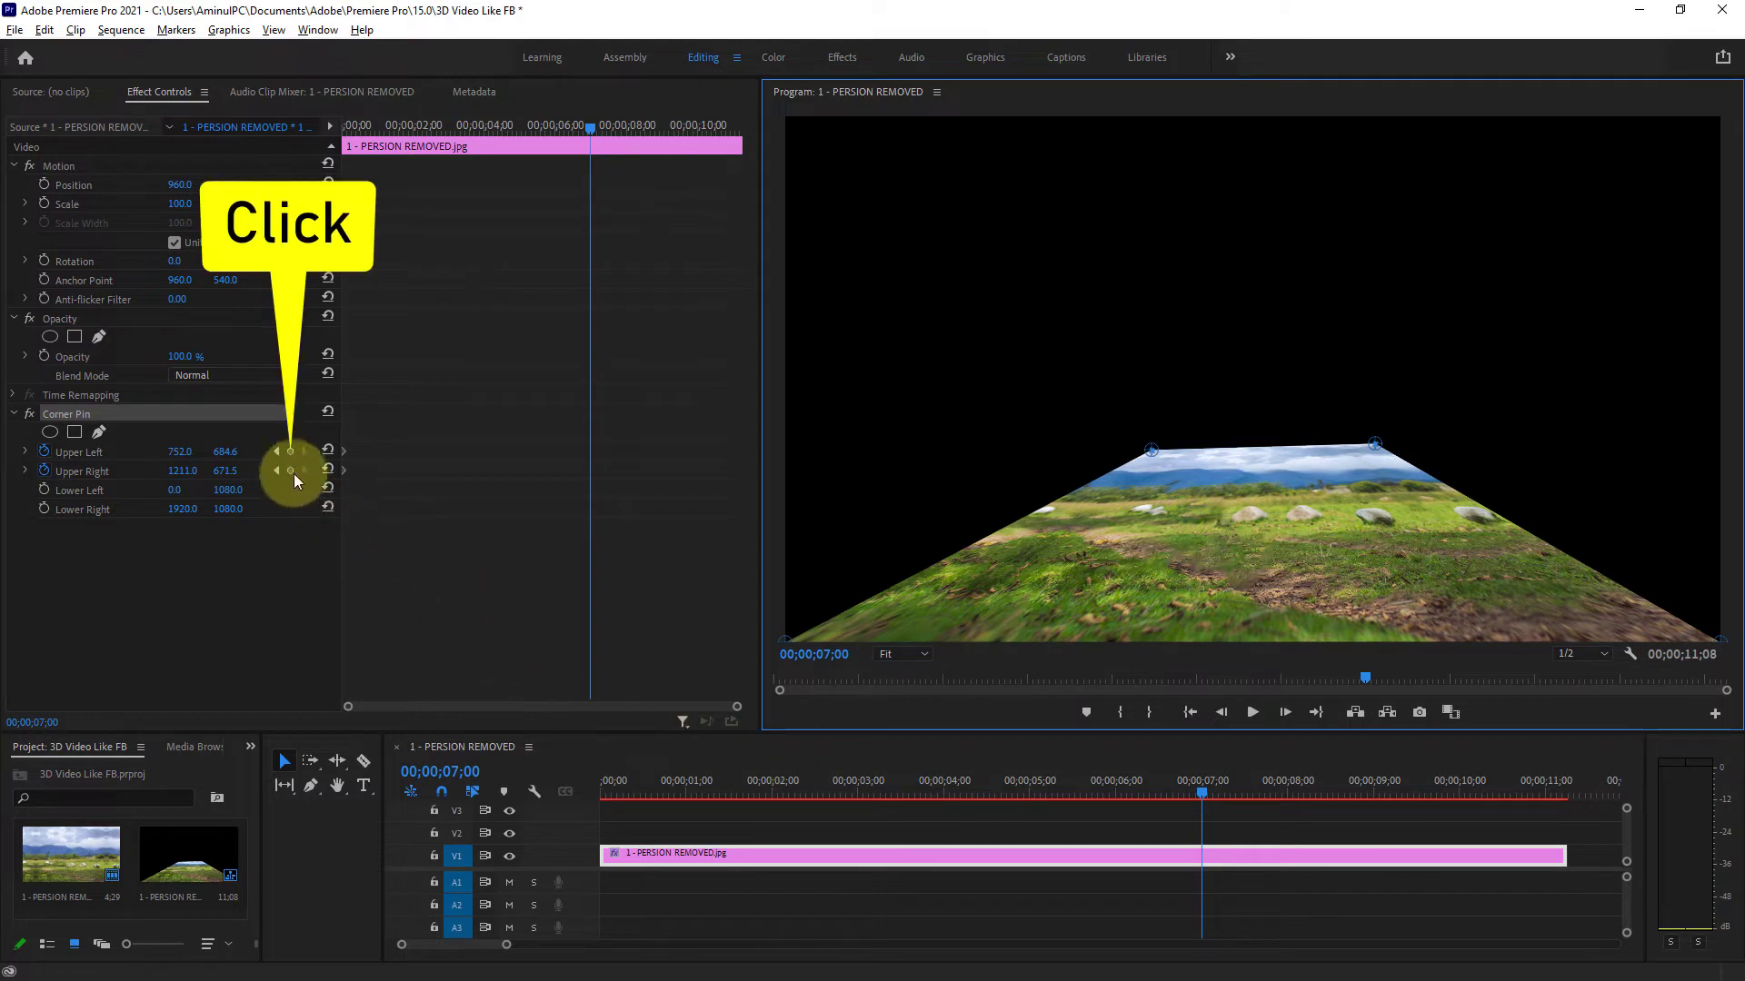
pyautogui.click(84, 452)
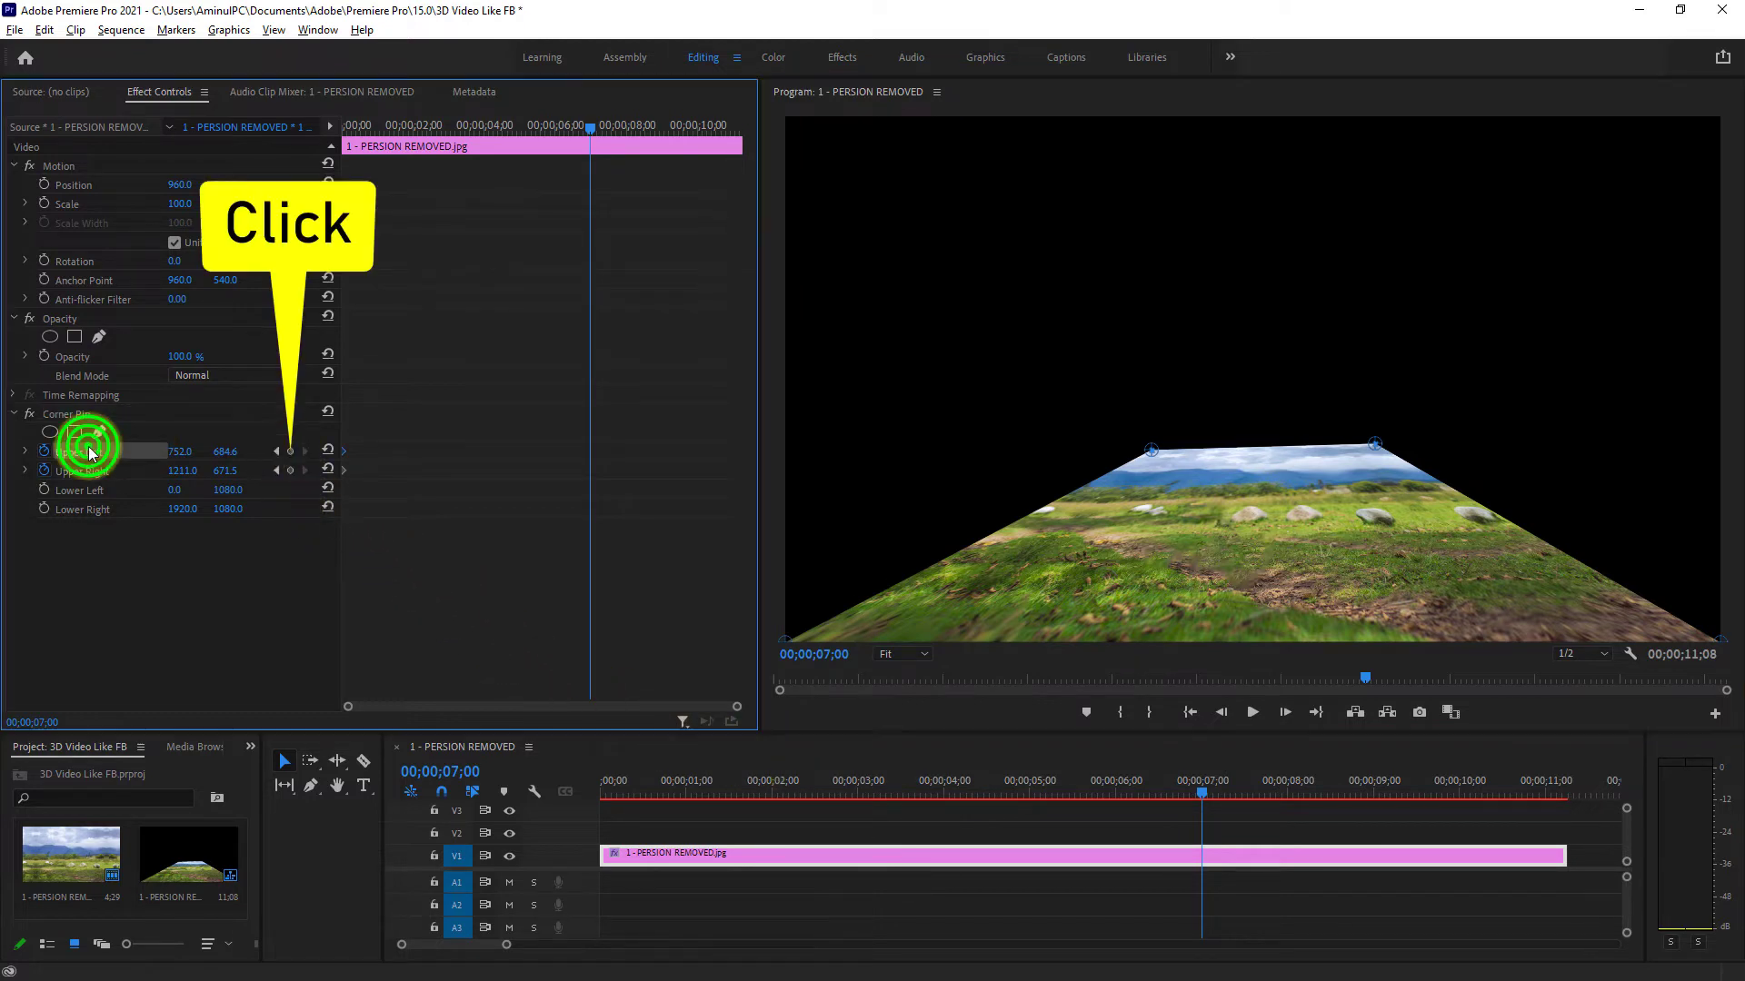
pyautogui.click(291, 451)
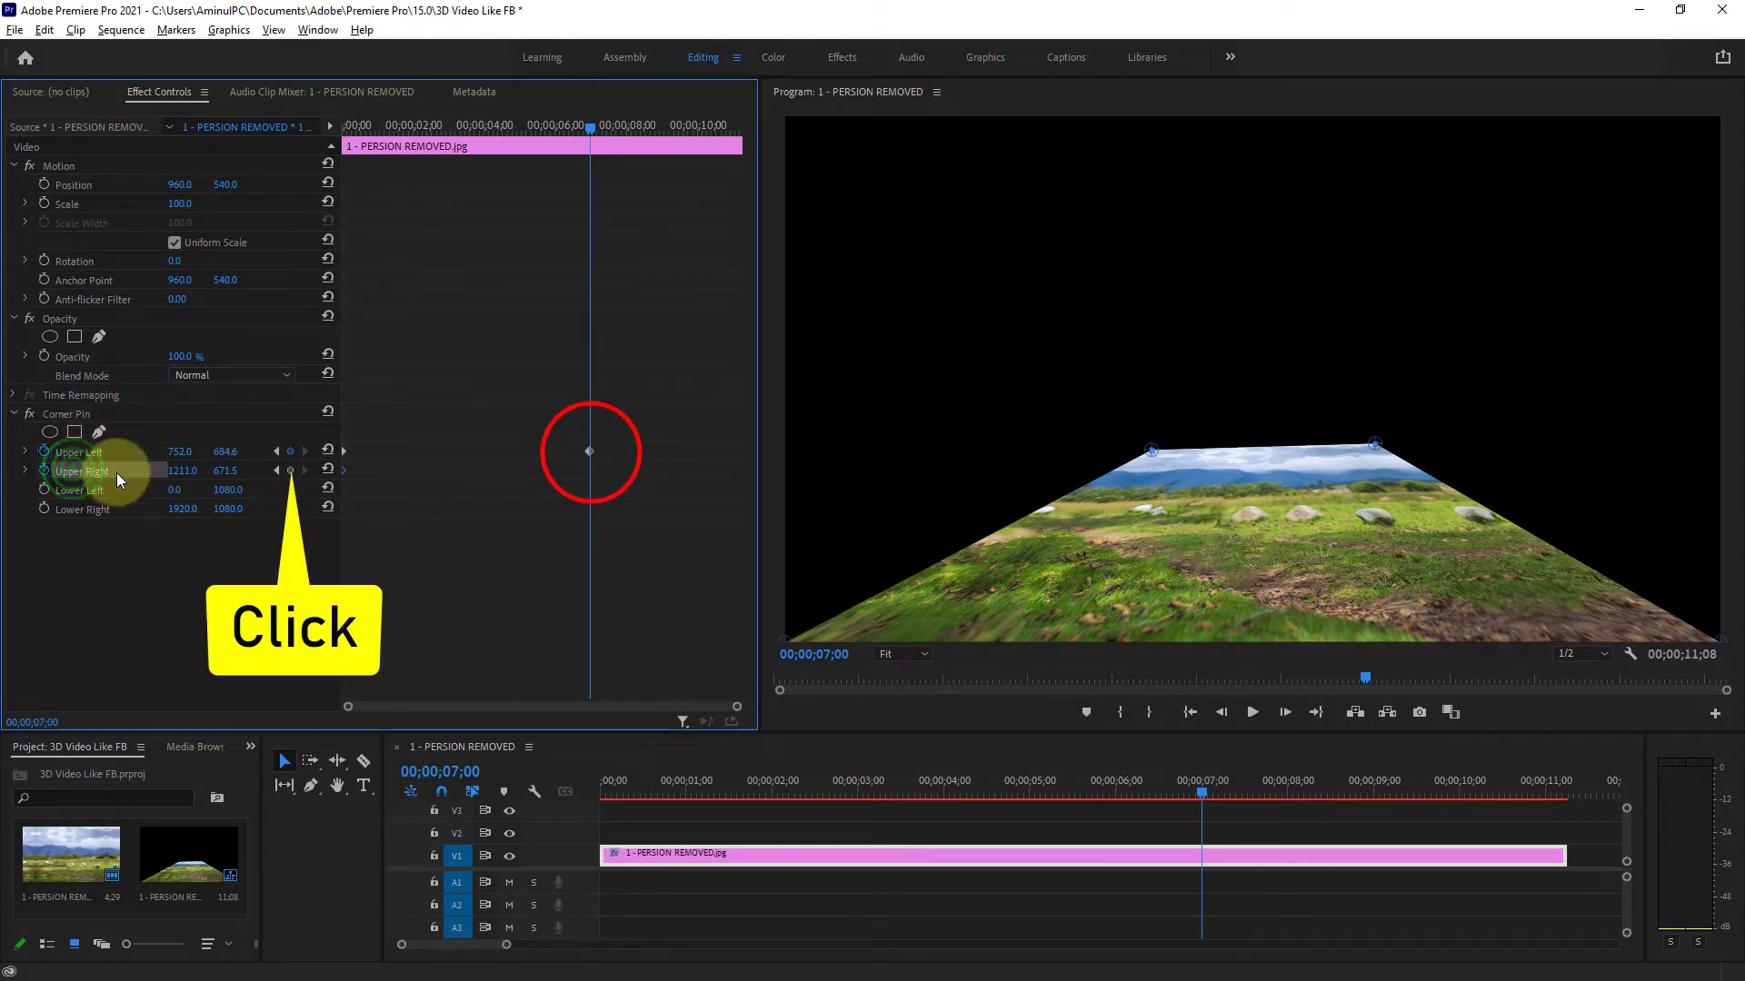
pyautogui.click(289, 470)
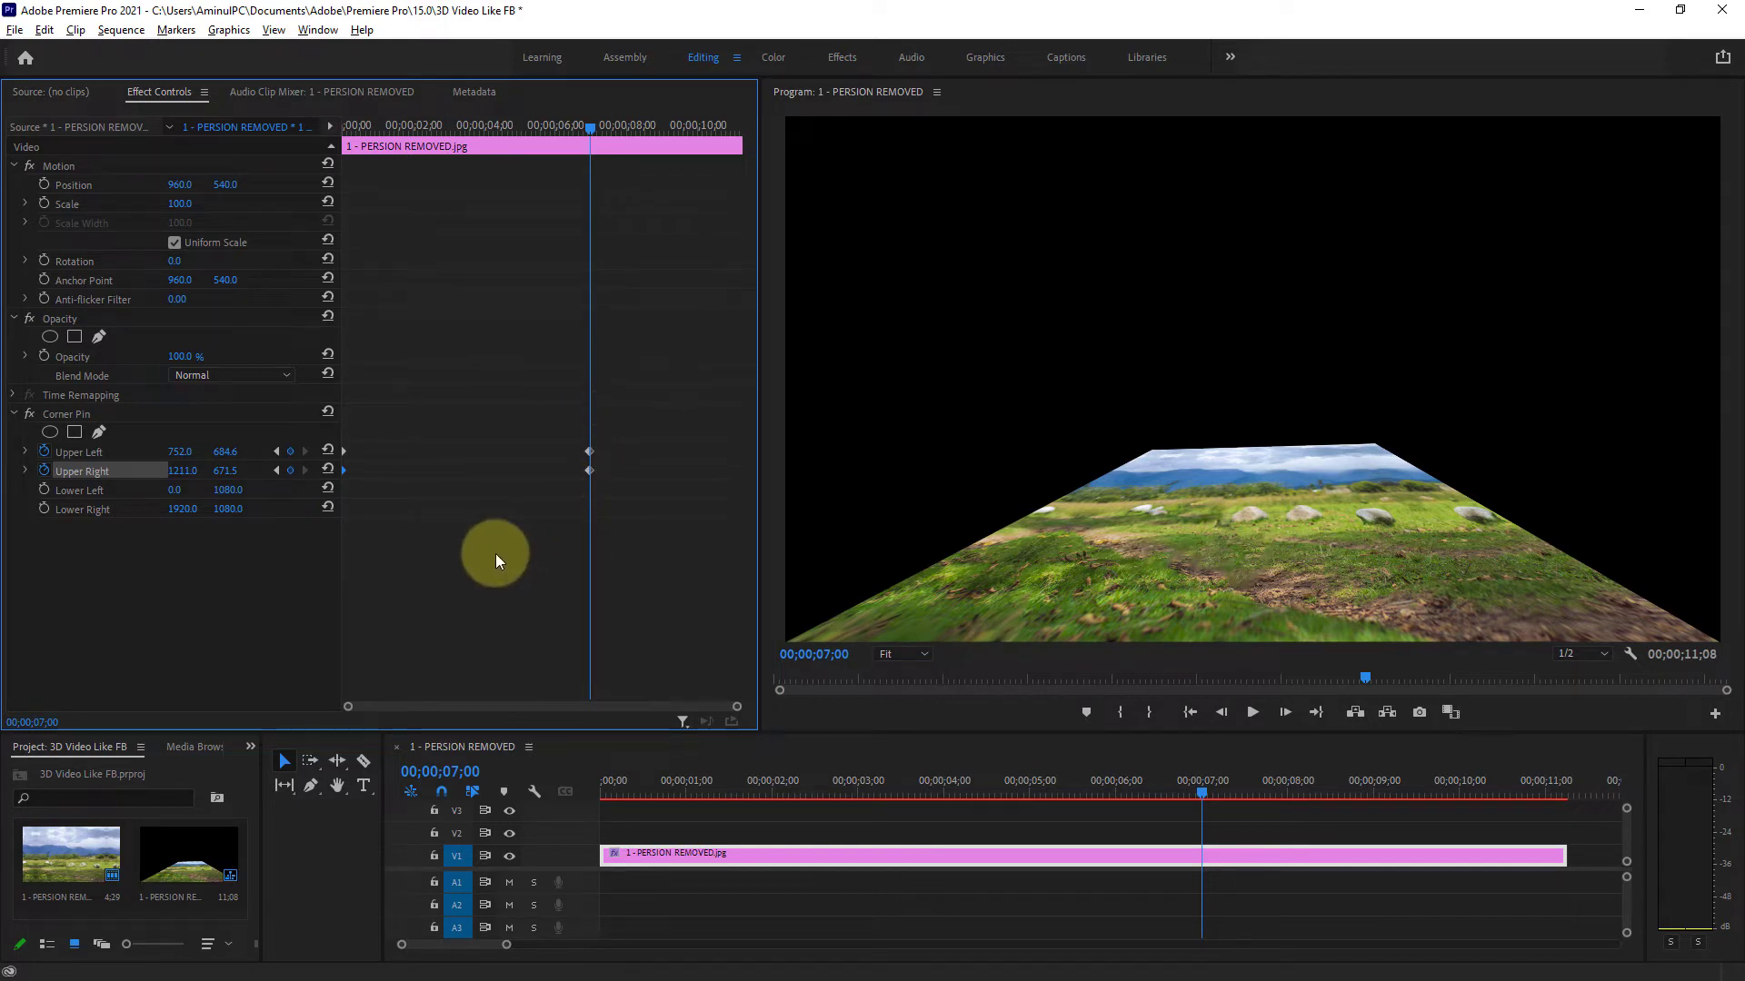
# Set Corner Pin's Upper Left to 0, 0 at the 00;00;07;00 keyframe
pyautogui.click(186, 452)
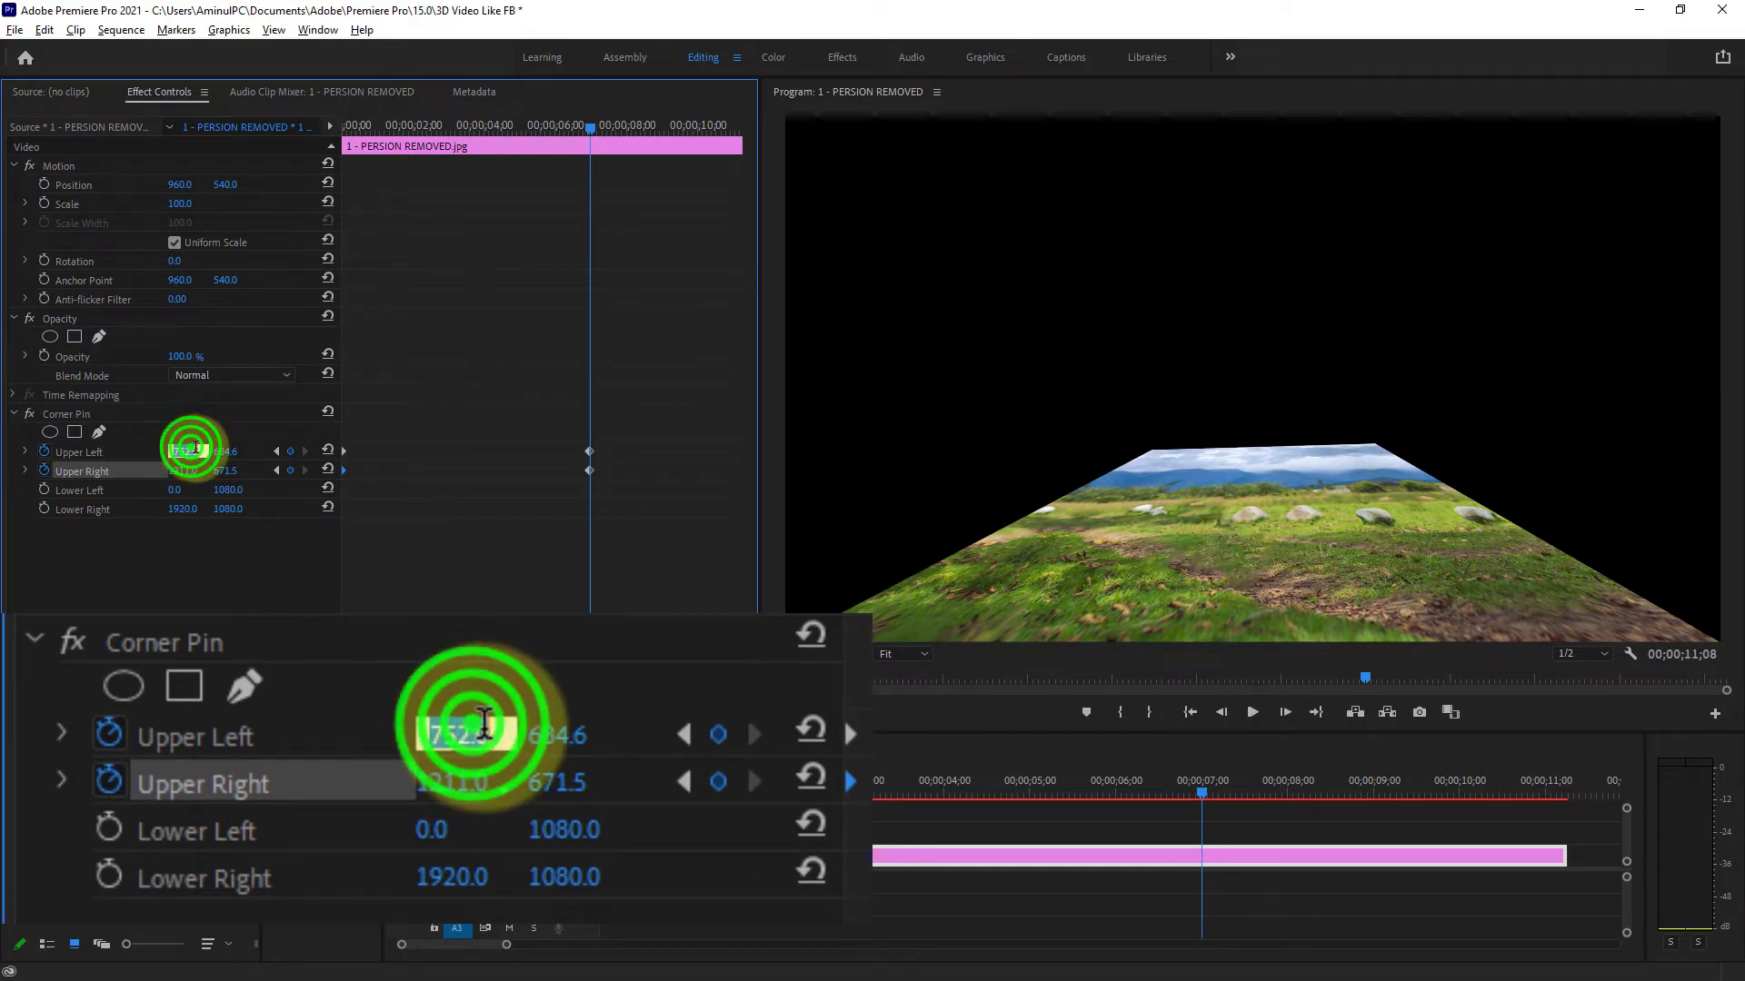
pyautogui.write('0')
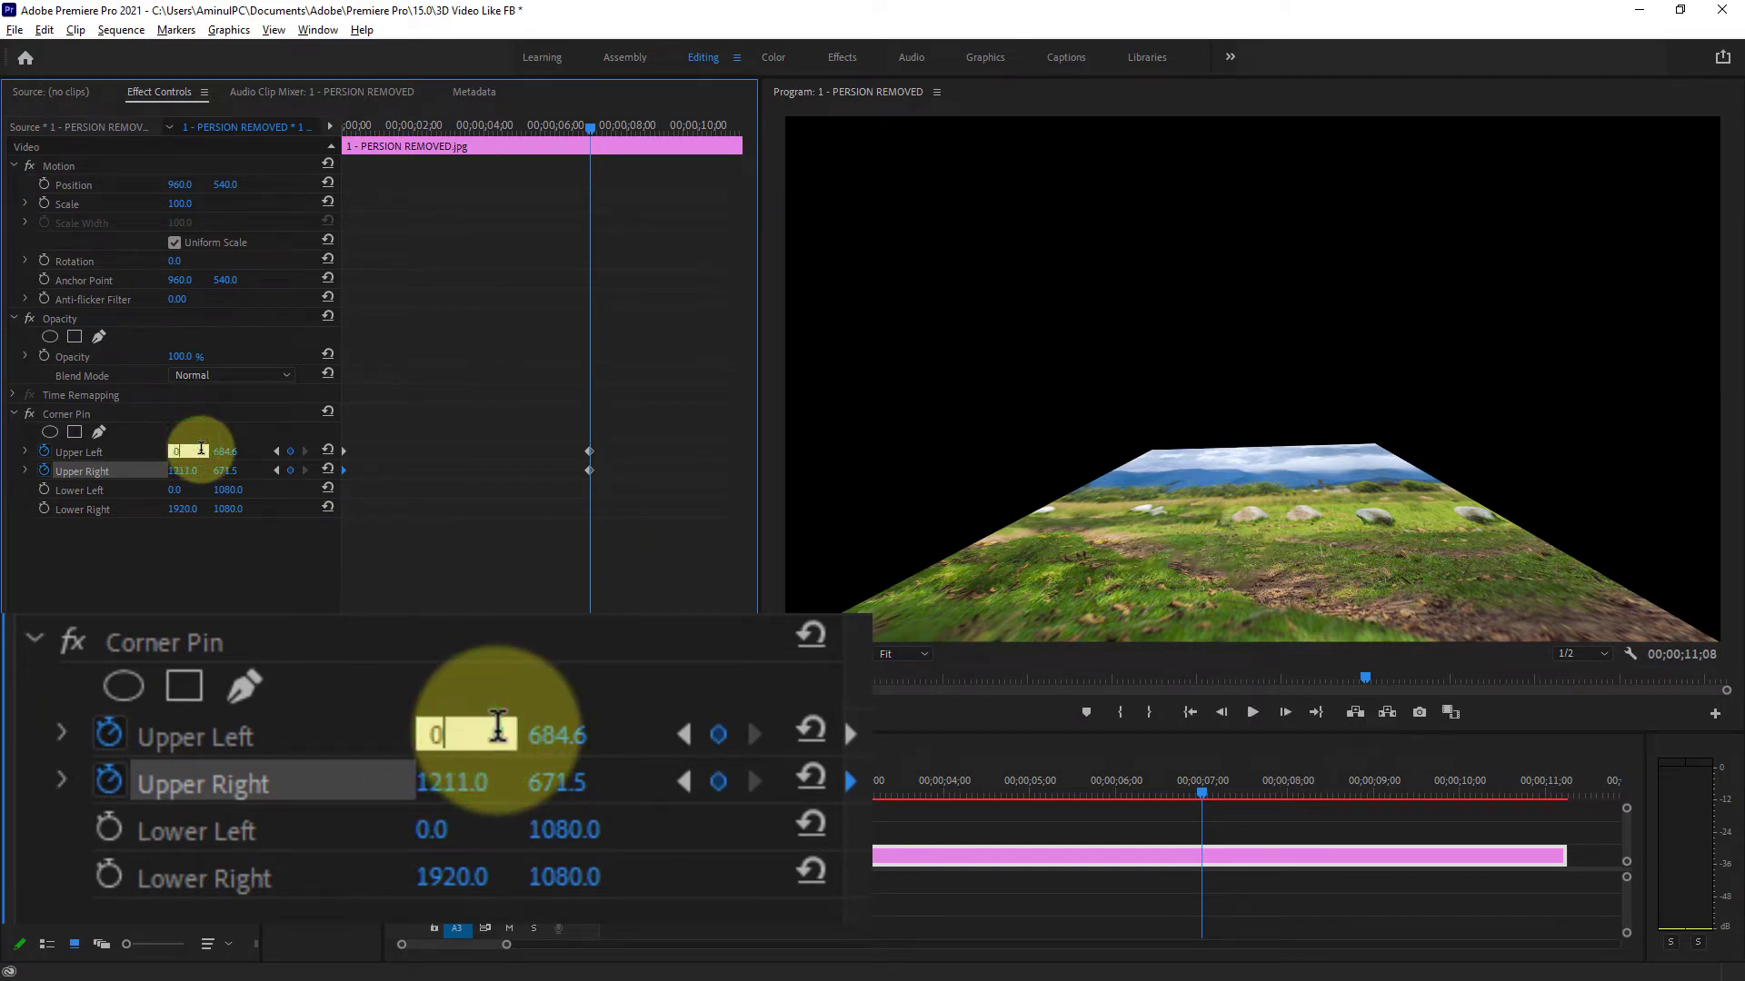
pyautogui.press('Return')
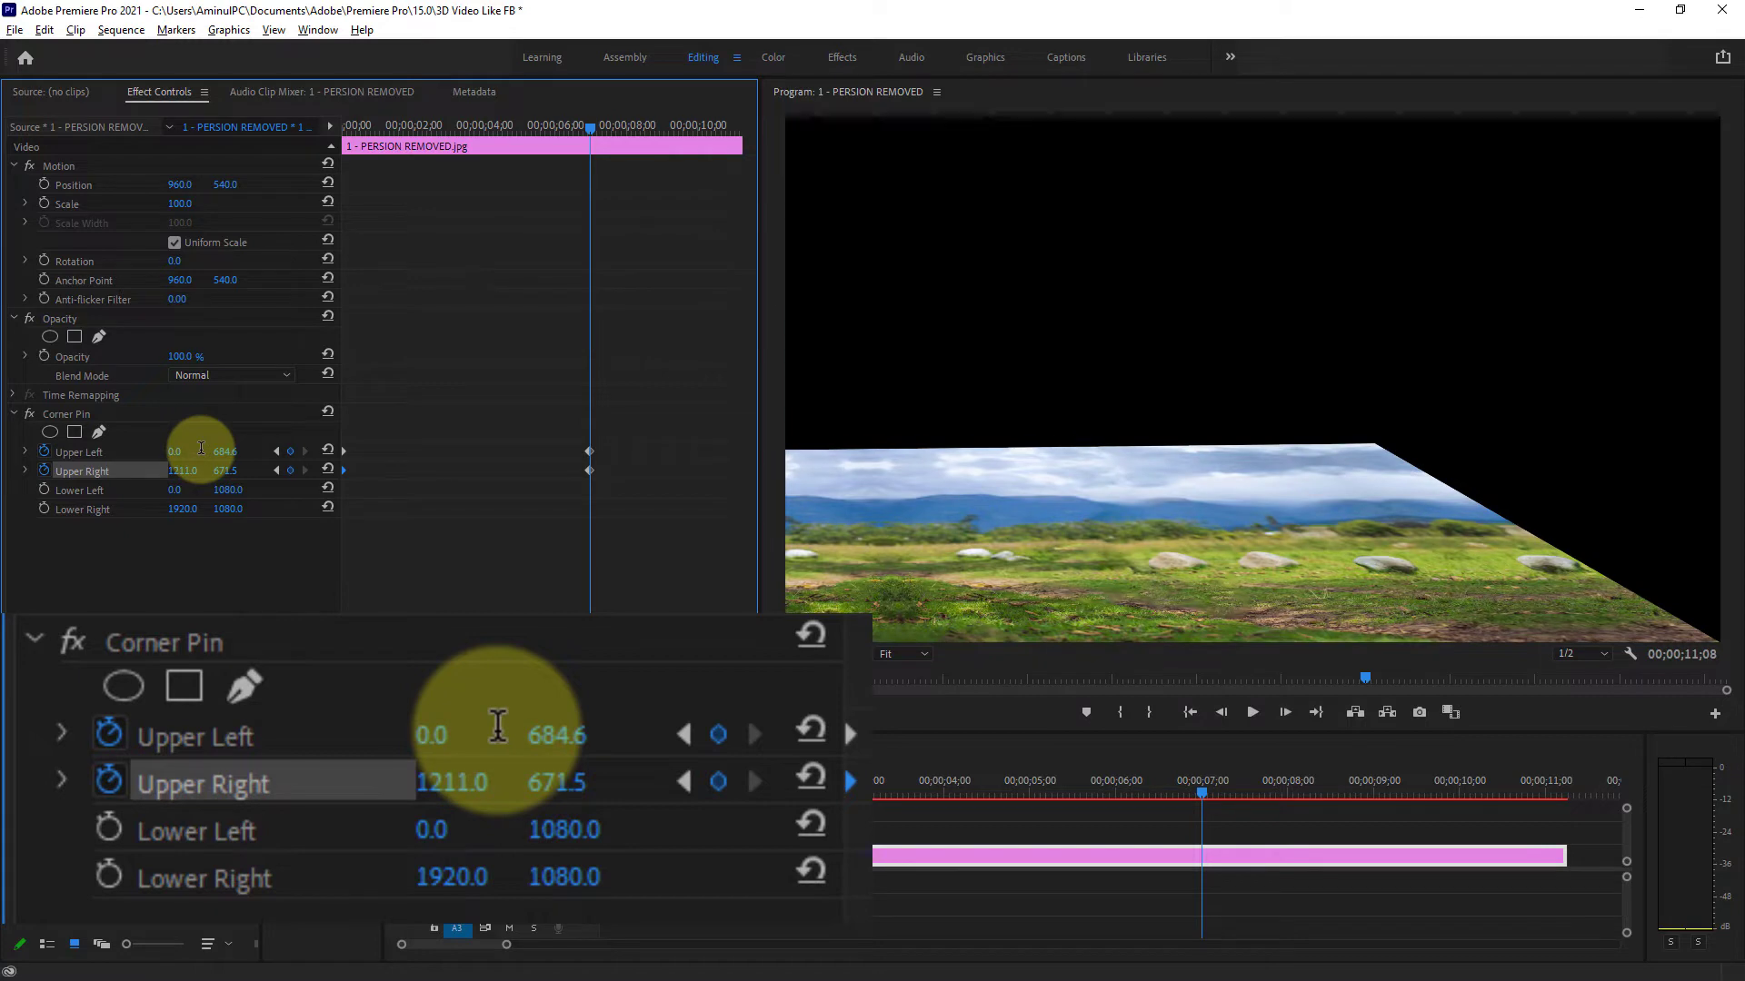
pyautogui.click(230, 453)
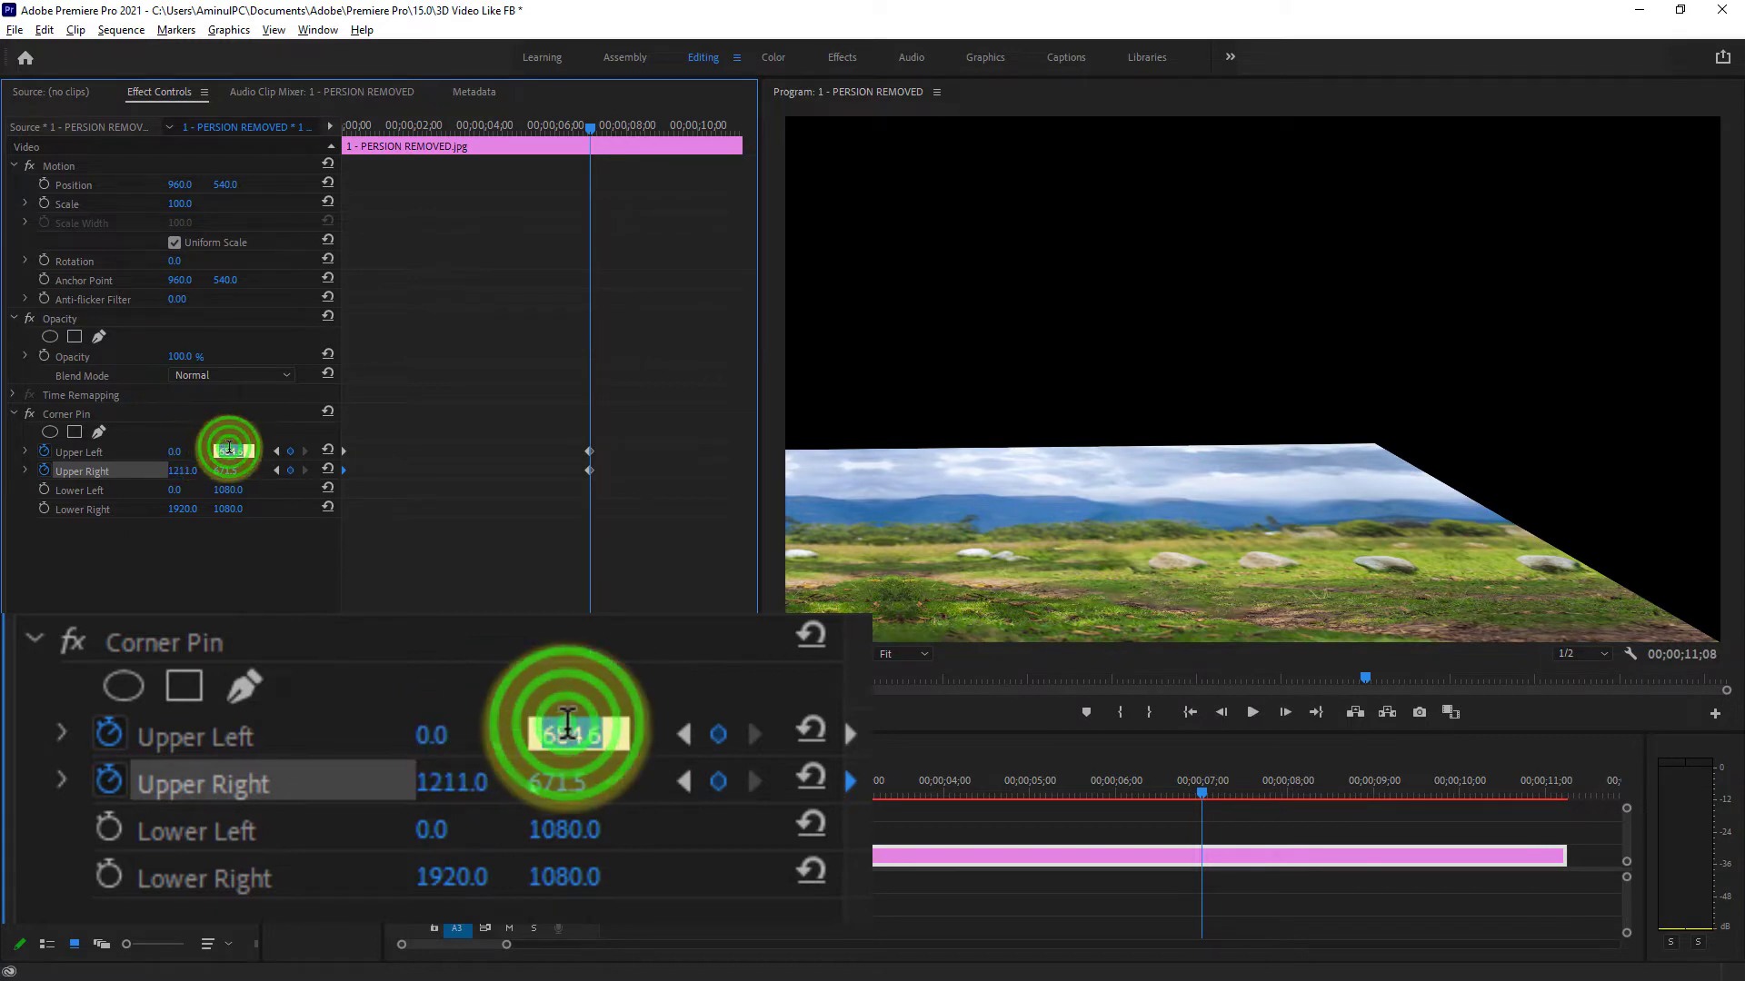
pyautogui.write('0')
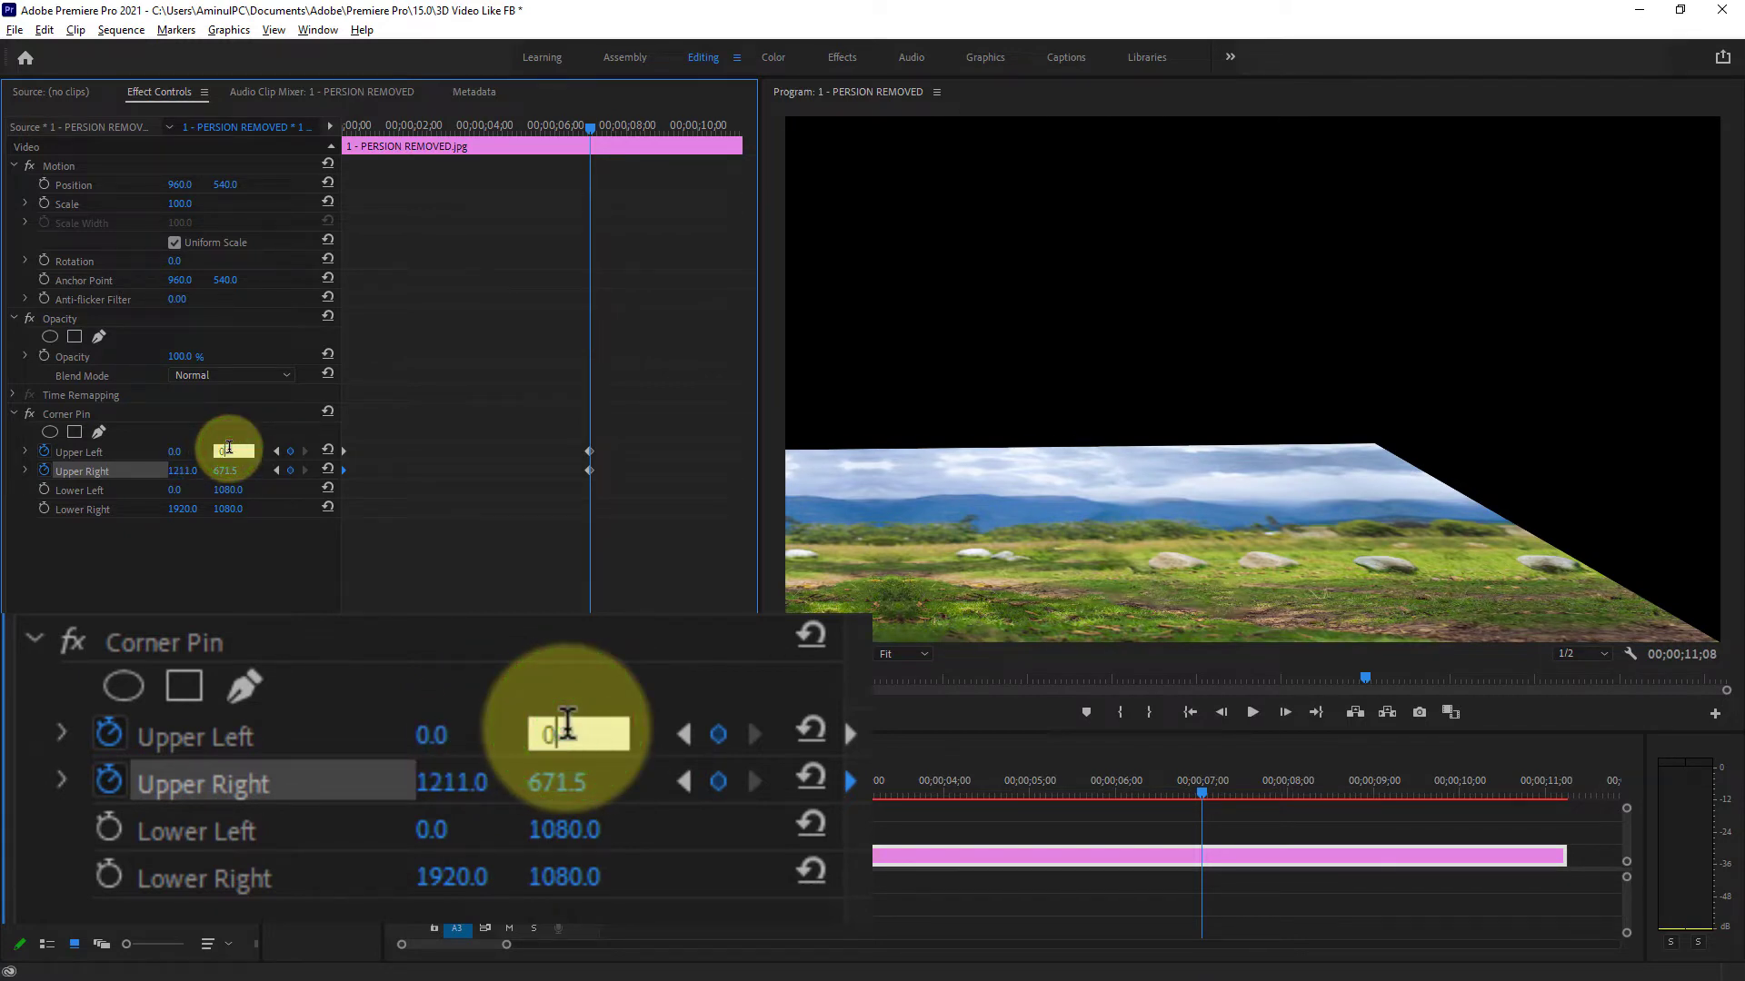
pyautogui.press('Return')
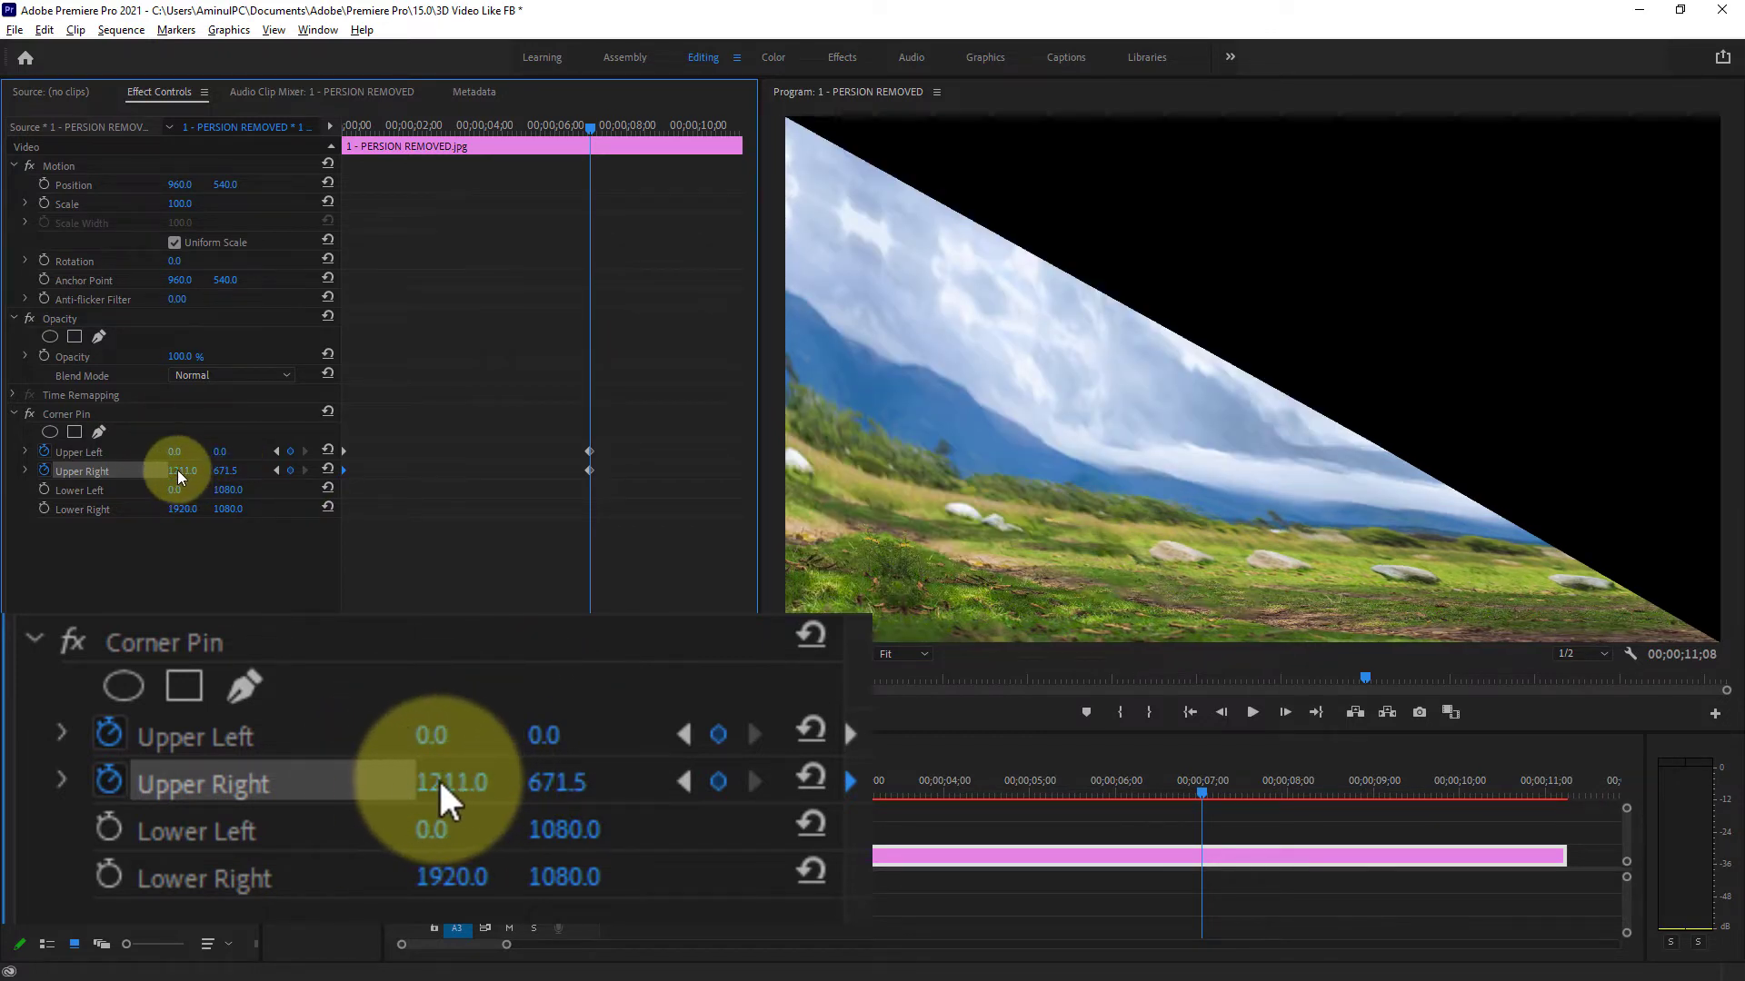
# Switch to the Notepad document and copy the stored value 1920.0
pyautogui.click(187, 470)
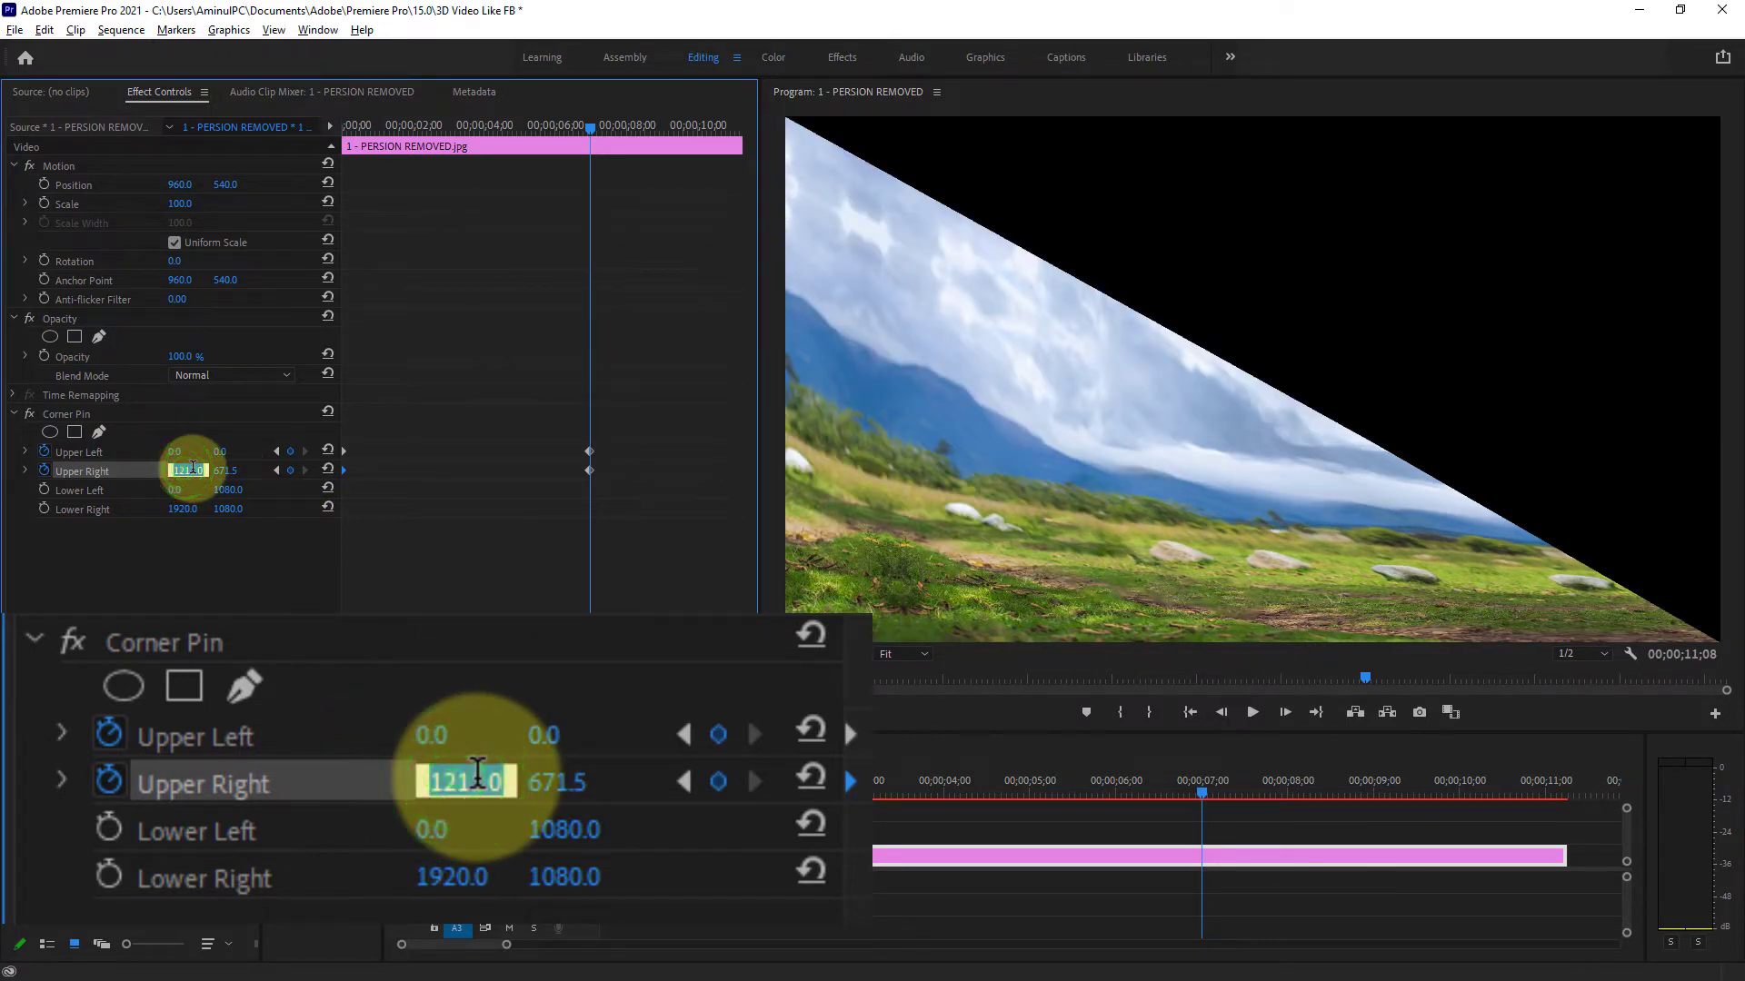
pyautogui.hotkey('alt', 'Tab')
pyautogui.click(899, 543)
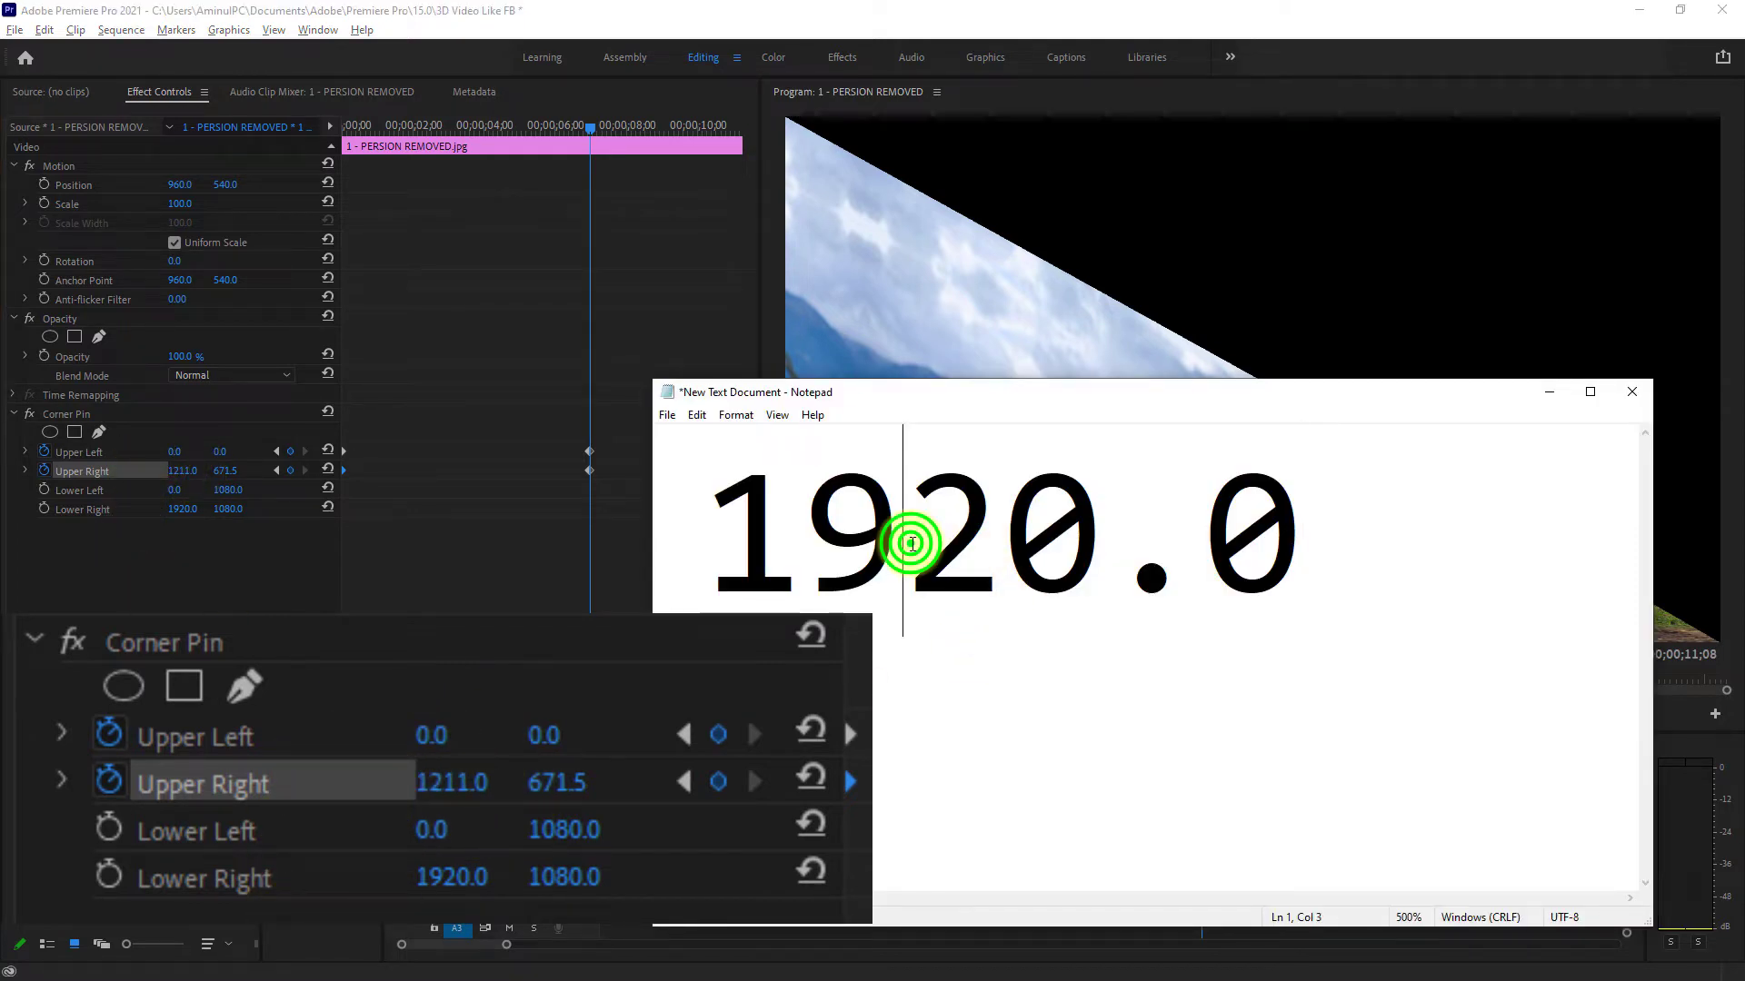
pyautogui.moveTo(717, 509); pyautogui.dragTo(1292, 532)
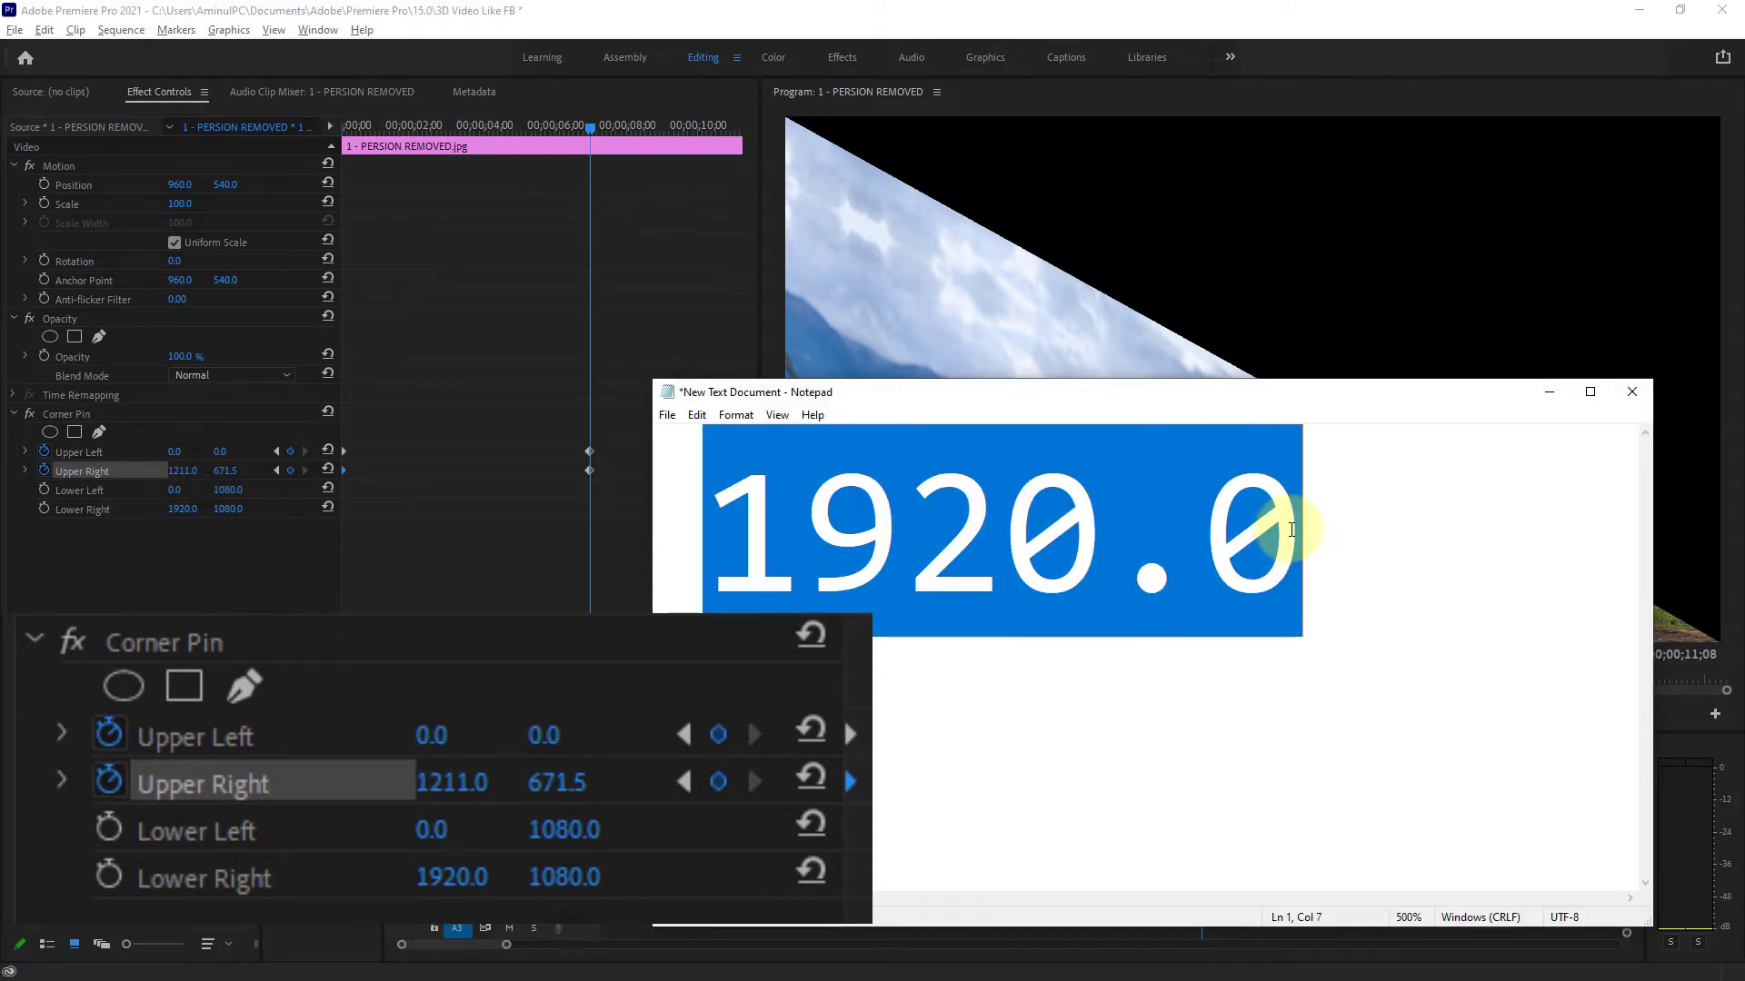
pyautogui.rightClick(928, 519)
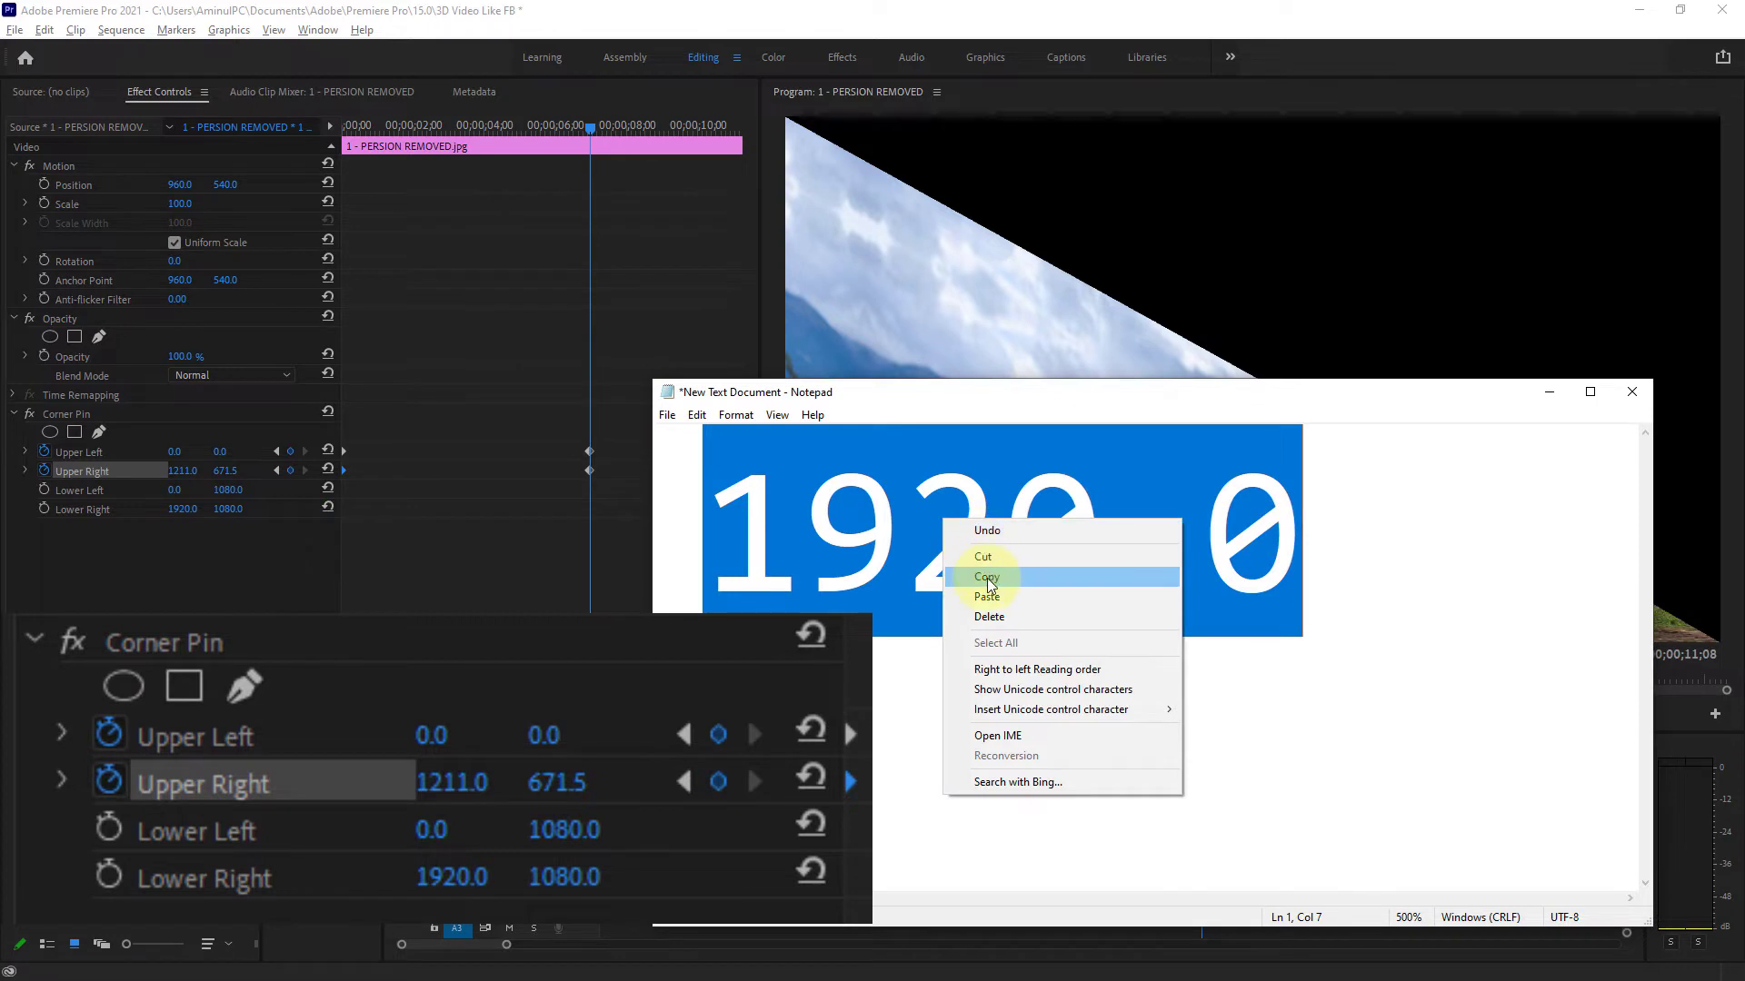
pyautogui.click(988, 578)
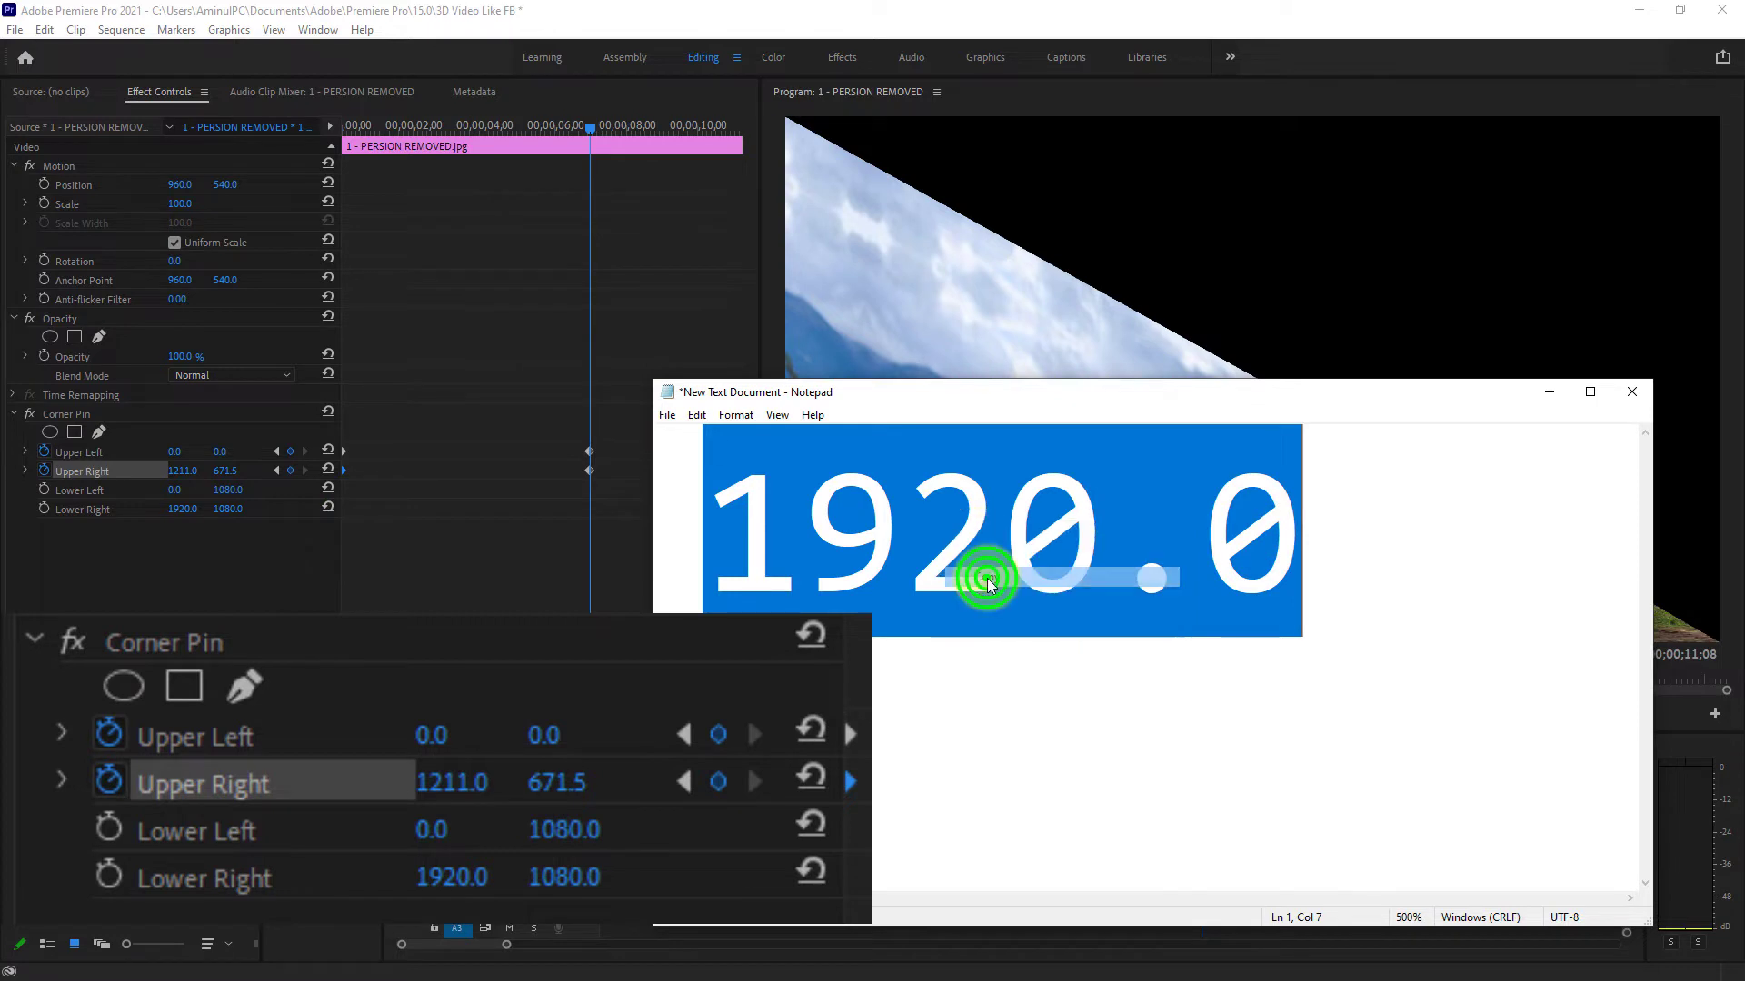
# Back in Premiere Pro, set Corner Pin's Upper Right to 1920, 0 at 00;00;07;00 by pasting the copied horizontal value
pyautogui.click(187, 471)
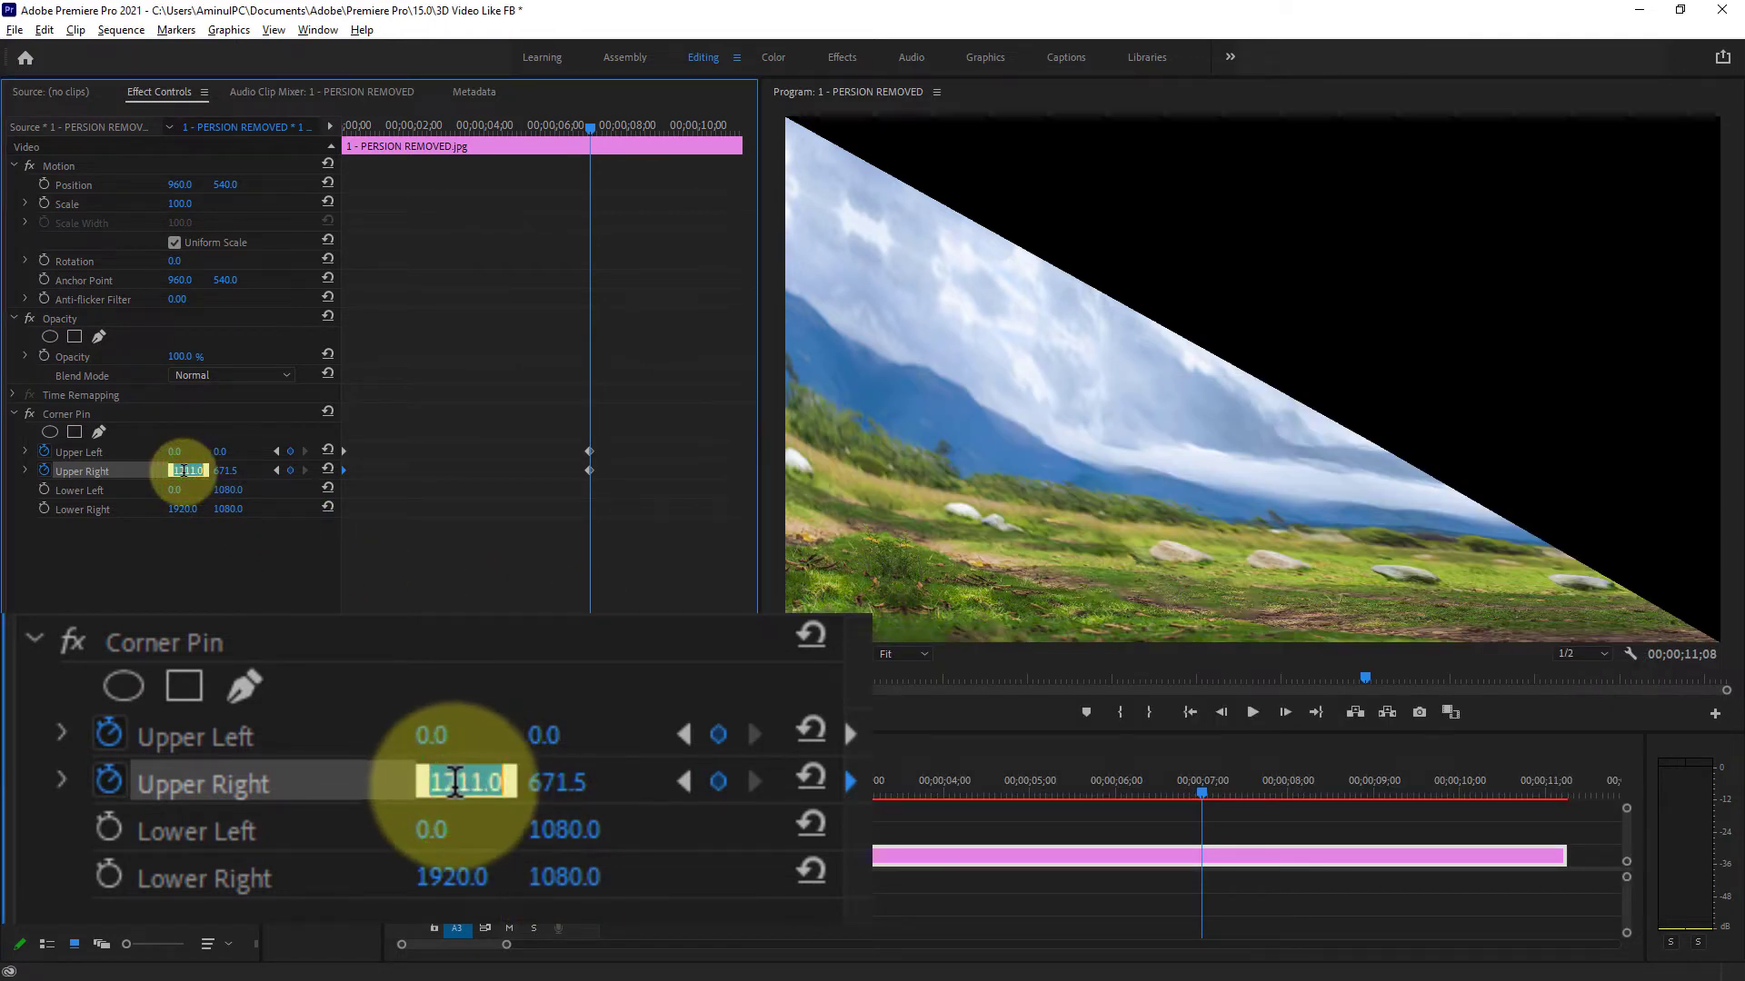
pyautogui.rightClick(192, 471)
pyautogui.click(213, 553)
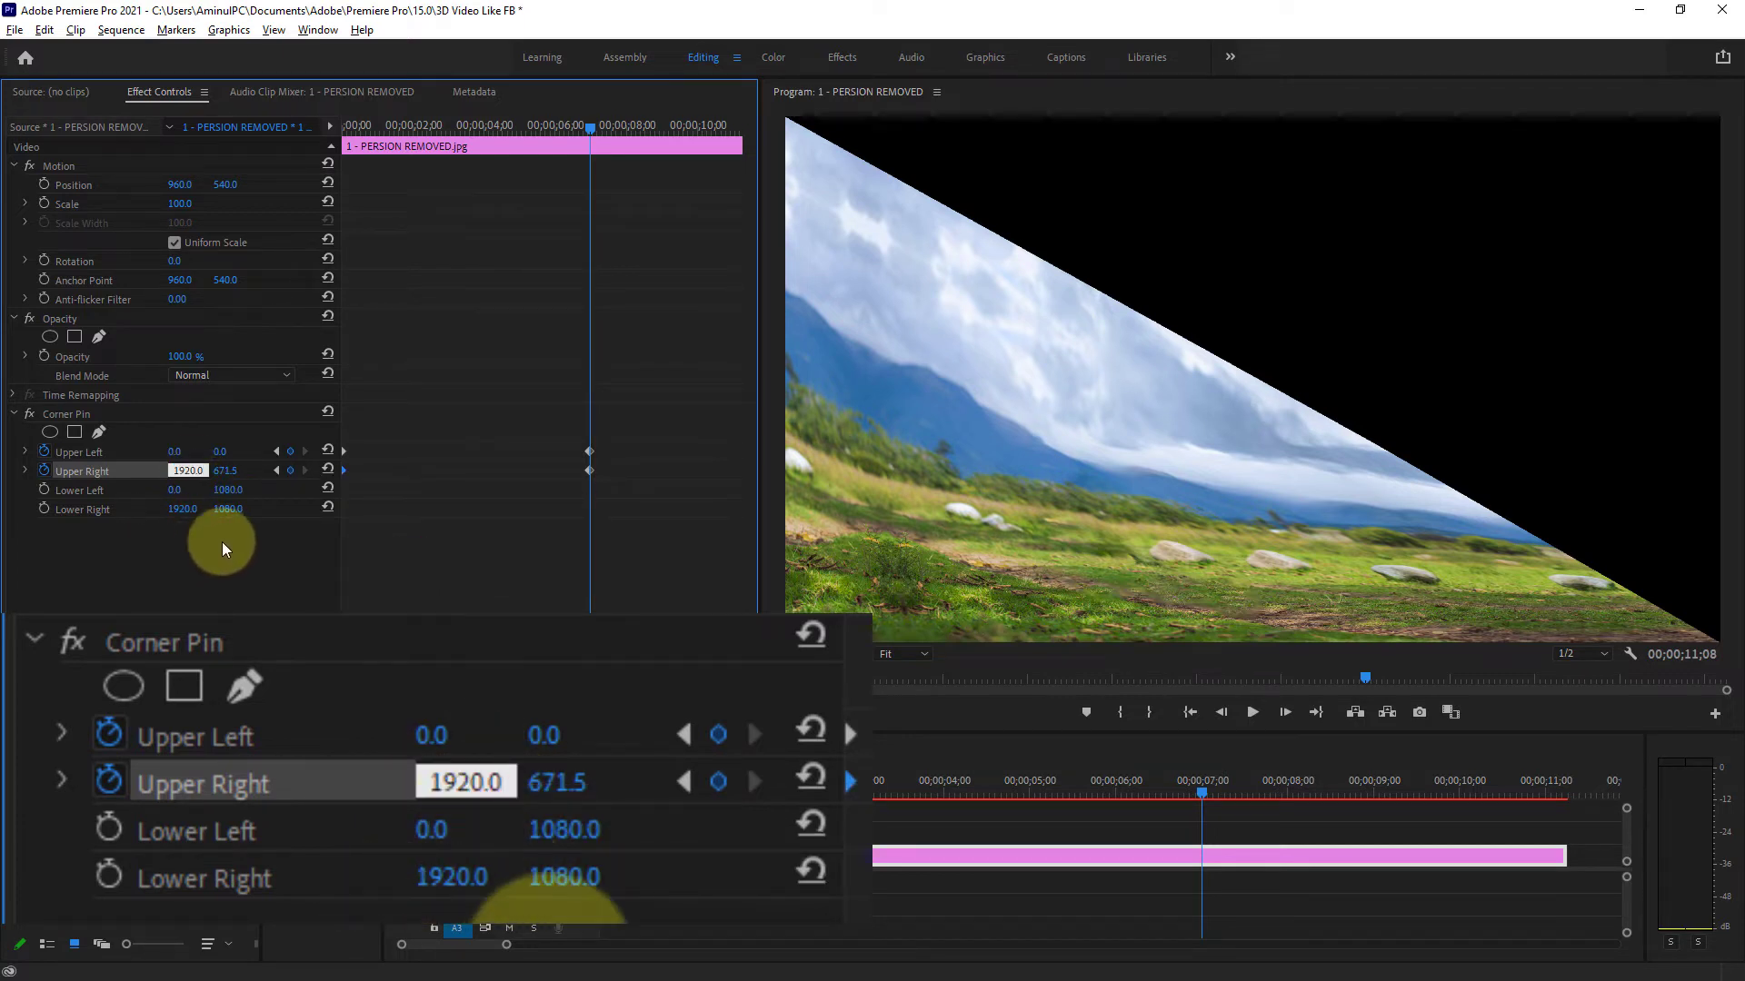
pyautogui.click(227, 470)
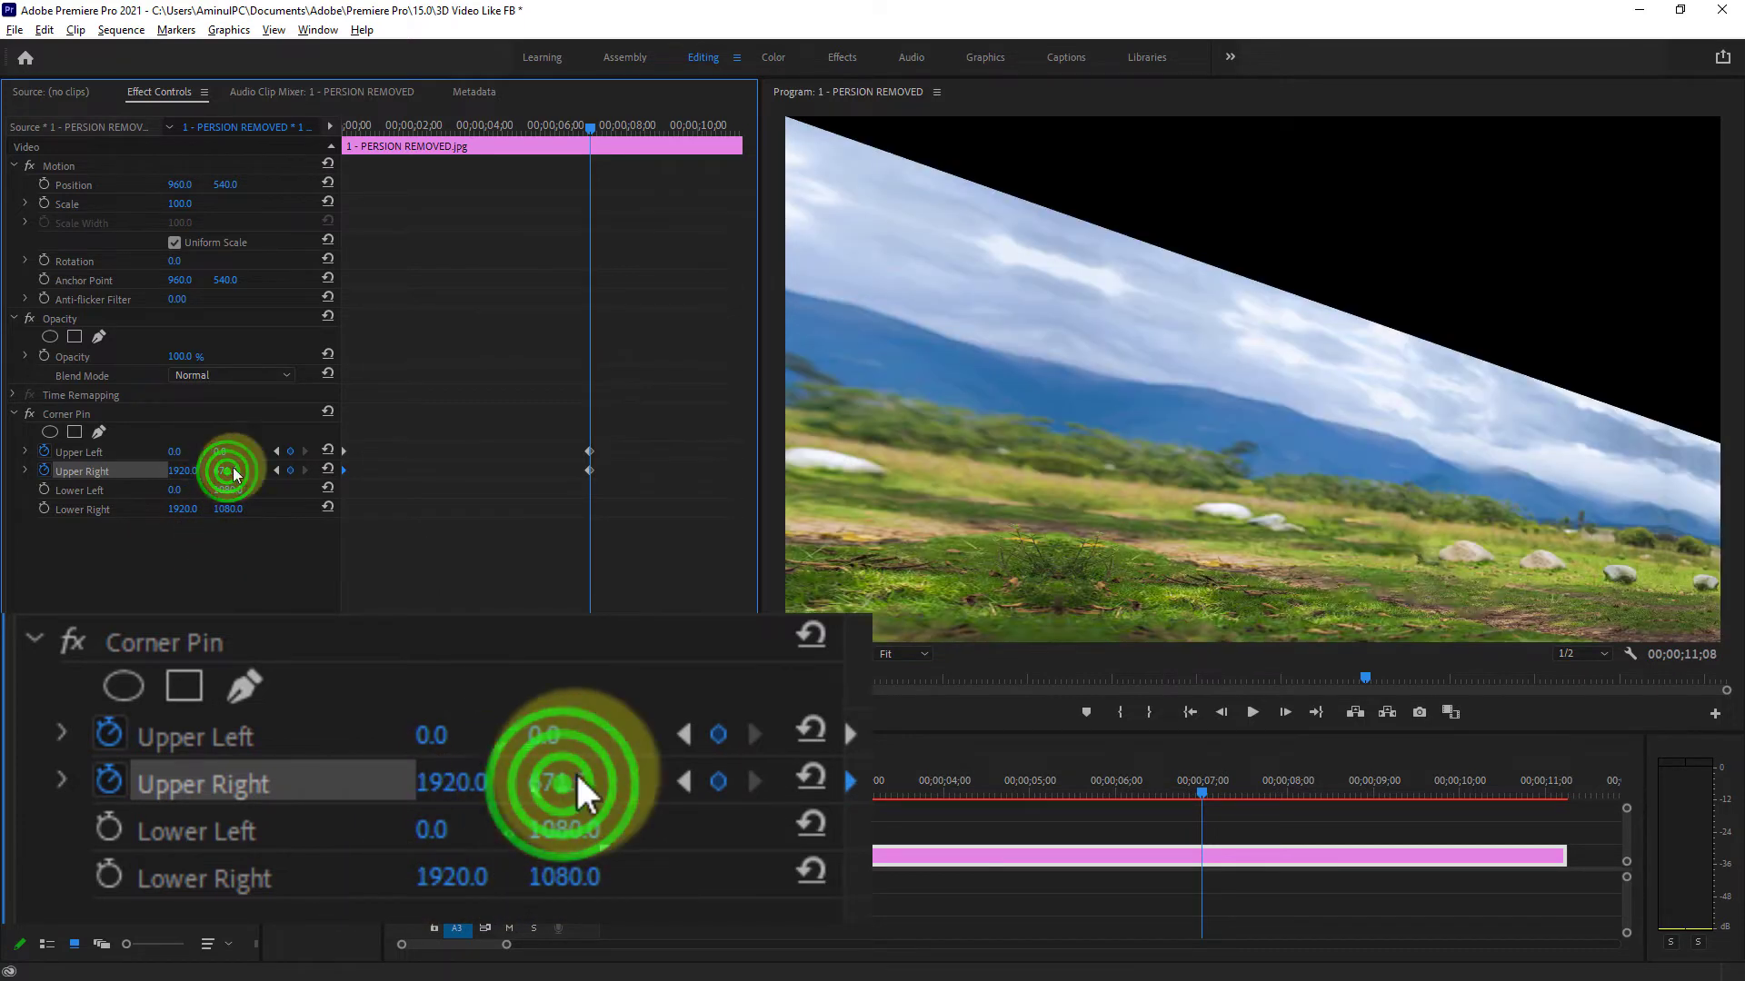
pyautogui.write('0')
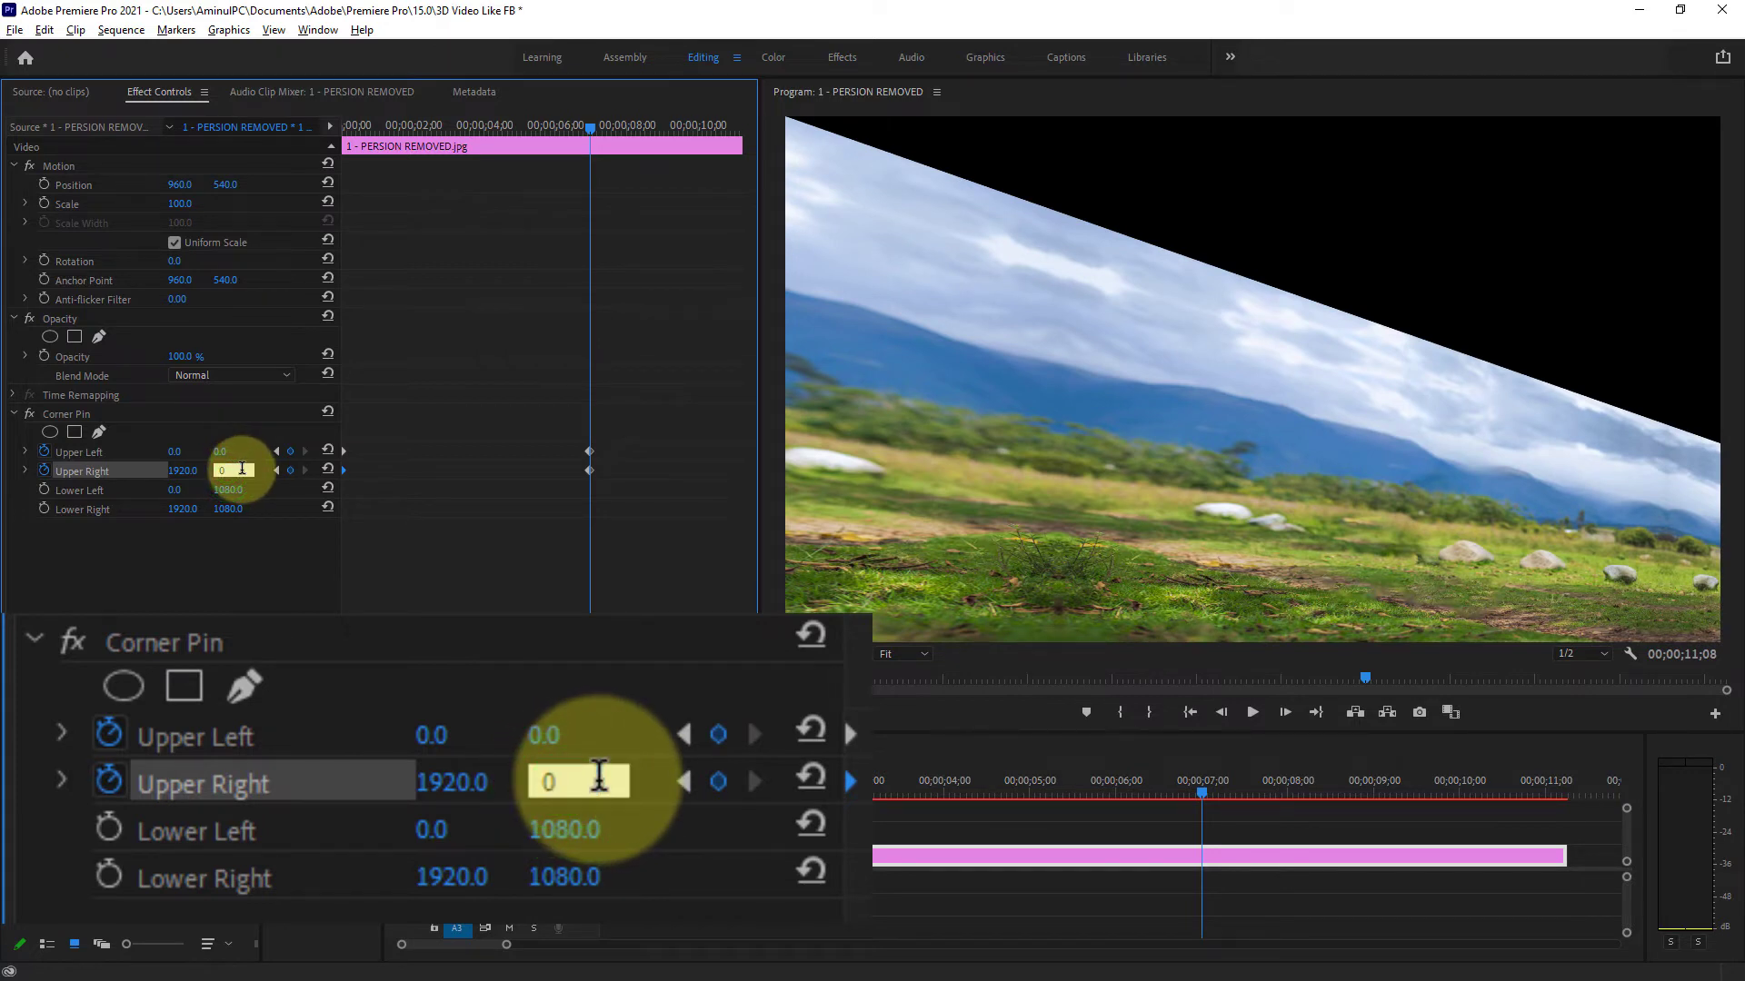
pyautogui.press('Return')
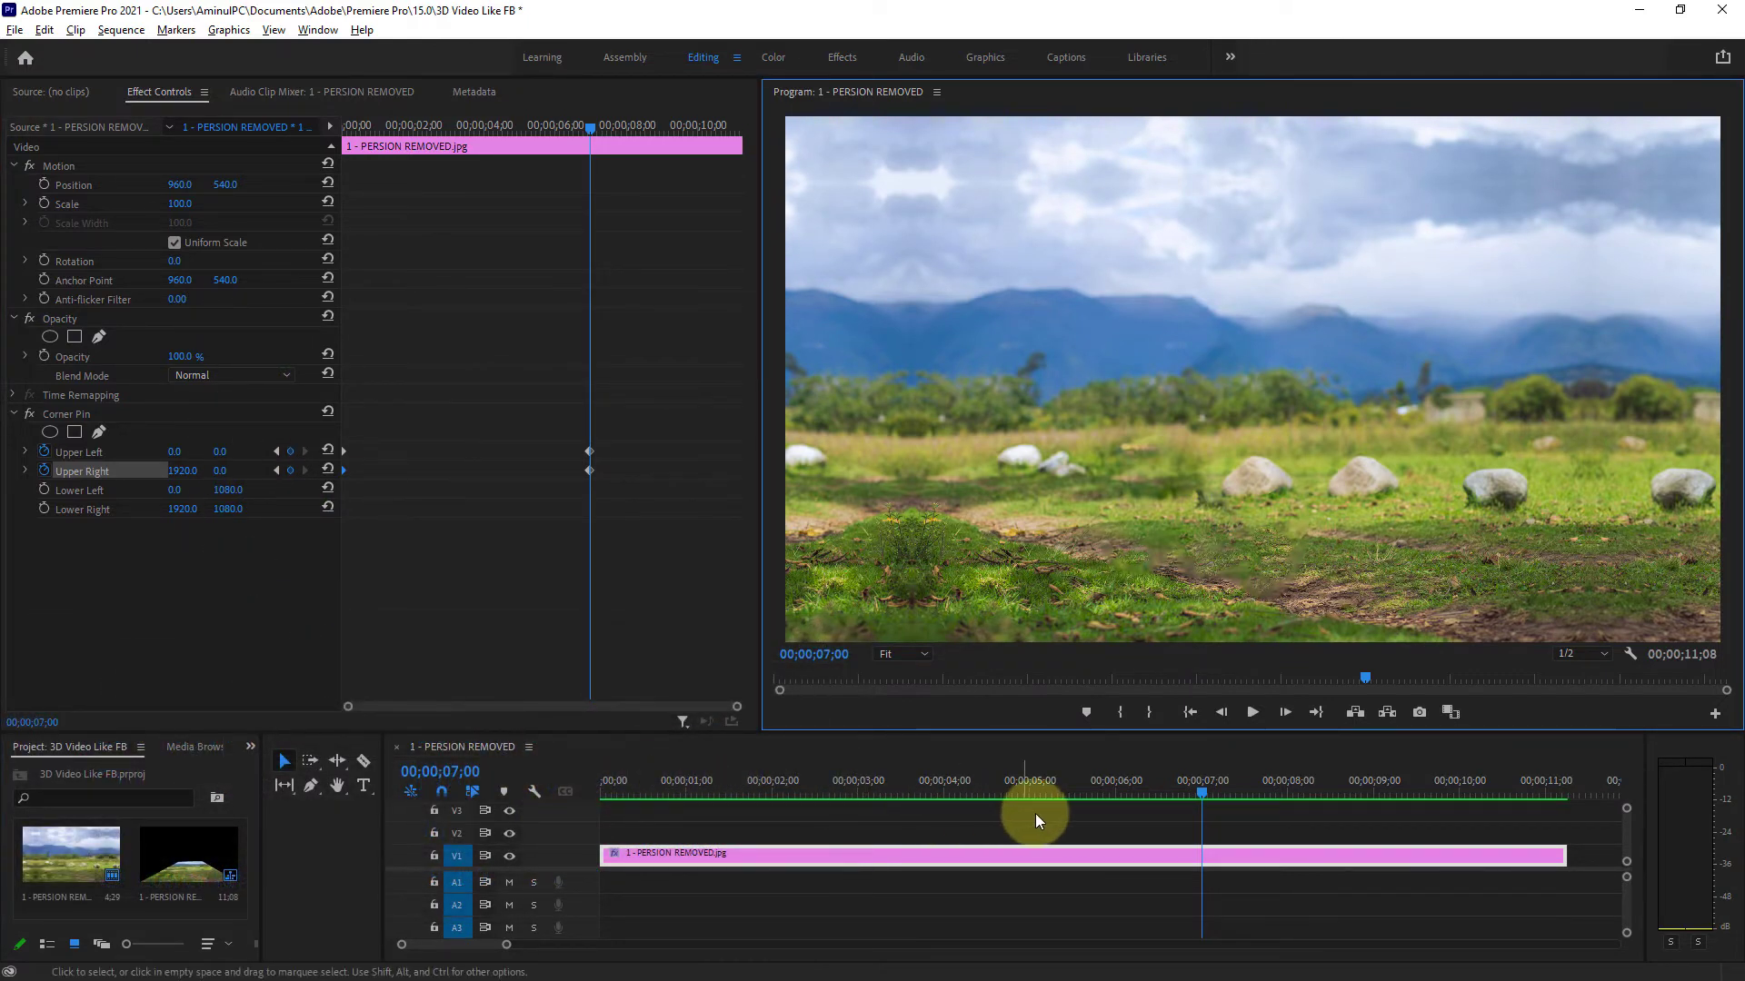
# Play the sequence from 00;00;00;00 to preview the Corner Pin animation
pyautogui.moveTo(1202, 789); pyautogui.dragTo(590, 792)
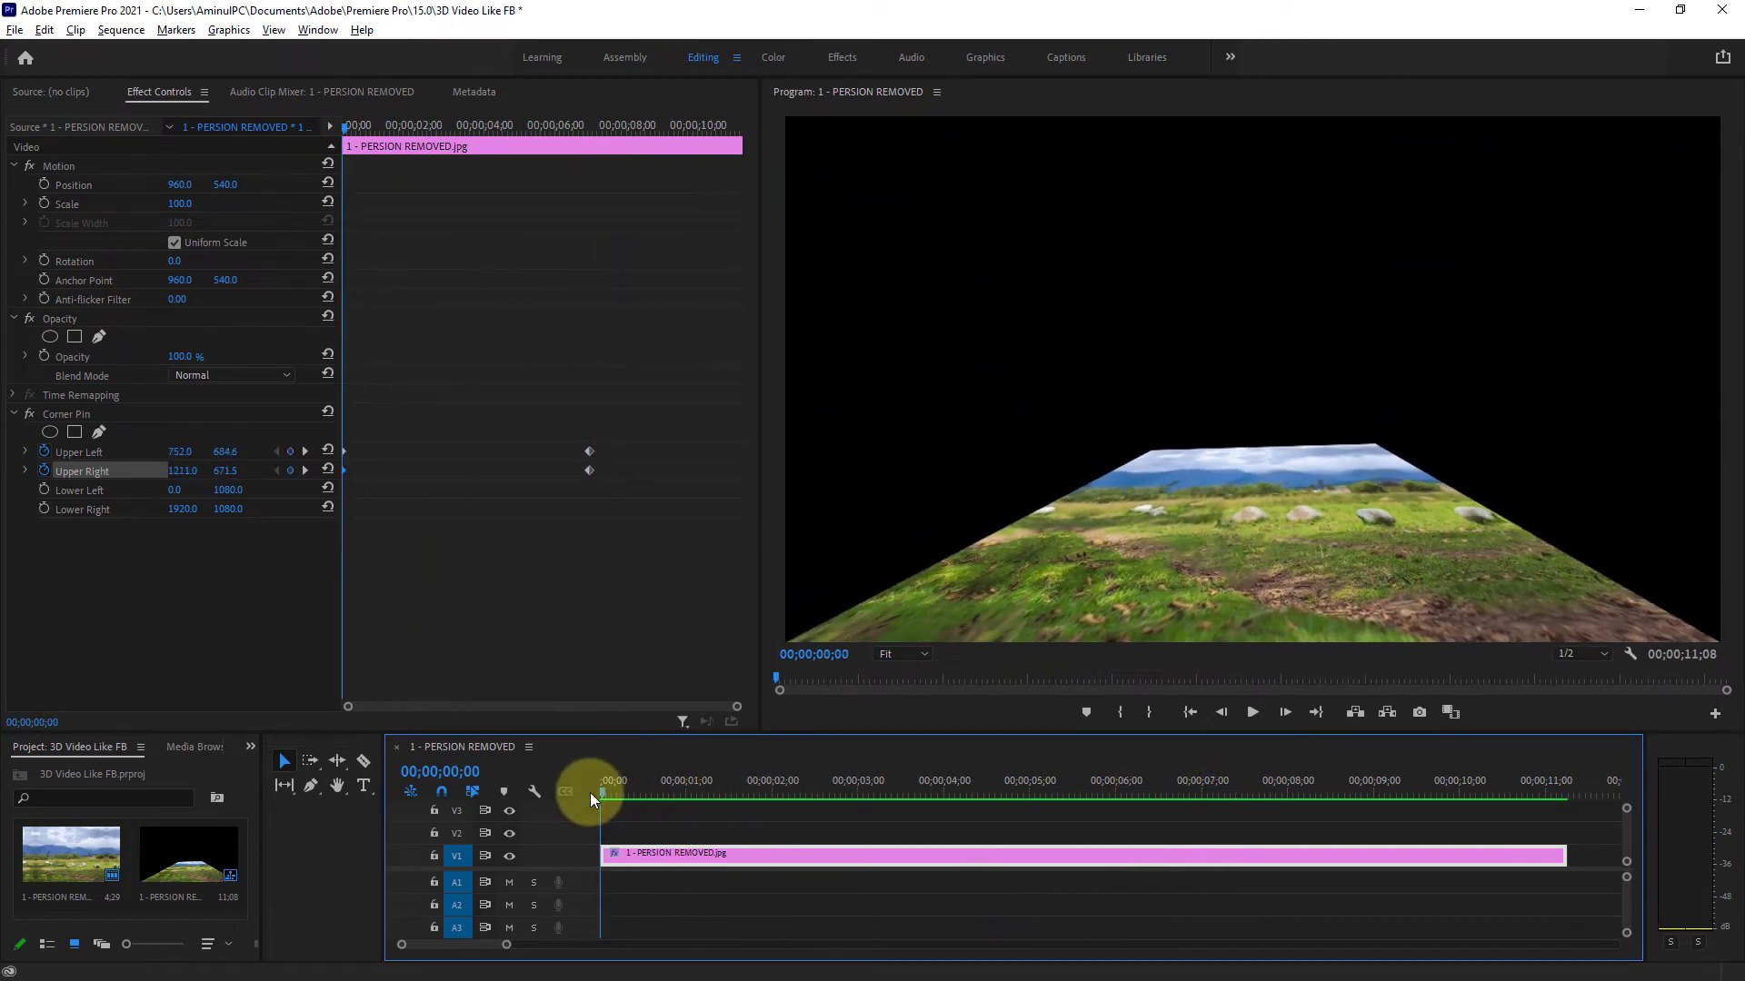
pyautogui.click(1252, 718)
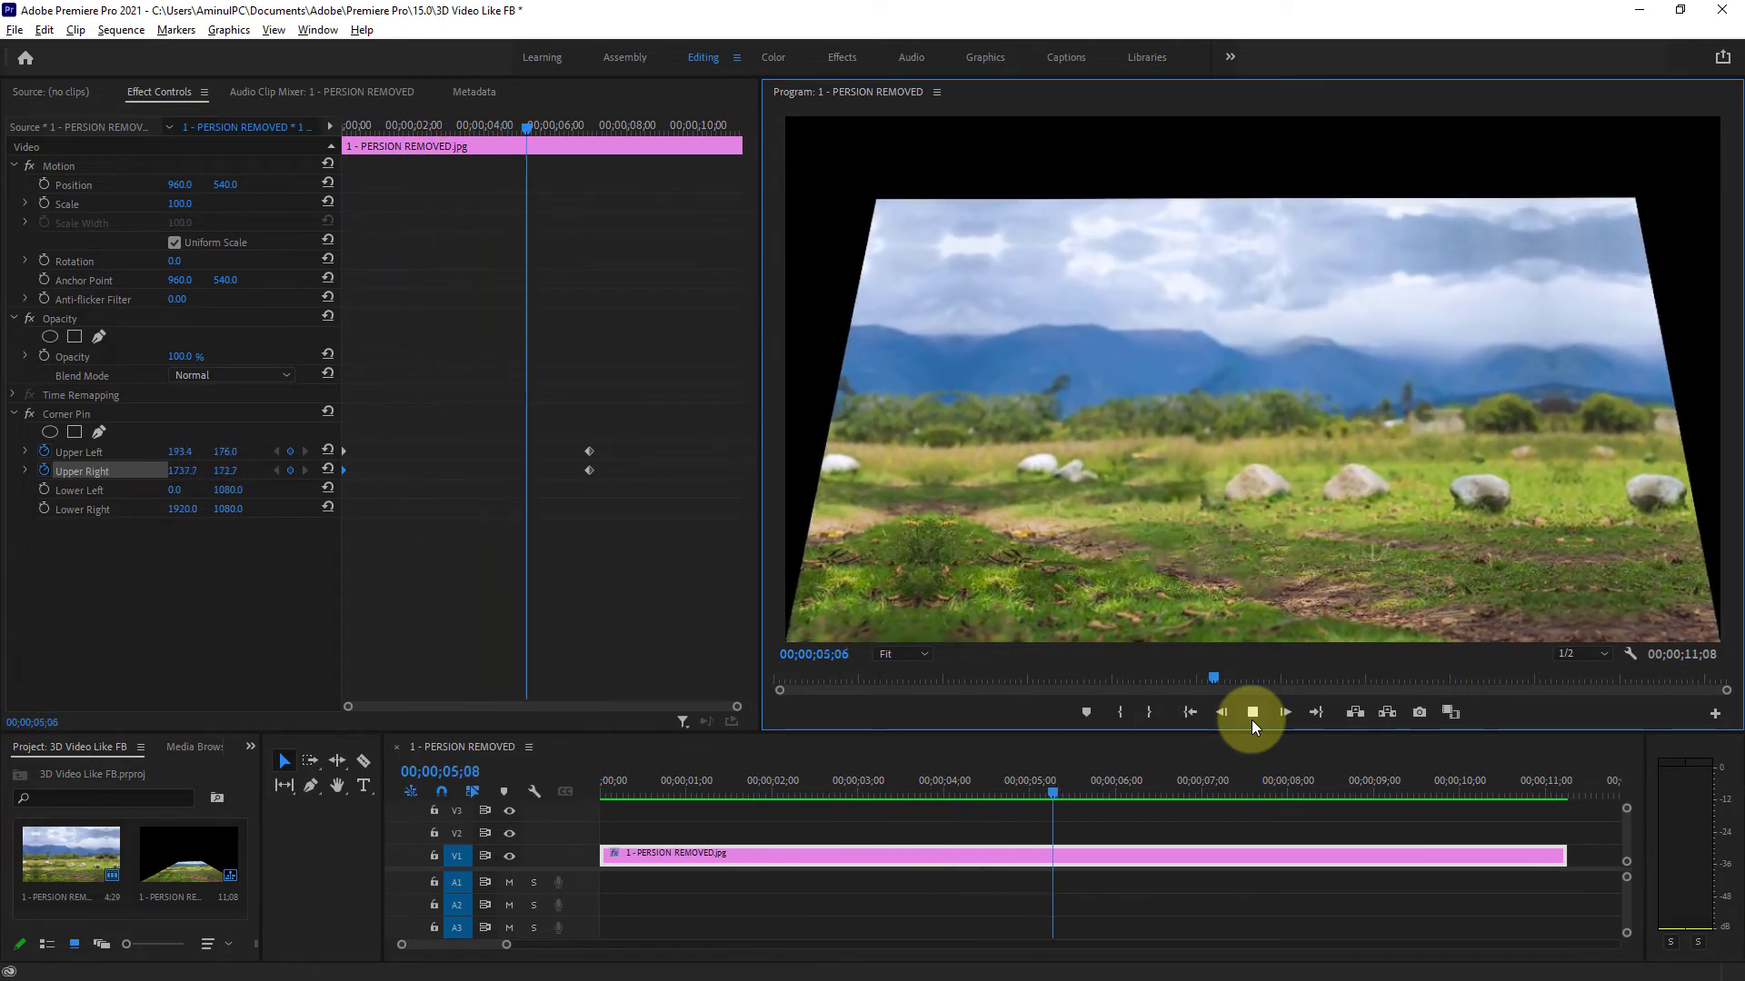
pyautogui.click(1251, 720)
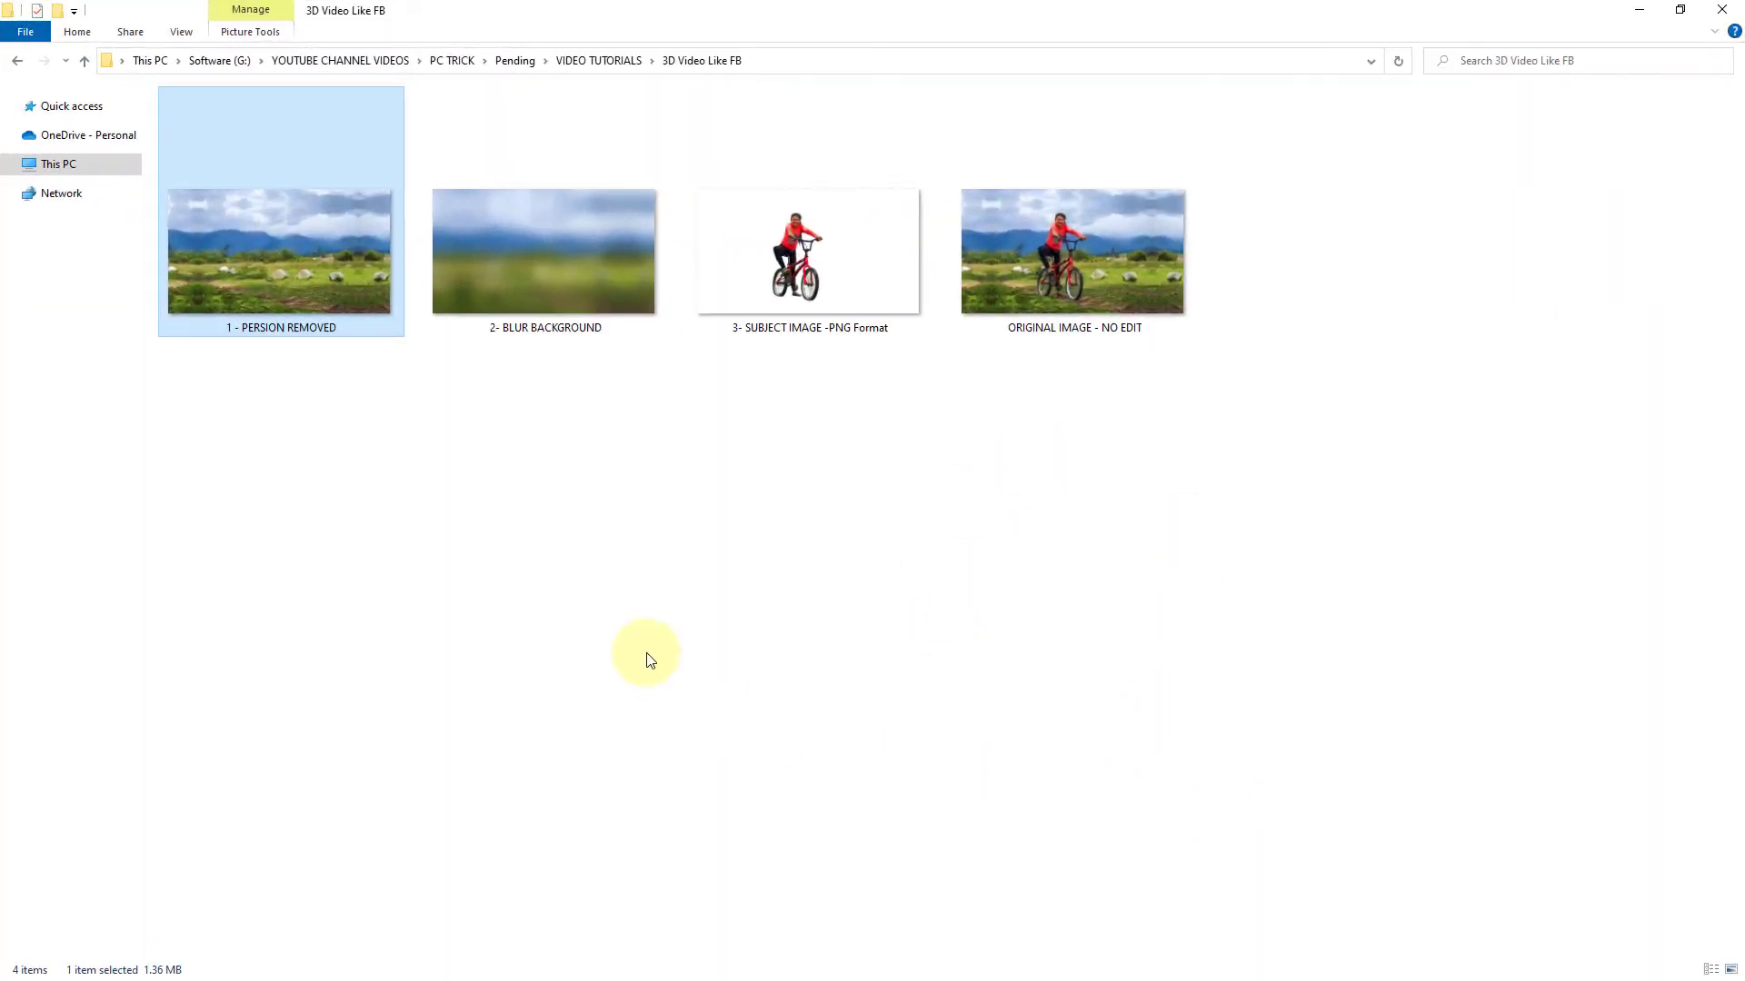
# Add 2- BLUR BACKGROUND from the 3D Video Like FB folder to track V2 and extend it to the end of the V1 clip
pyautogui.click(532, 240)
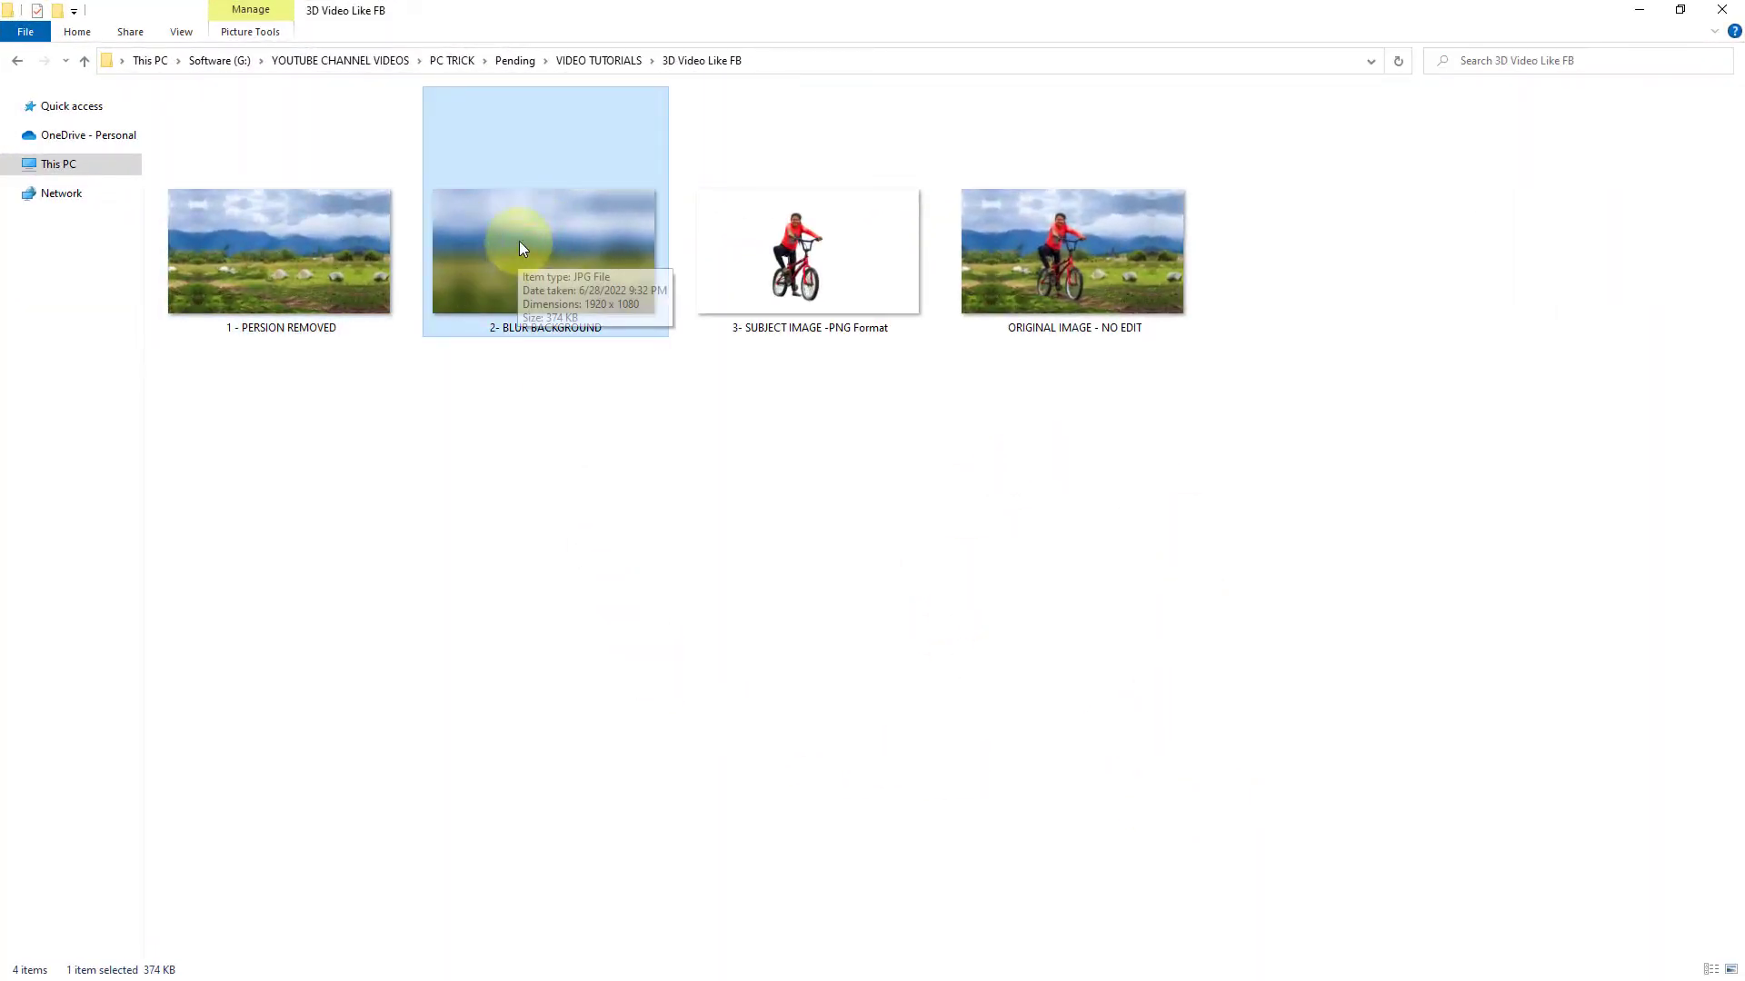
pyautogui.moveTo(519, 240); pyautogui.dragTo(701, 831)
pyautogui.click(766, 838)
pyautogui.moveTo(1027, 831); pyautogui.dragTo(1565, 831)
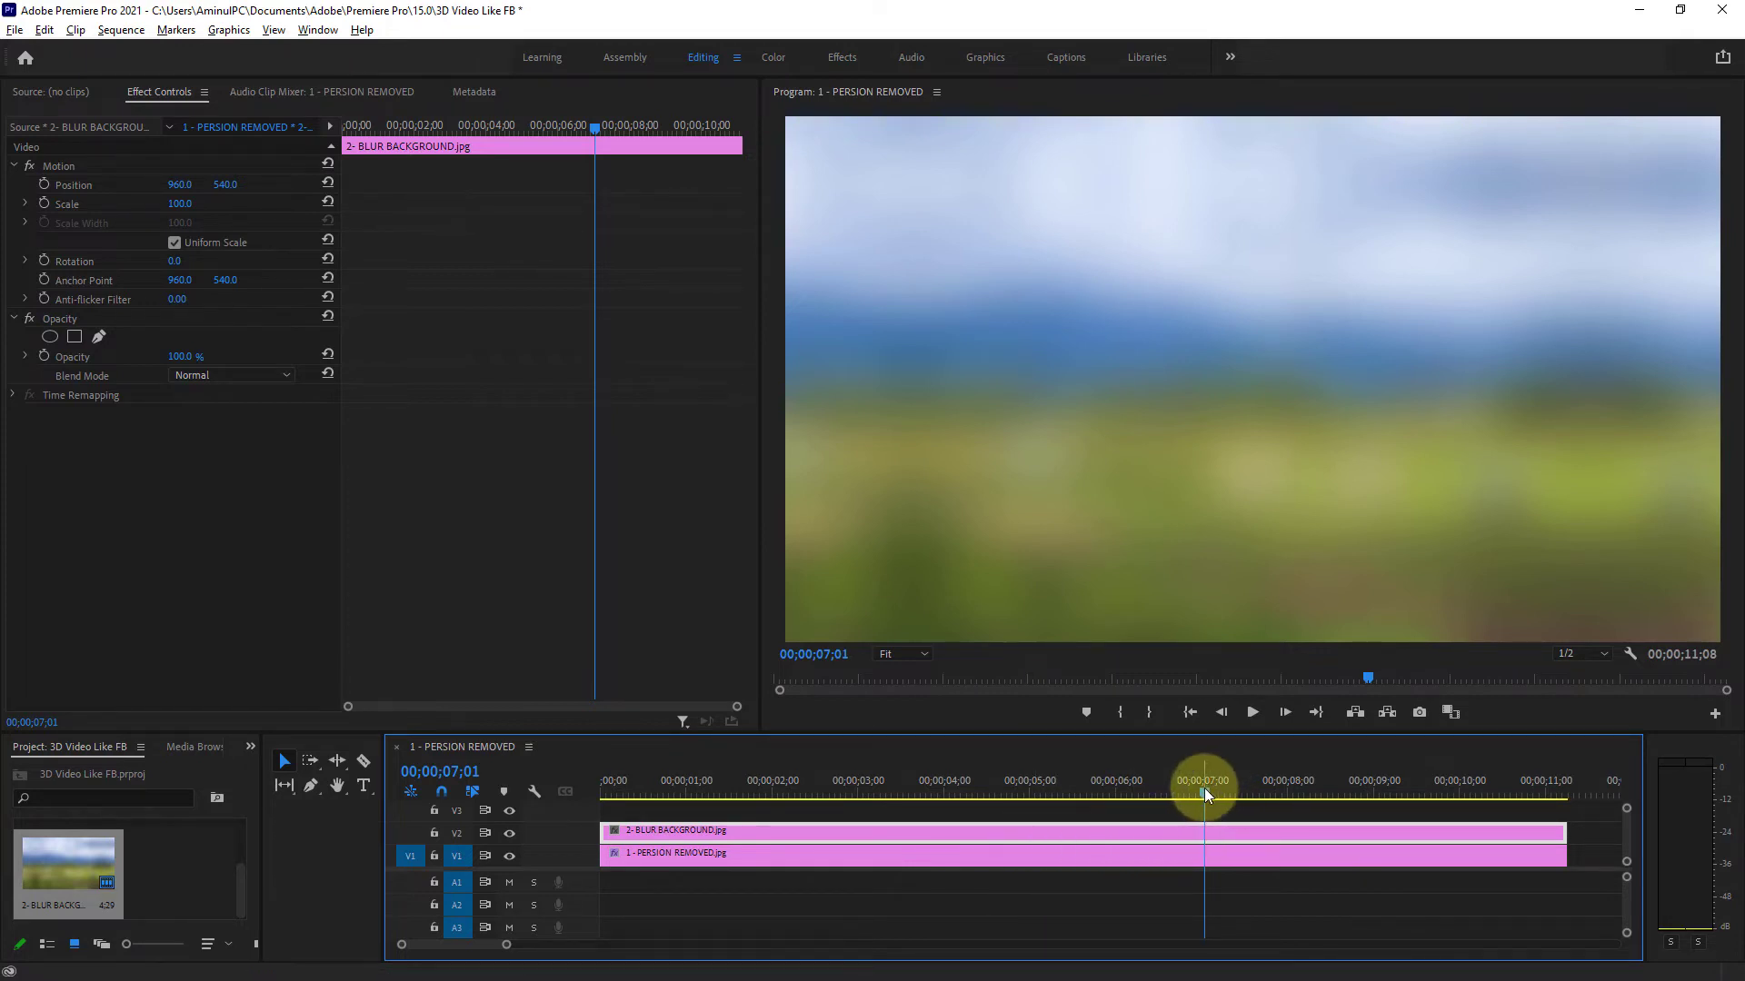
# Turn on Opacity keyframing for the 2- BLUR BACKGROUND clip at 00;00;00;00
pyautogui.moveTo(1203, 788); pyautogui.dragTo(586, 792)
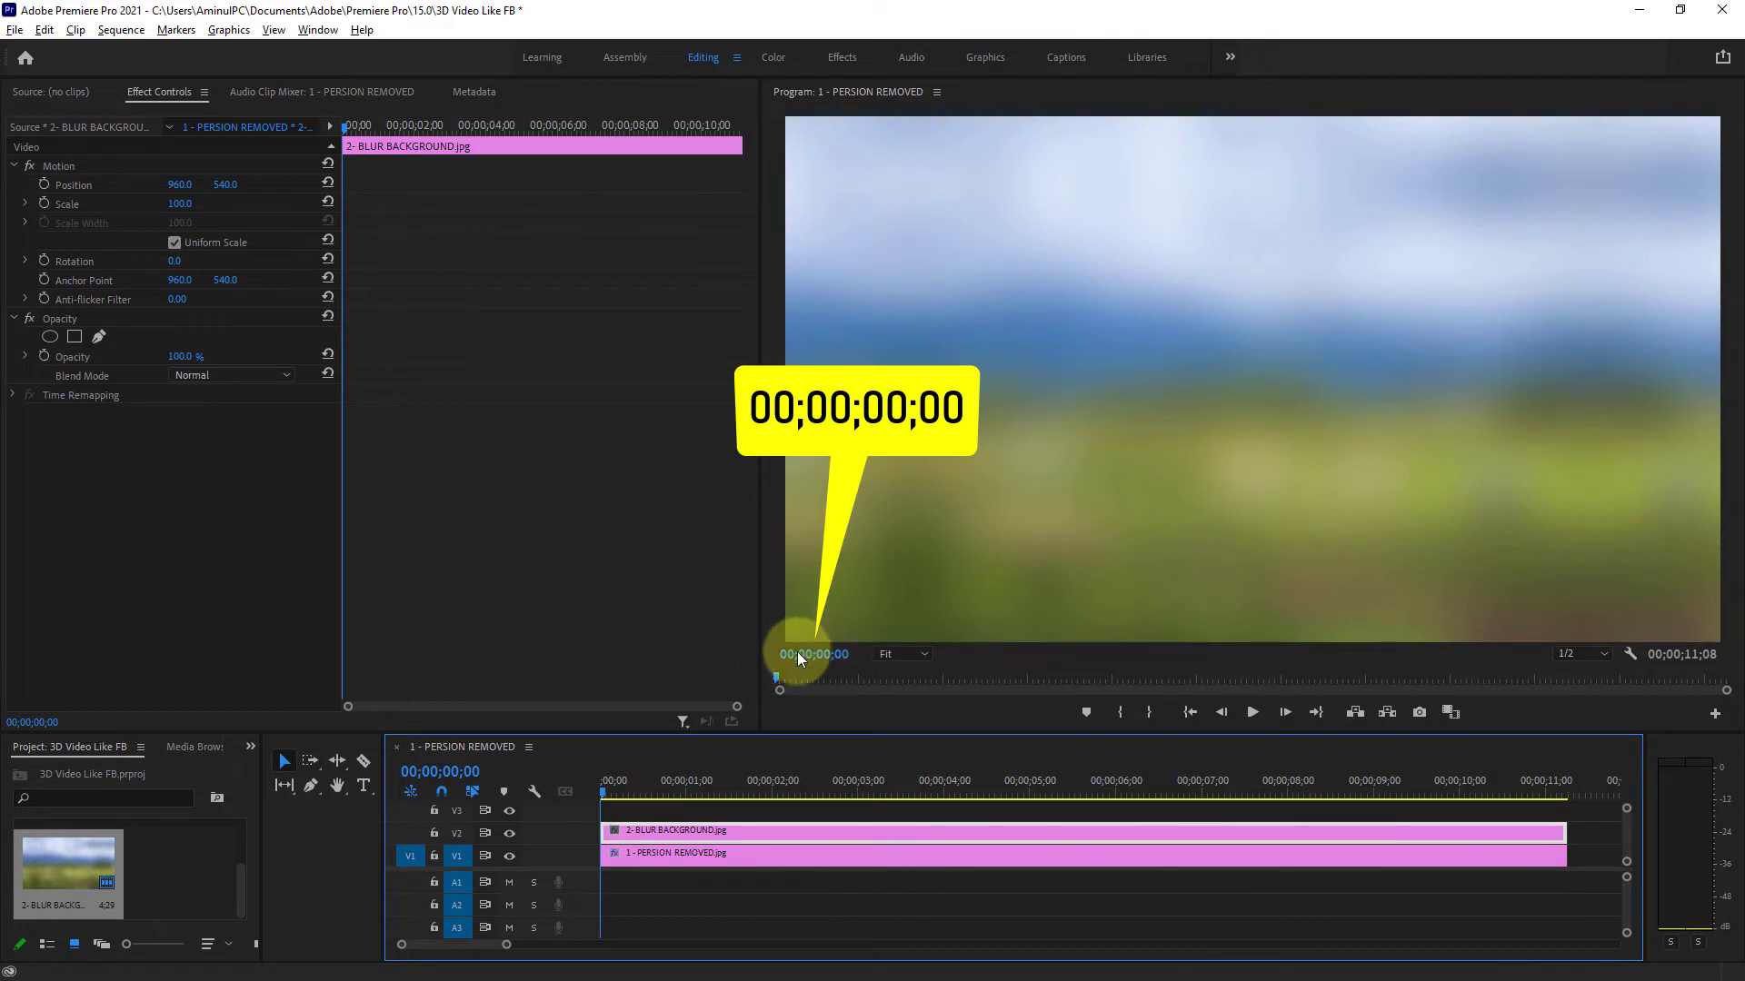
pyautogui.click(740, 827)
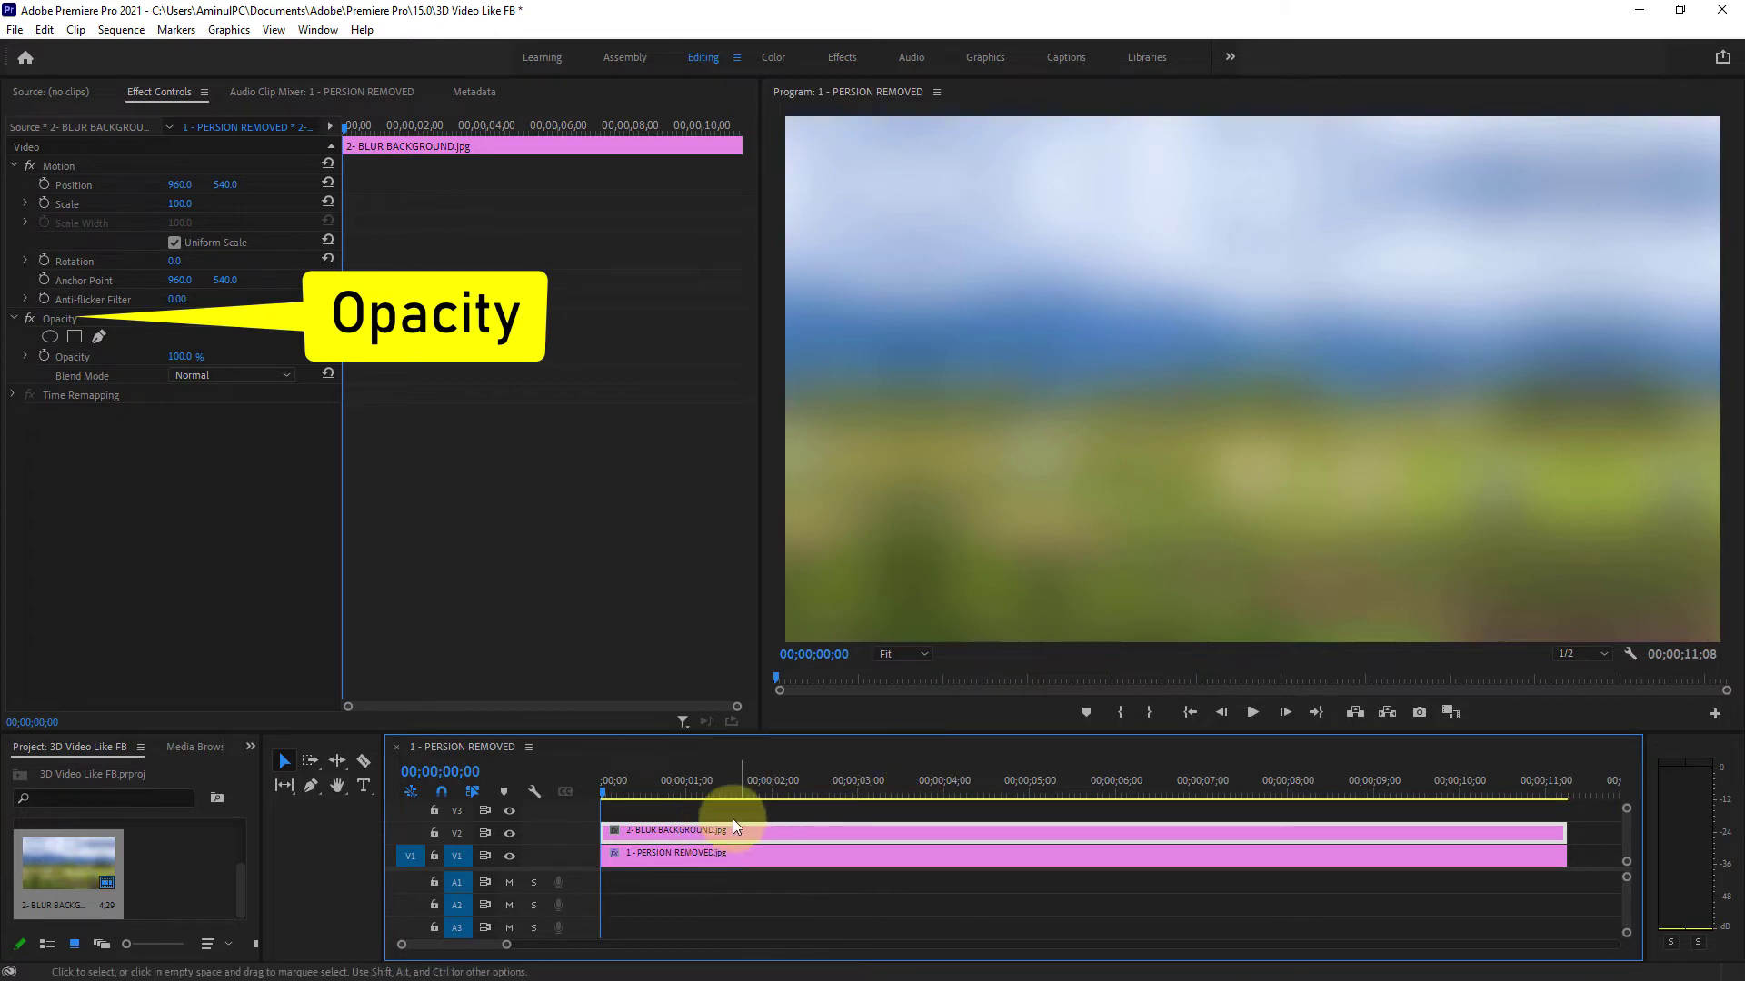
pyautogui.click(56, 318)
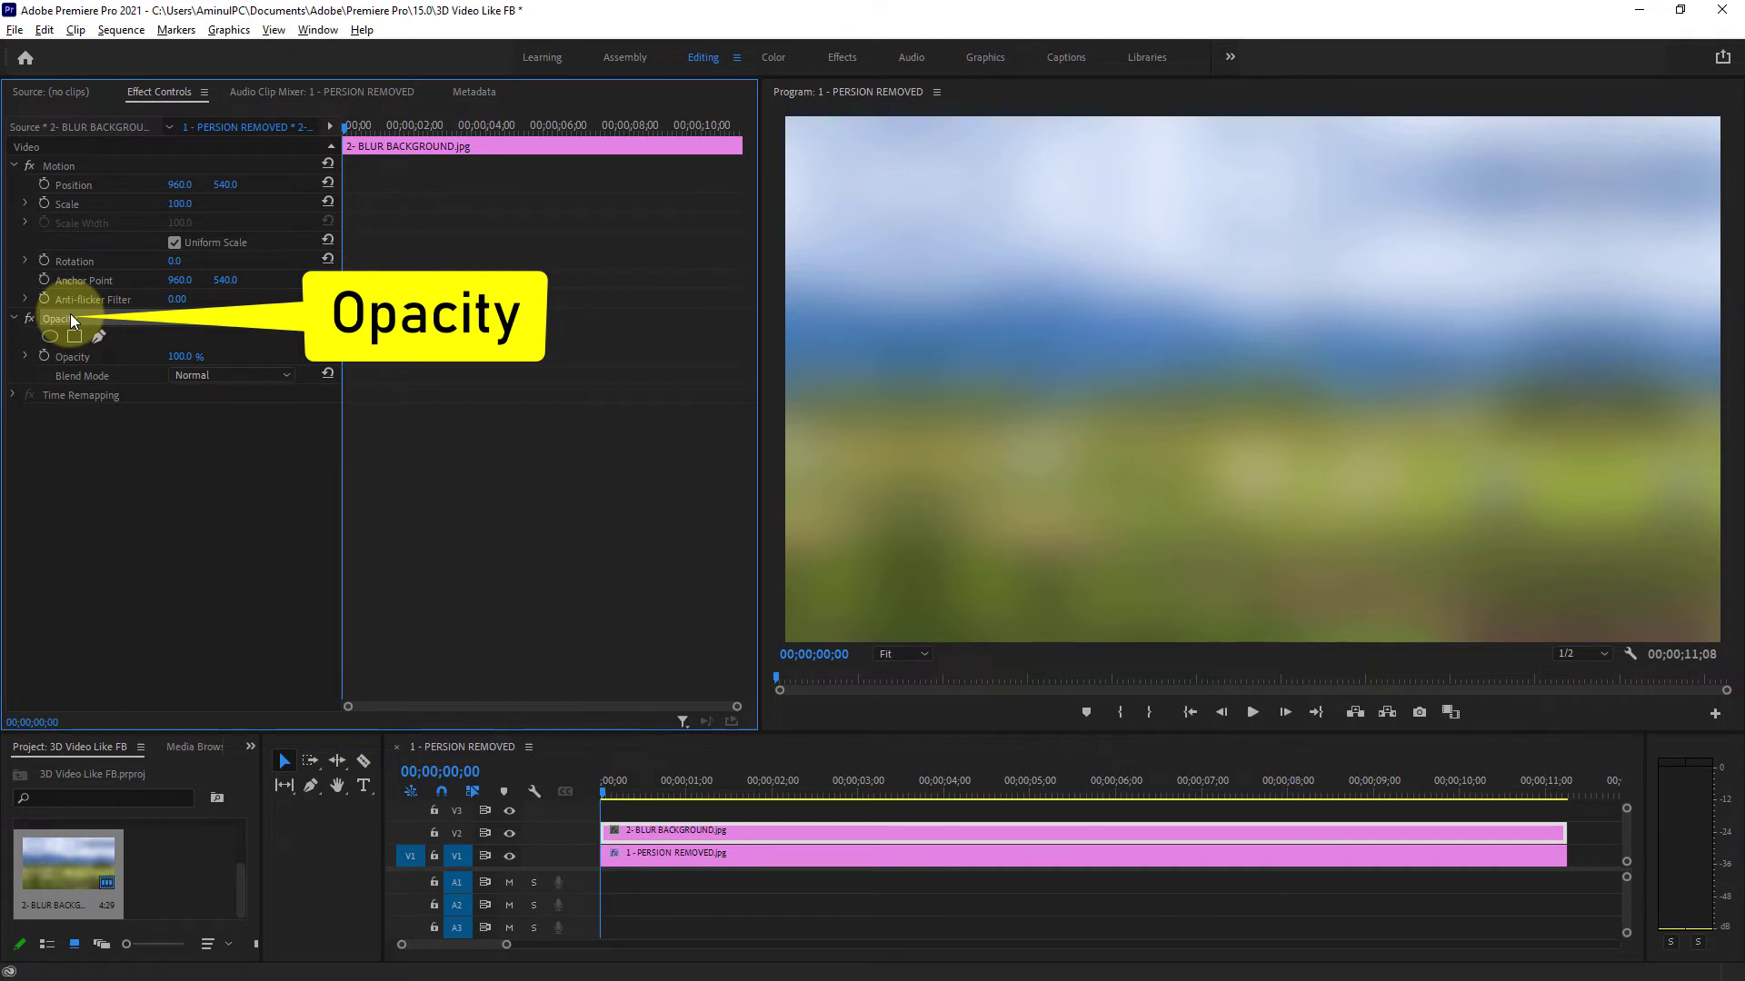
pyautogui.click(68, 358)
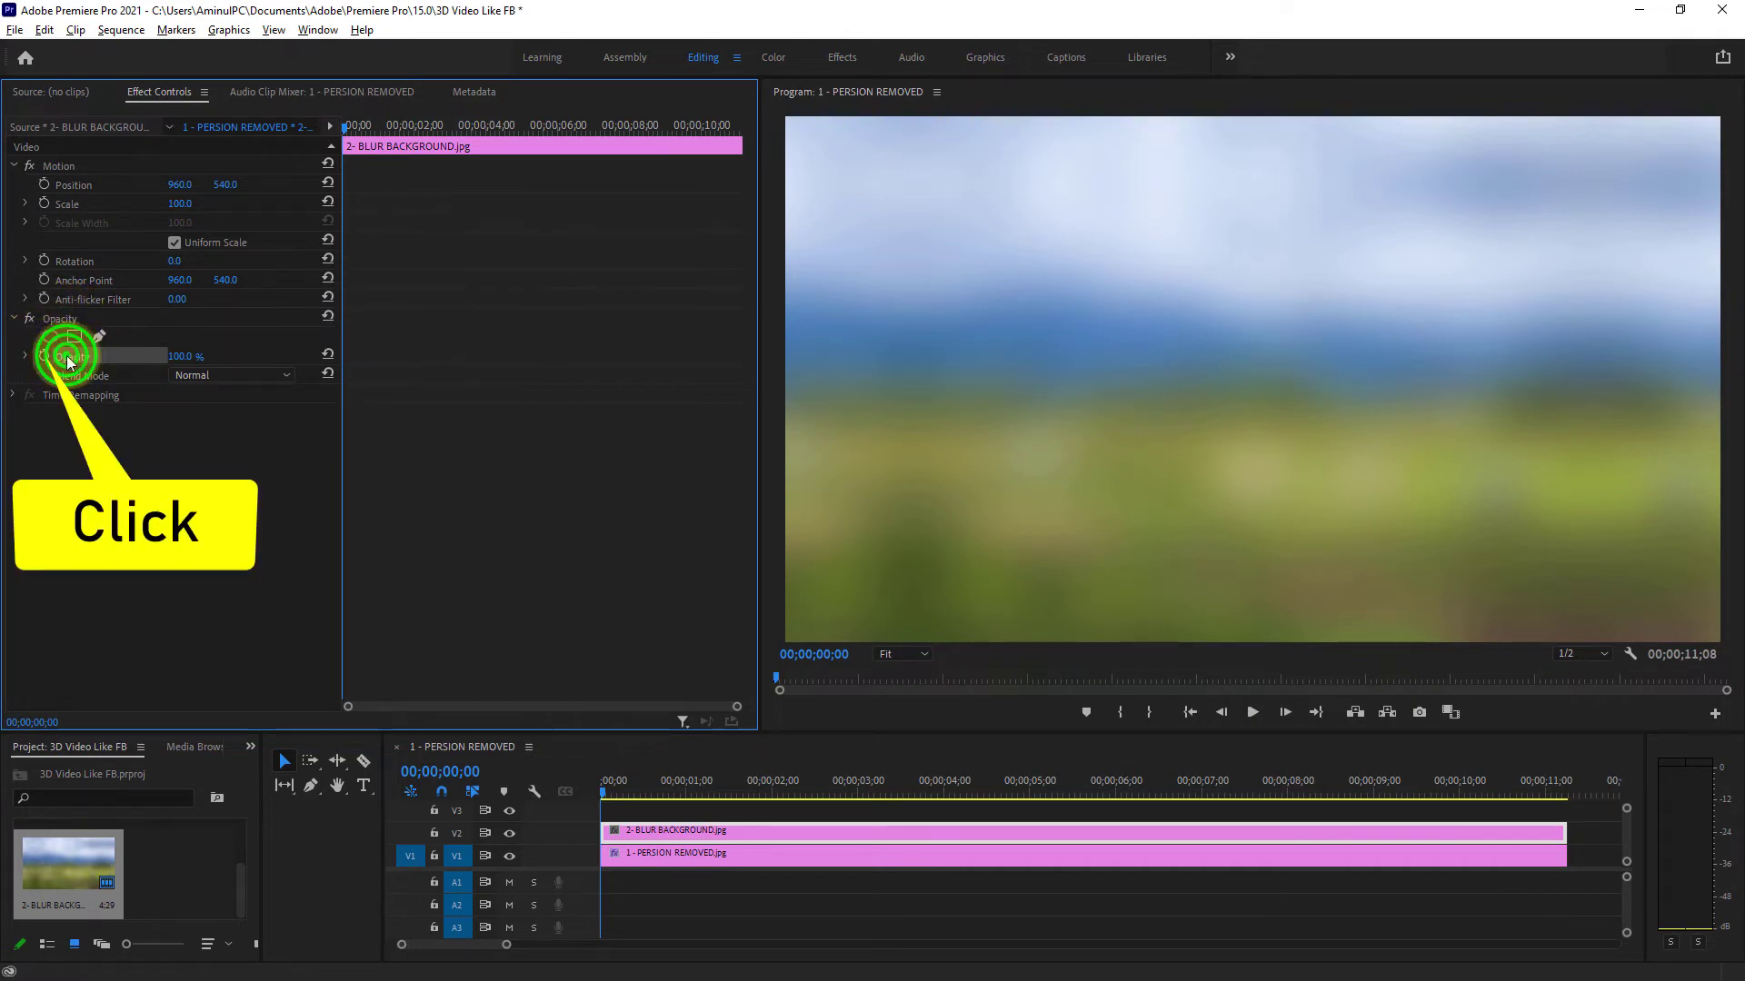
pyautogui.click(43, 357)
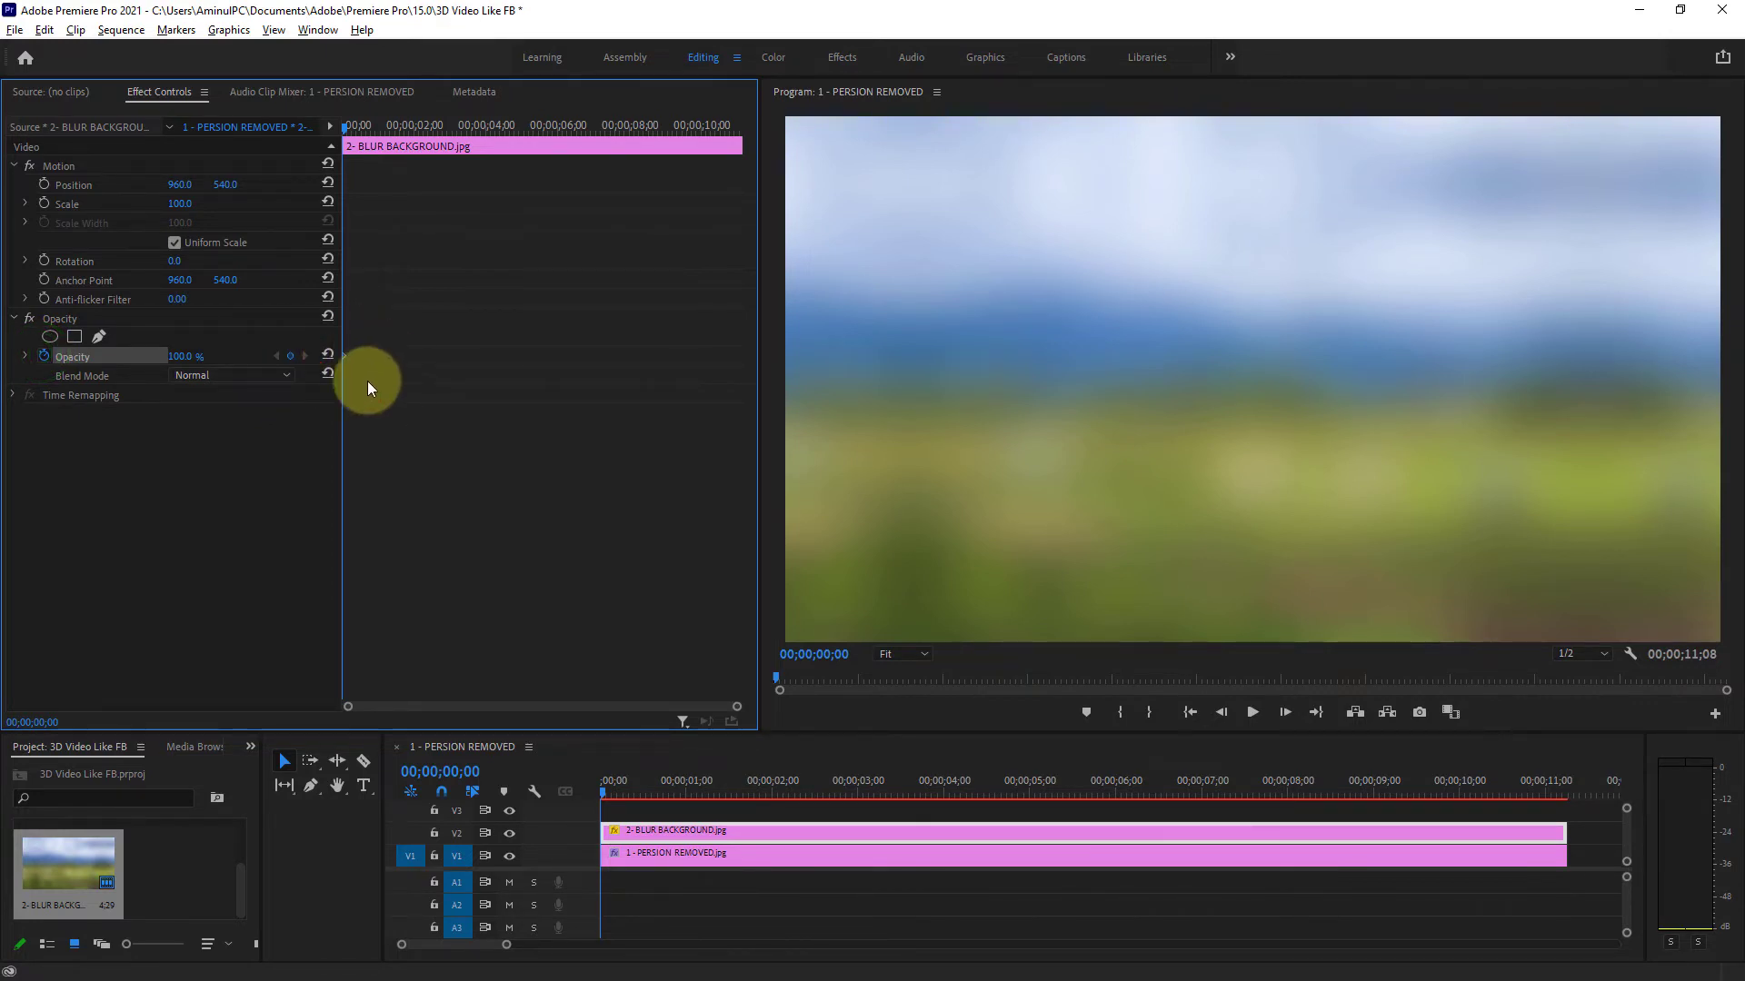
# Add an Opacity keyframe to the blurred background clip at 00;00;07;00 and set it to 0%
pyautogui.click(826, 653)
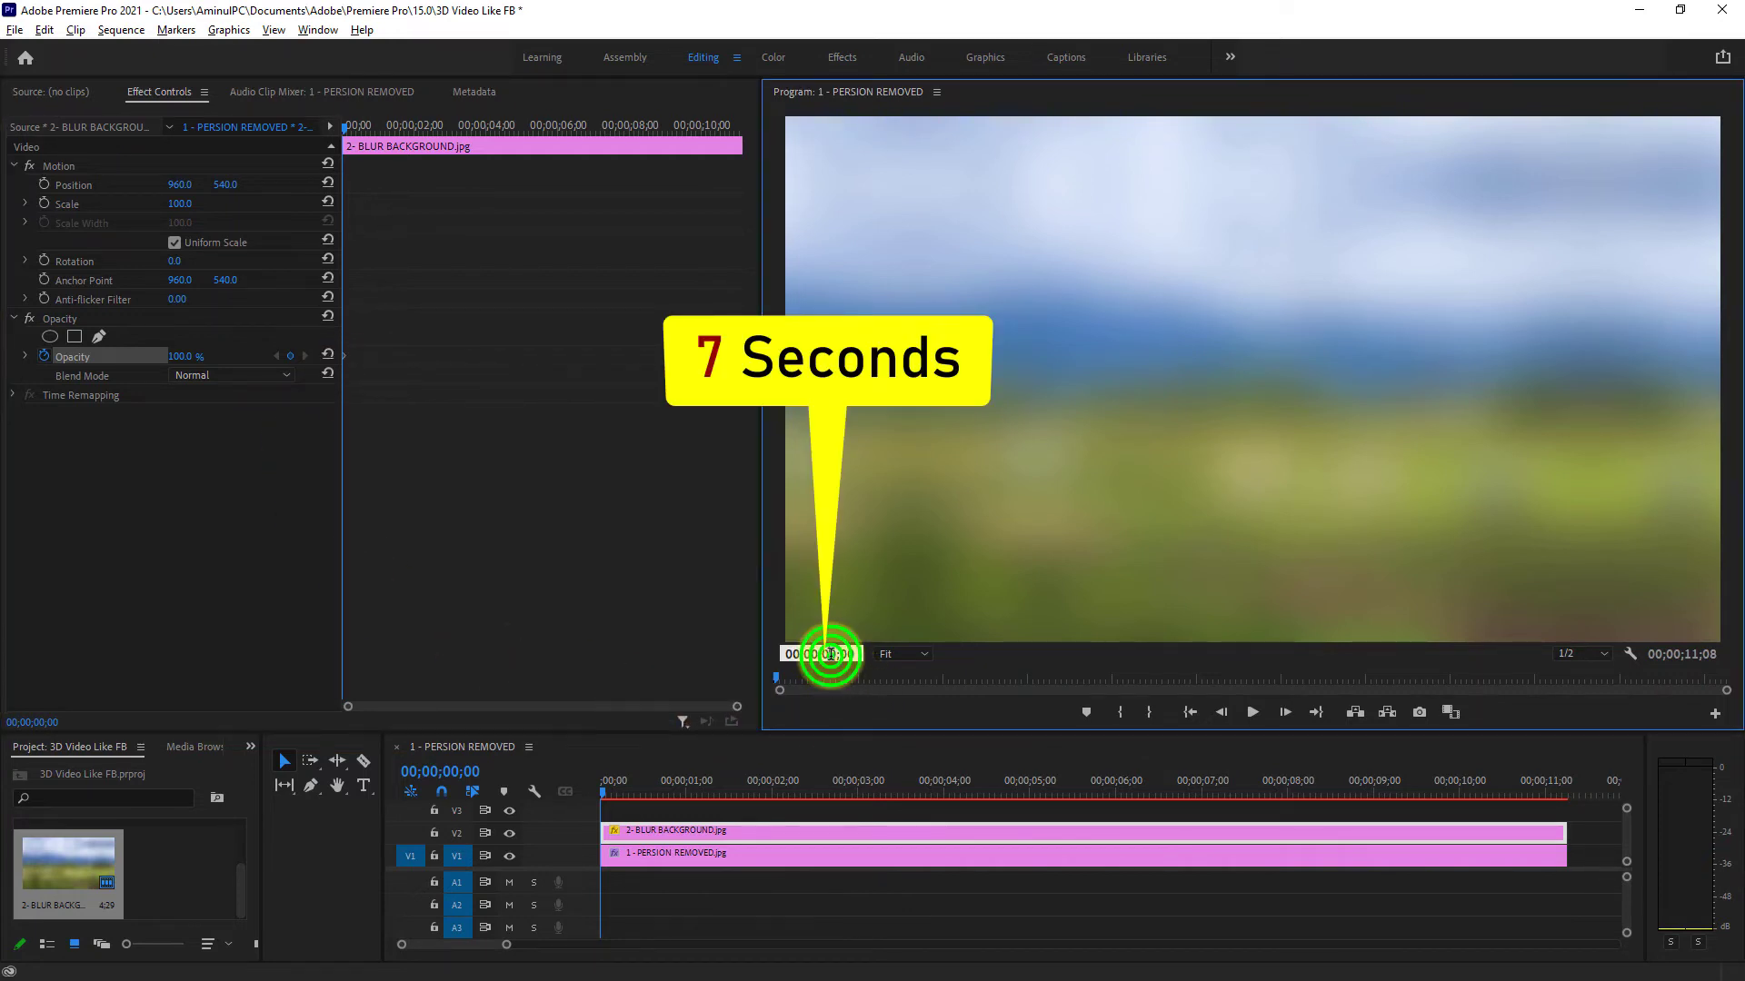
pyautogui.write('700')
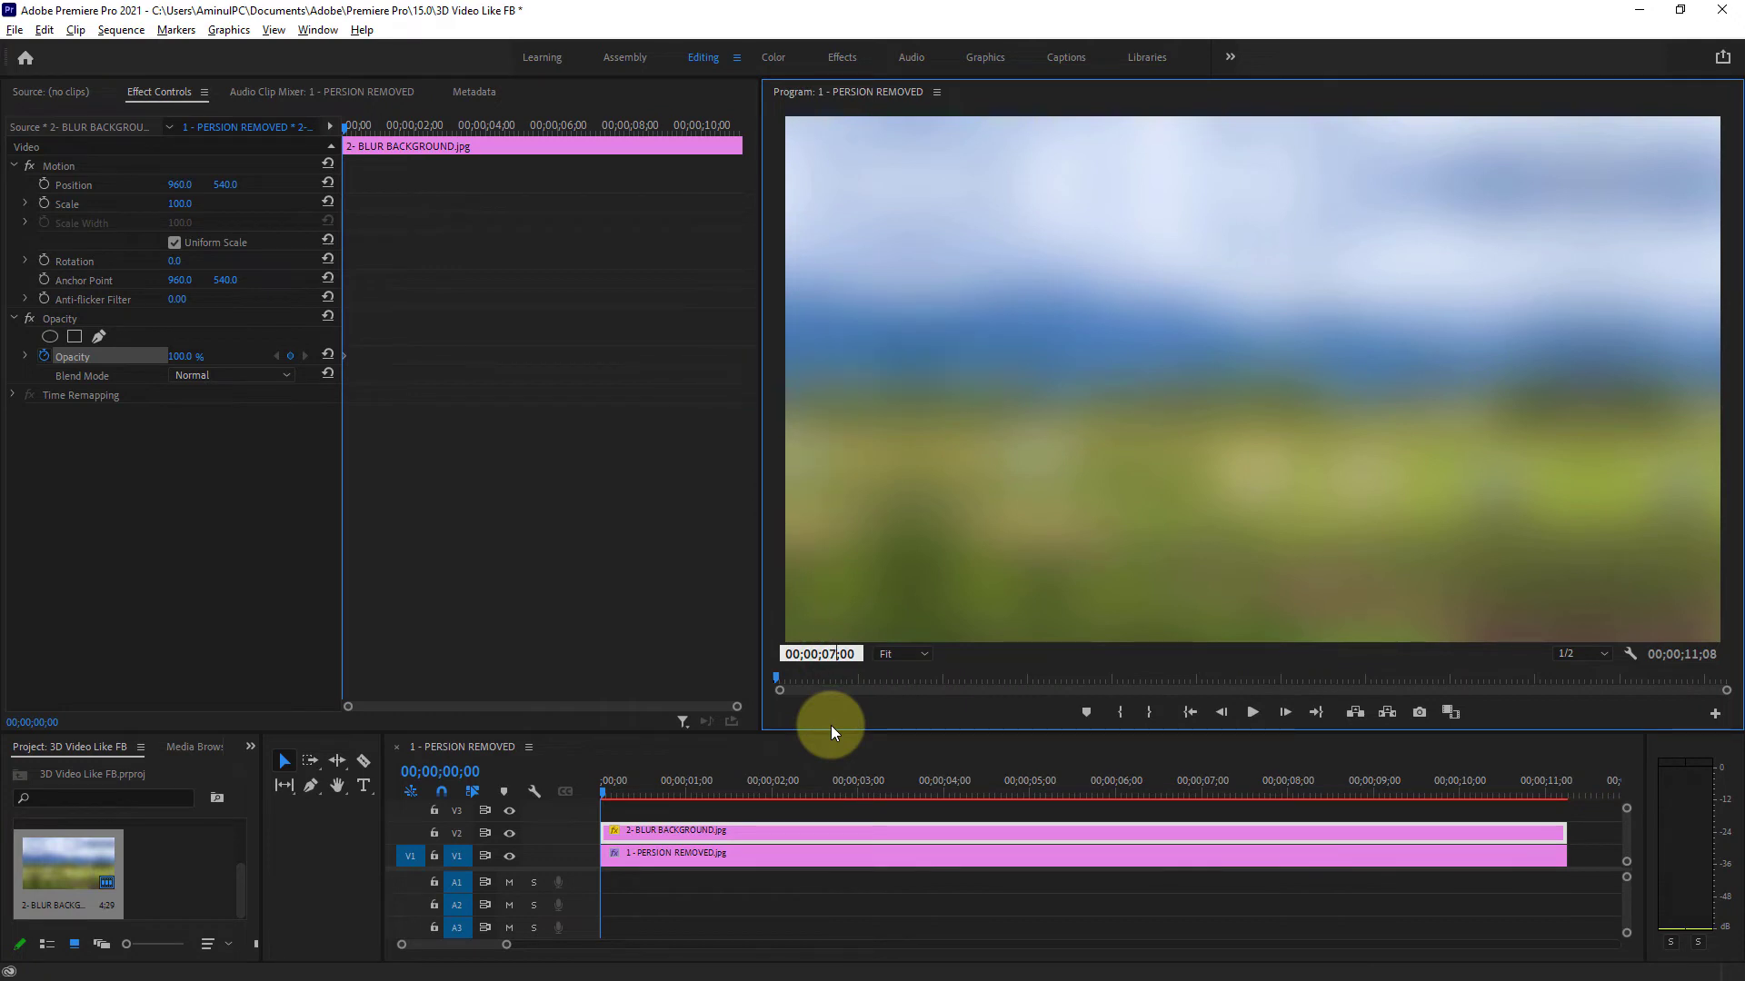
pyautogui.press('Return')
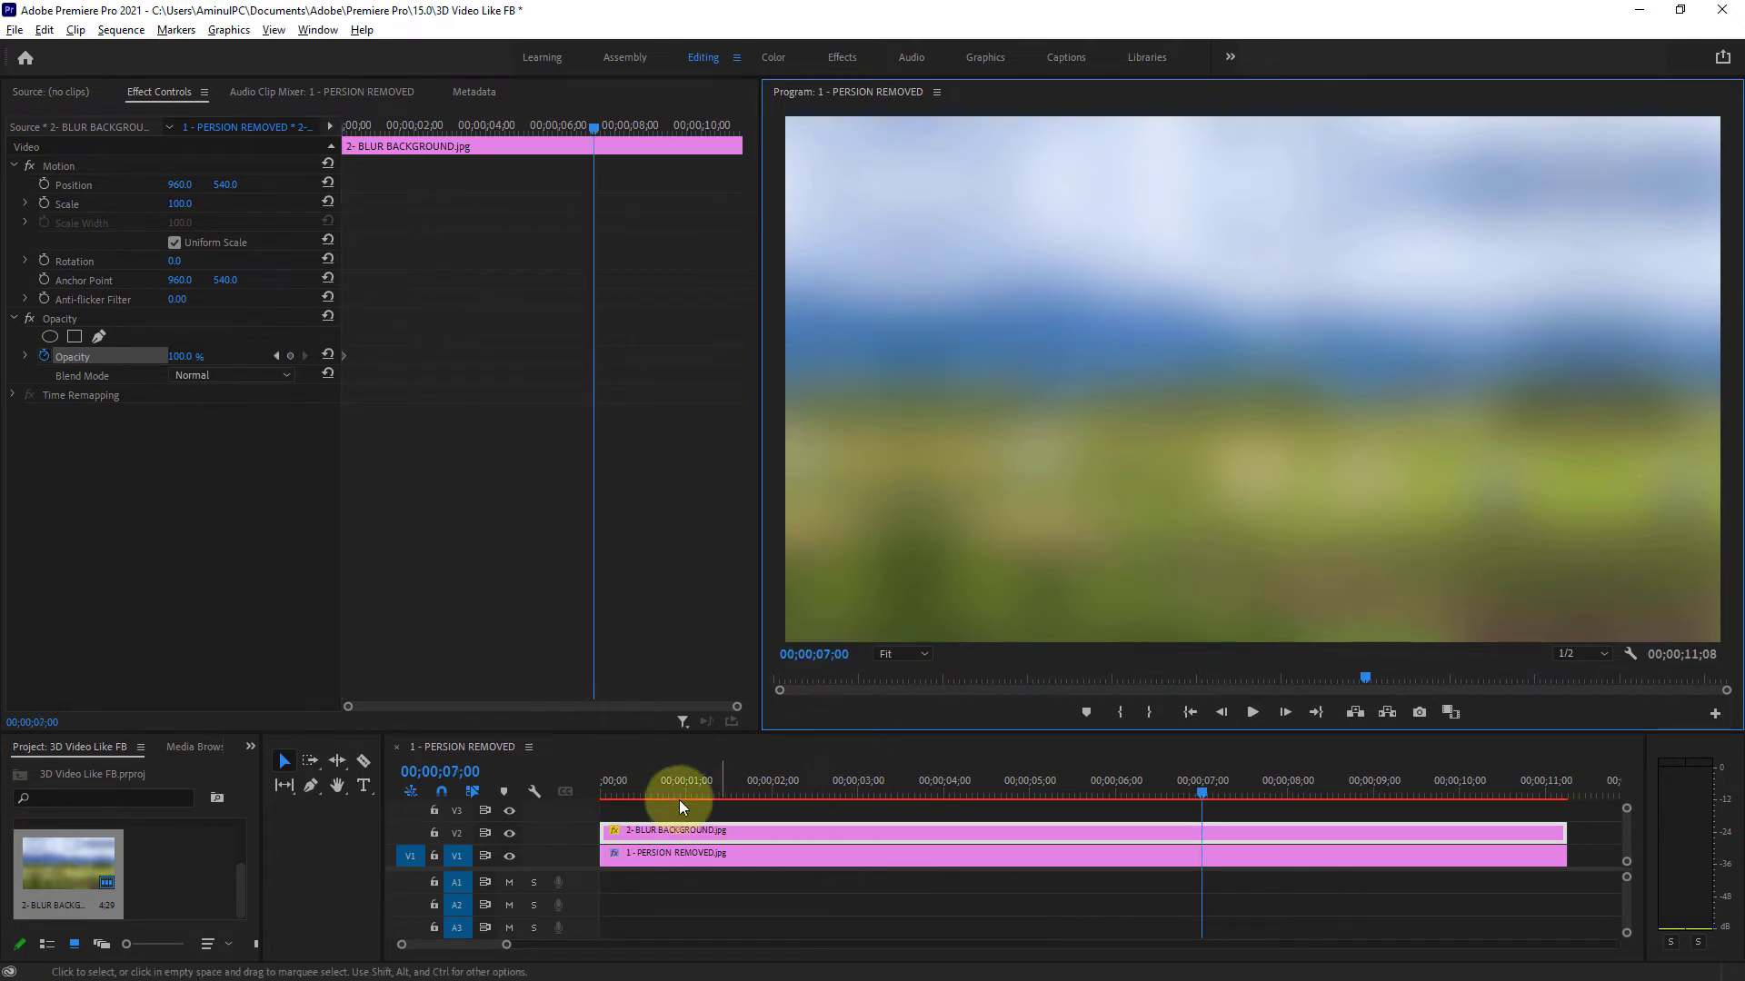
pyautogui.click(289, 357)
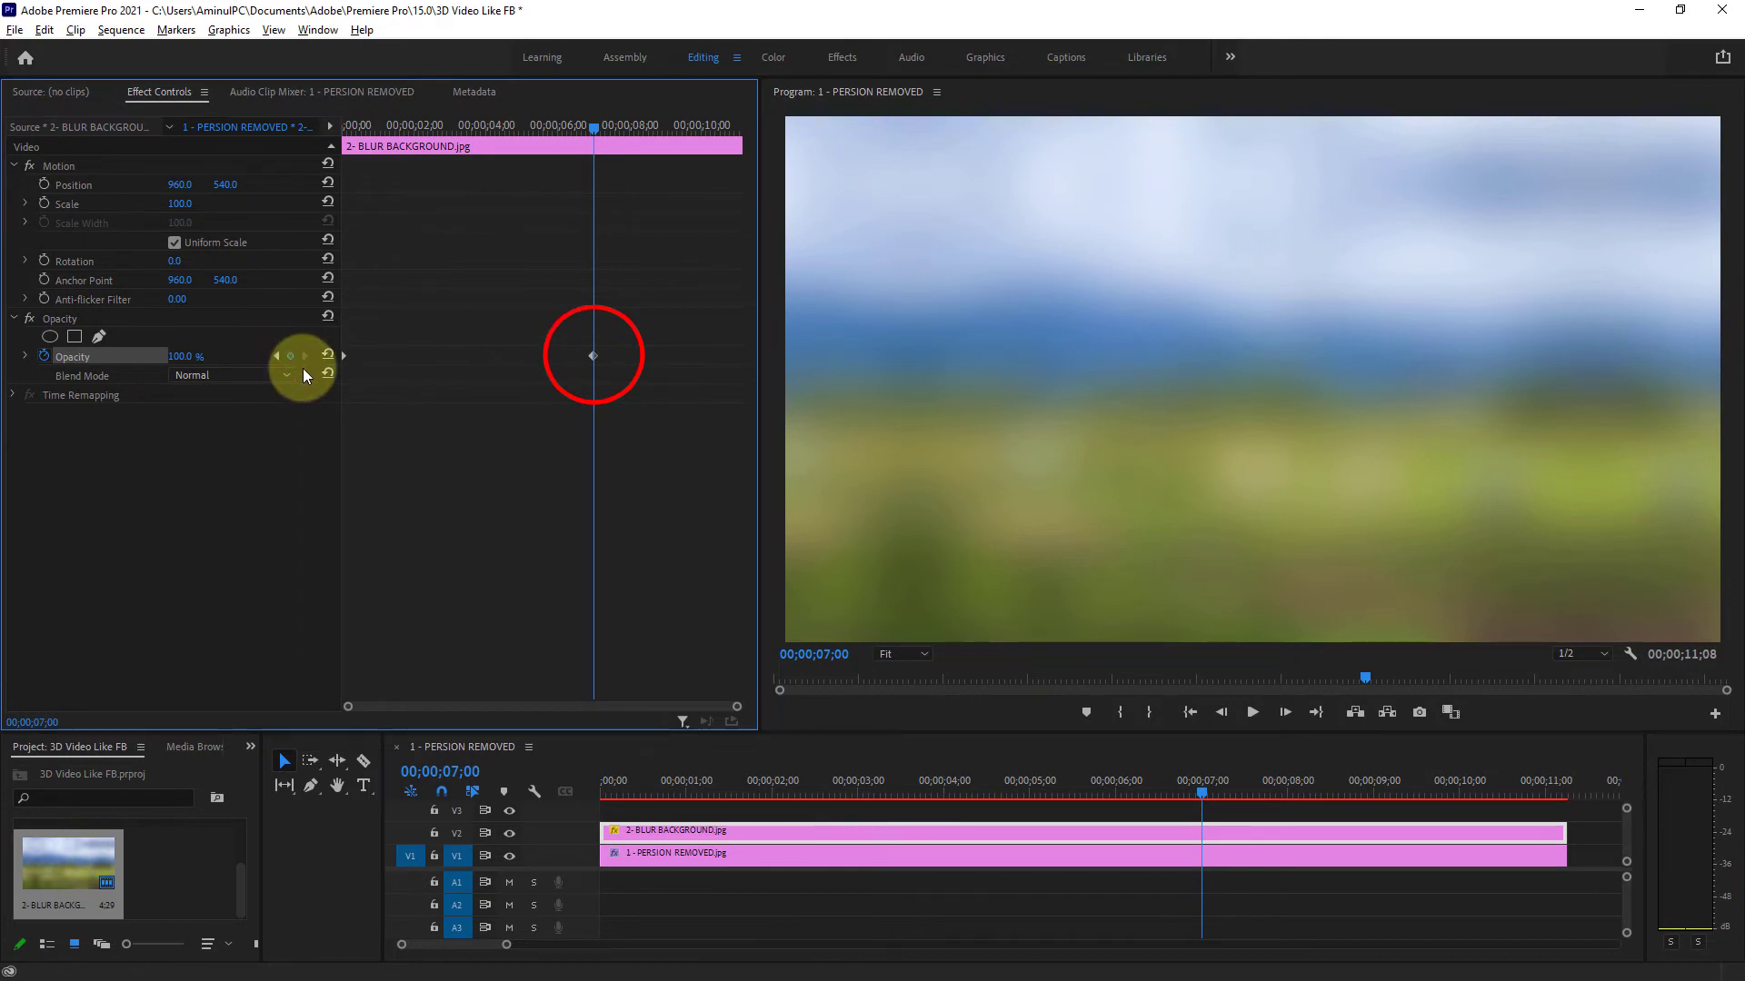
pyautogui.click(186, 356)
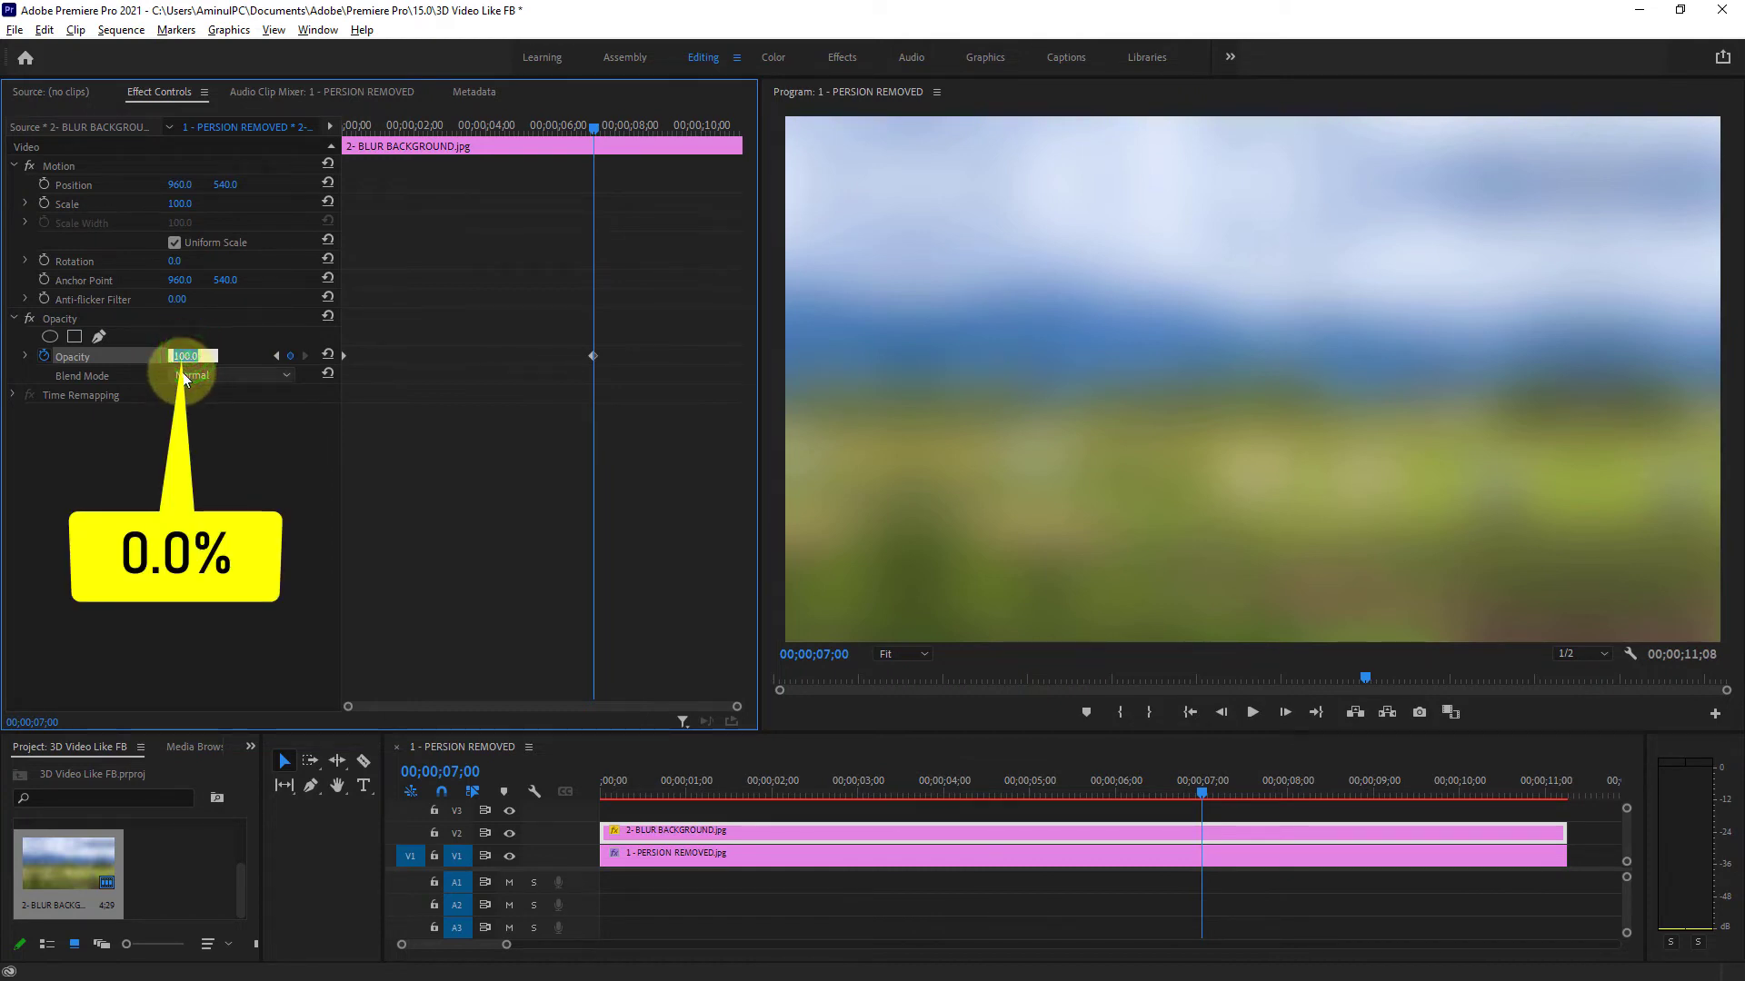
pyautogui.write('0')
pyautogui.press('Return')
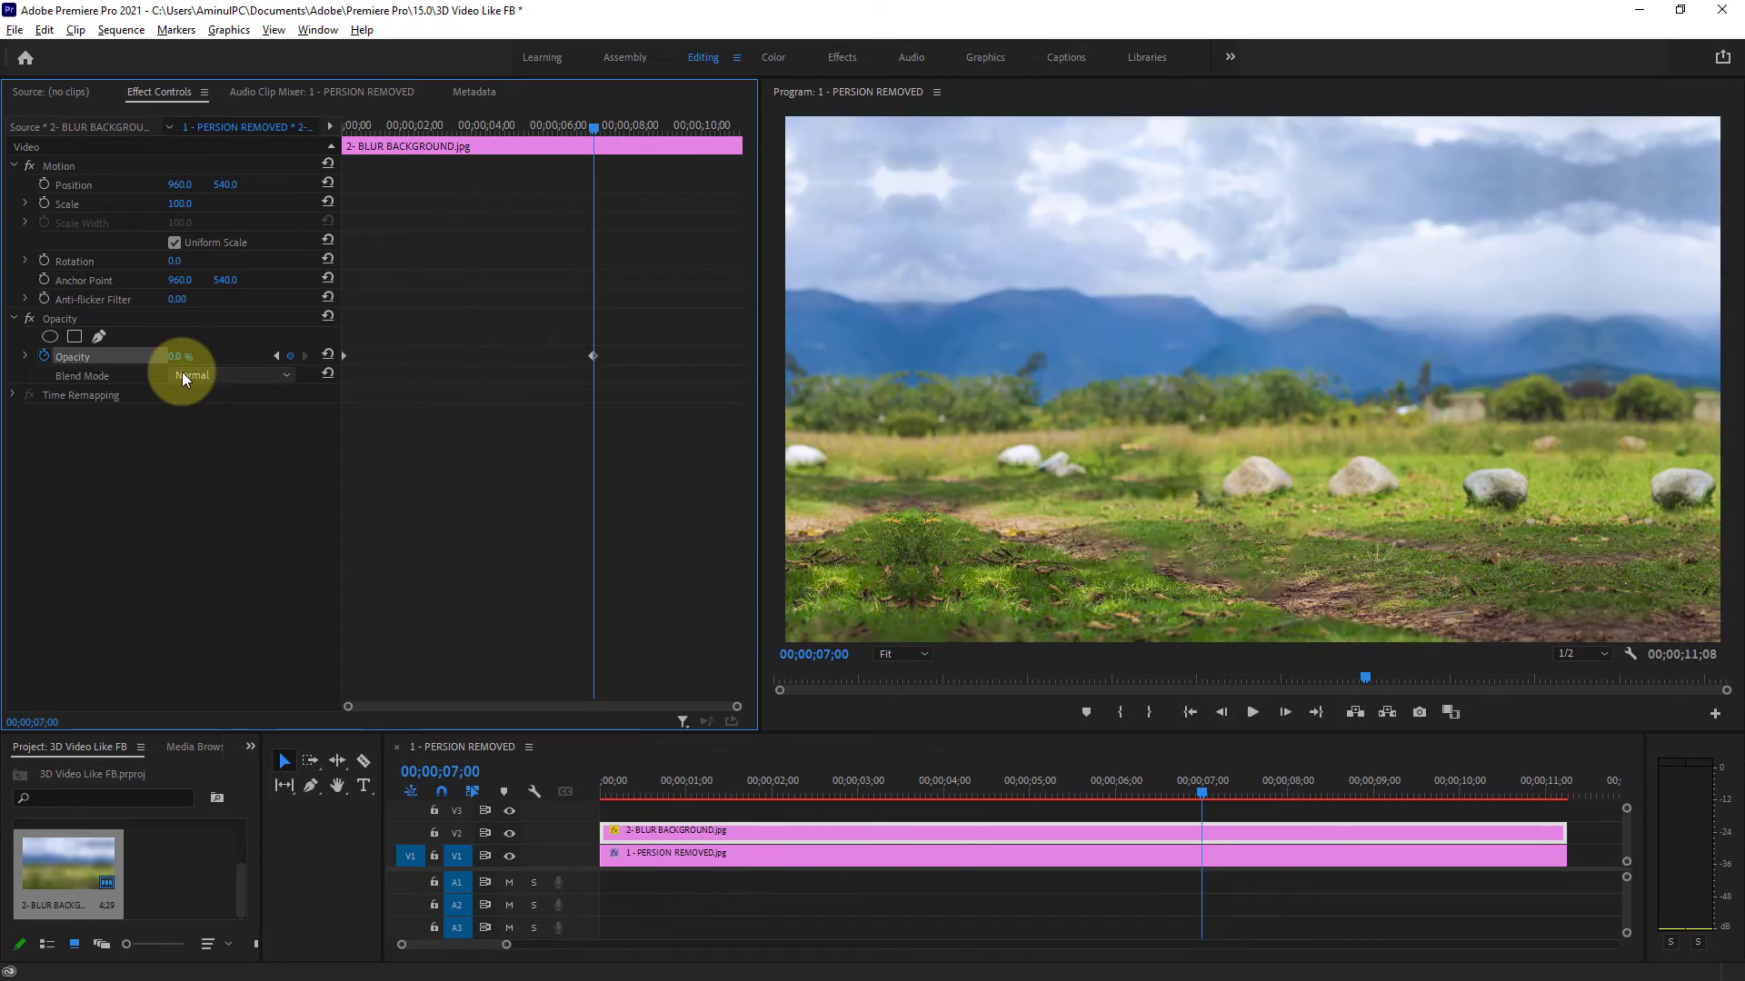
# Render the sequence and play it from 00;00;00;00 to check the blurred layer's fade-out
pyautogui.press('Return')
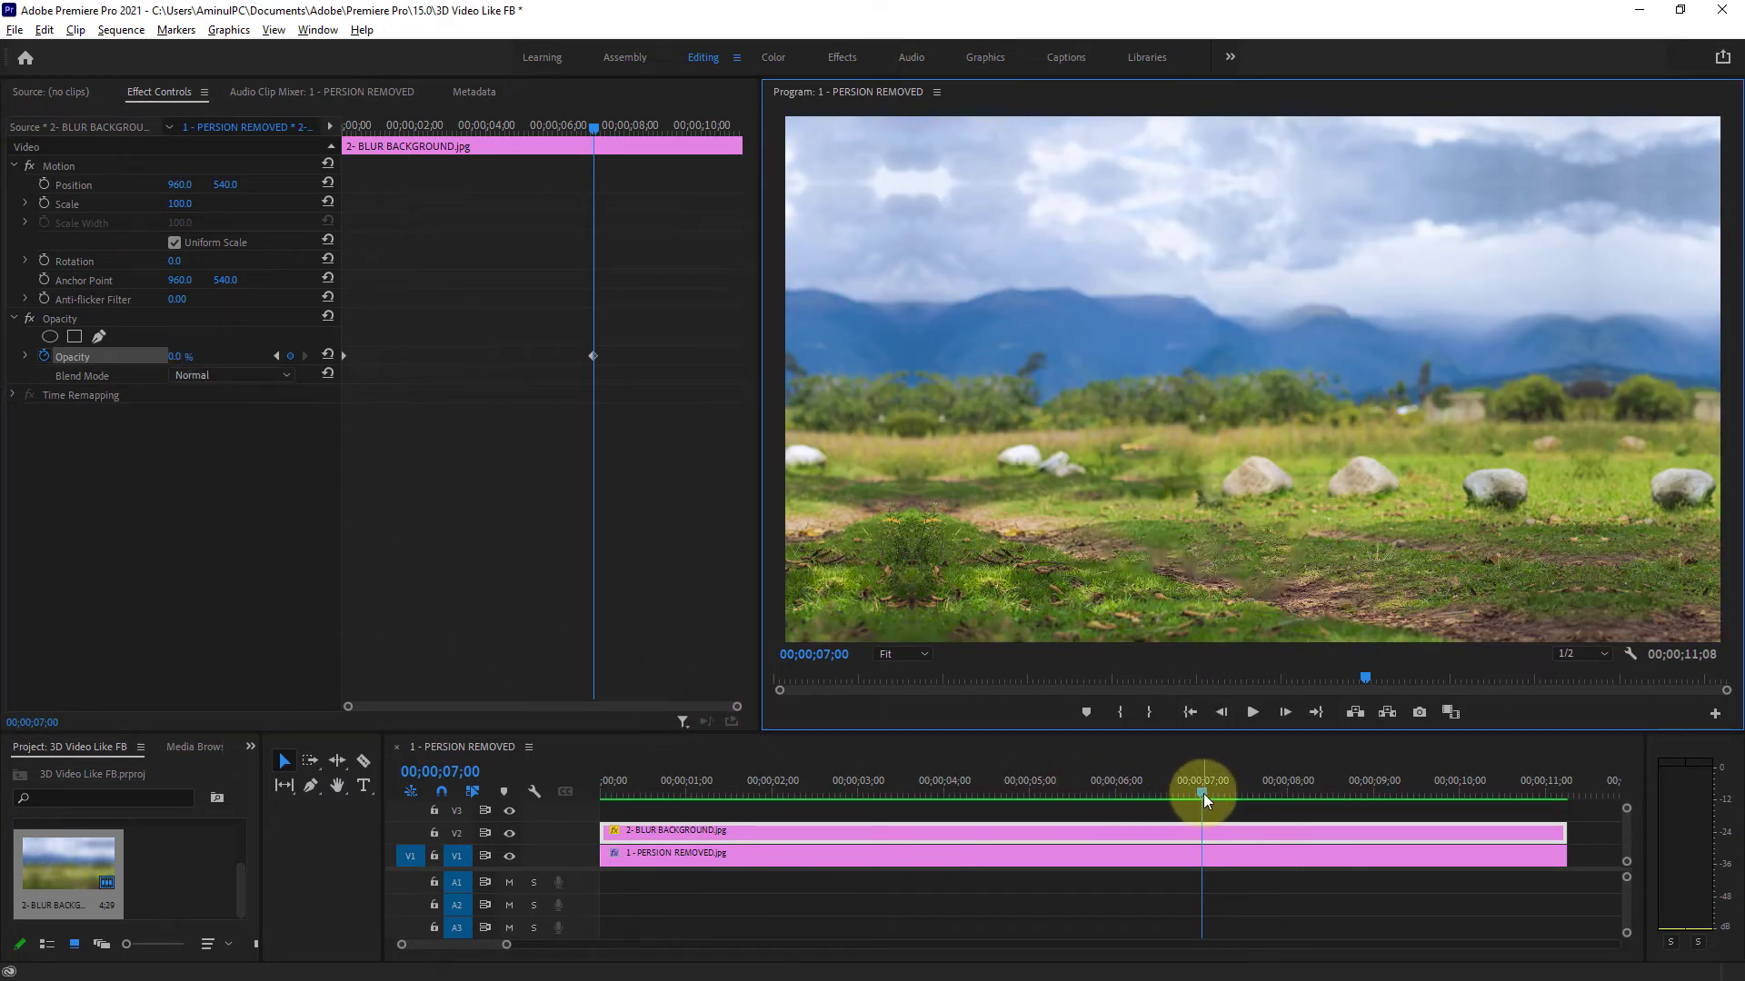
pyautogui.moveTo(1203, 793); pyautogui.dragTo(597, 789)
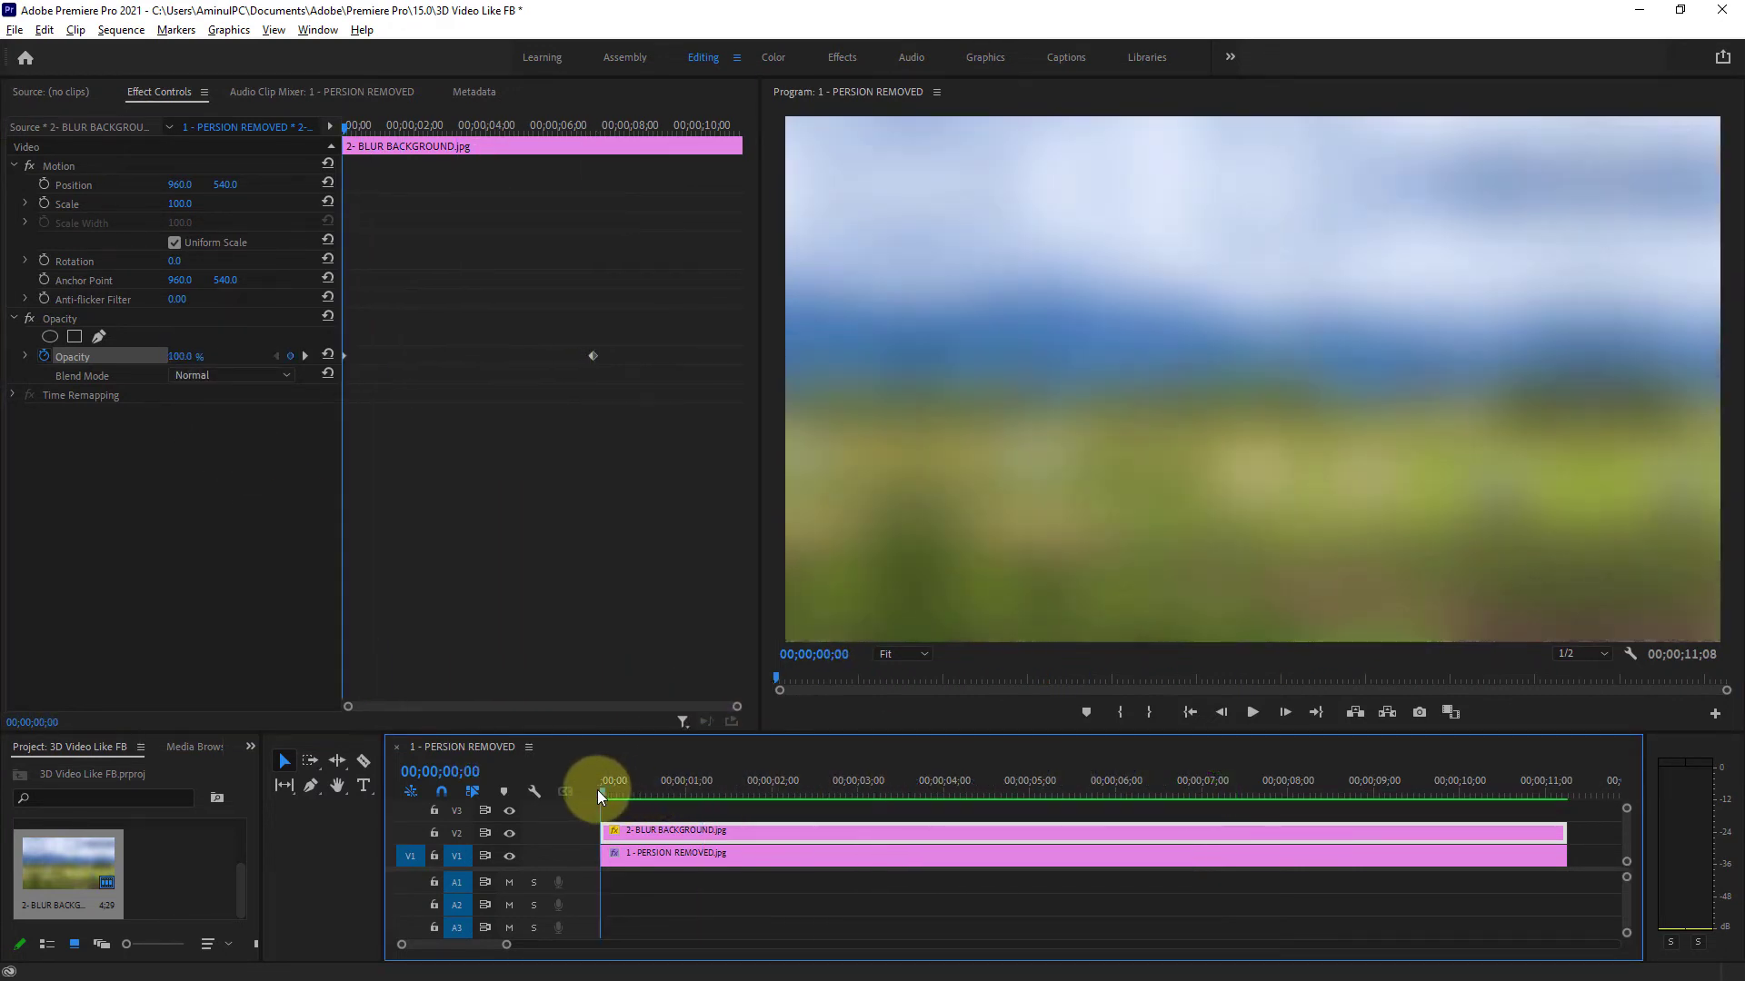
pyautogui.click(1253, 711)
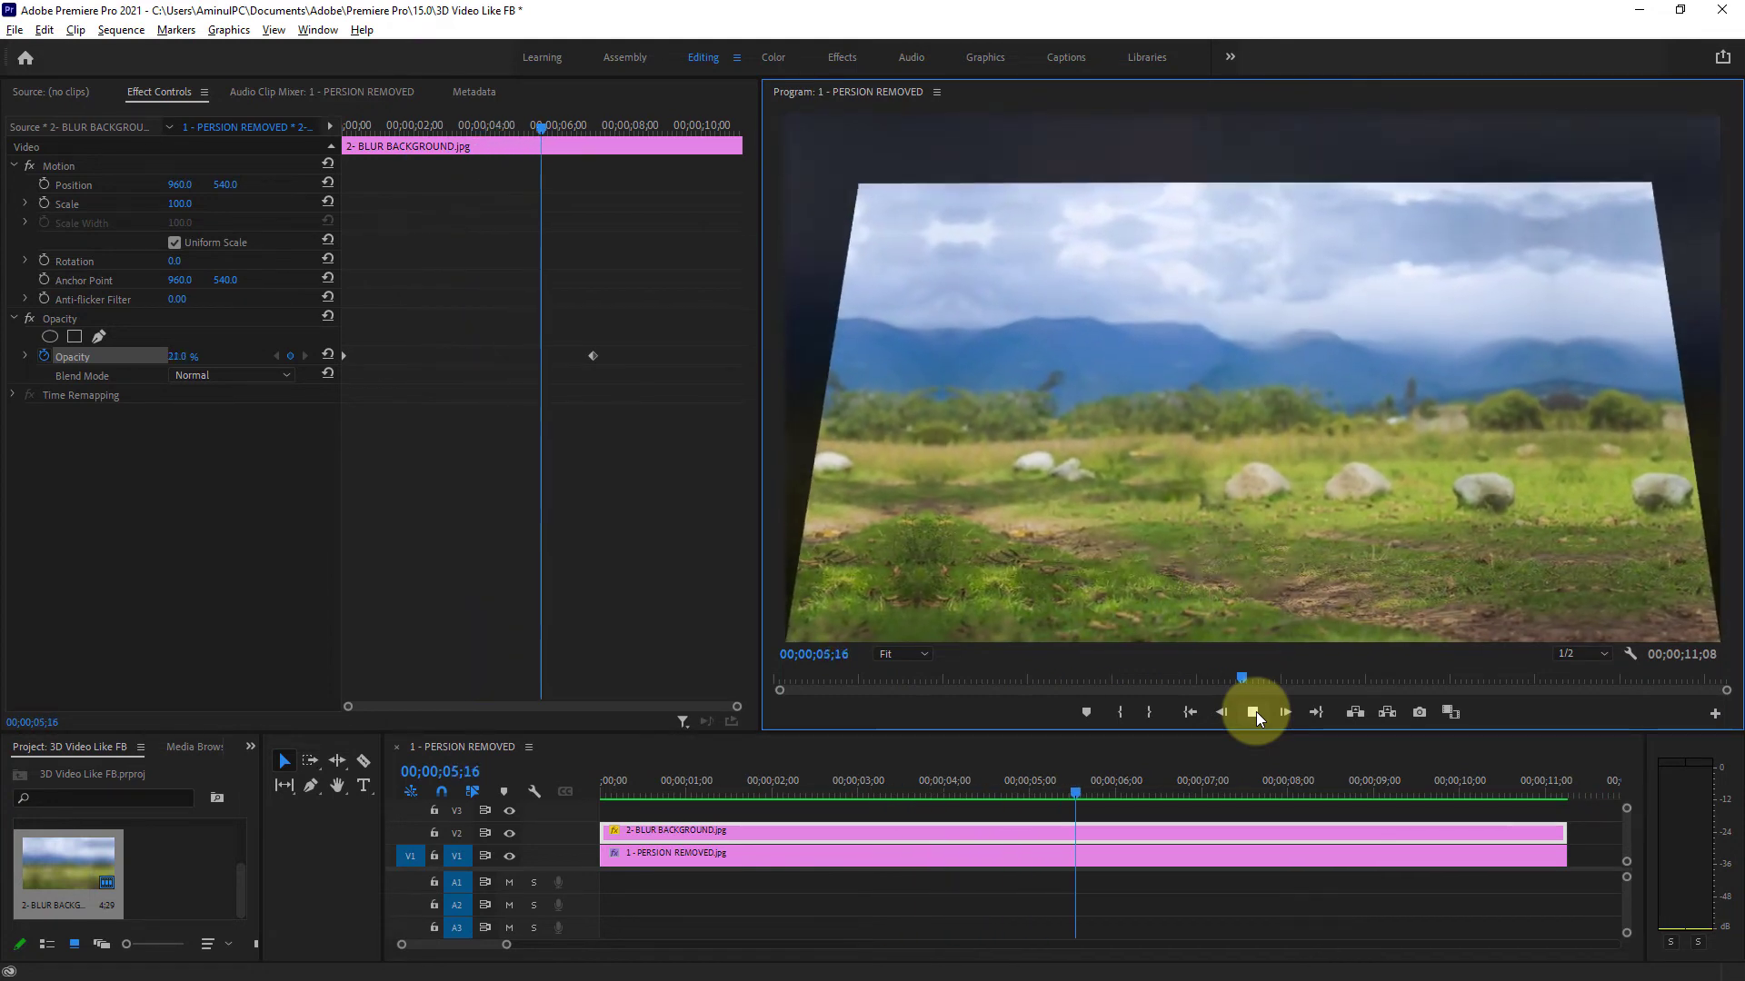
# Stop playback, then add 3- SUBJECT IMAGE -PNG Format from the 3D Video Like FB folder to track V3, extended to the other clips' end
pyautogui.click(1254, 712)
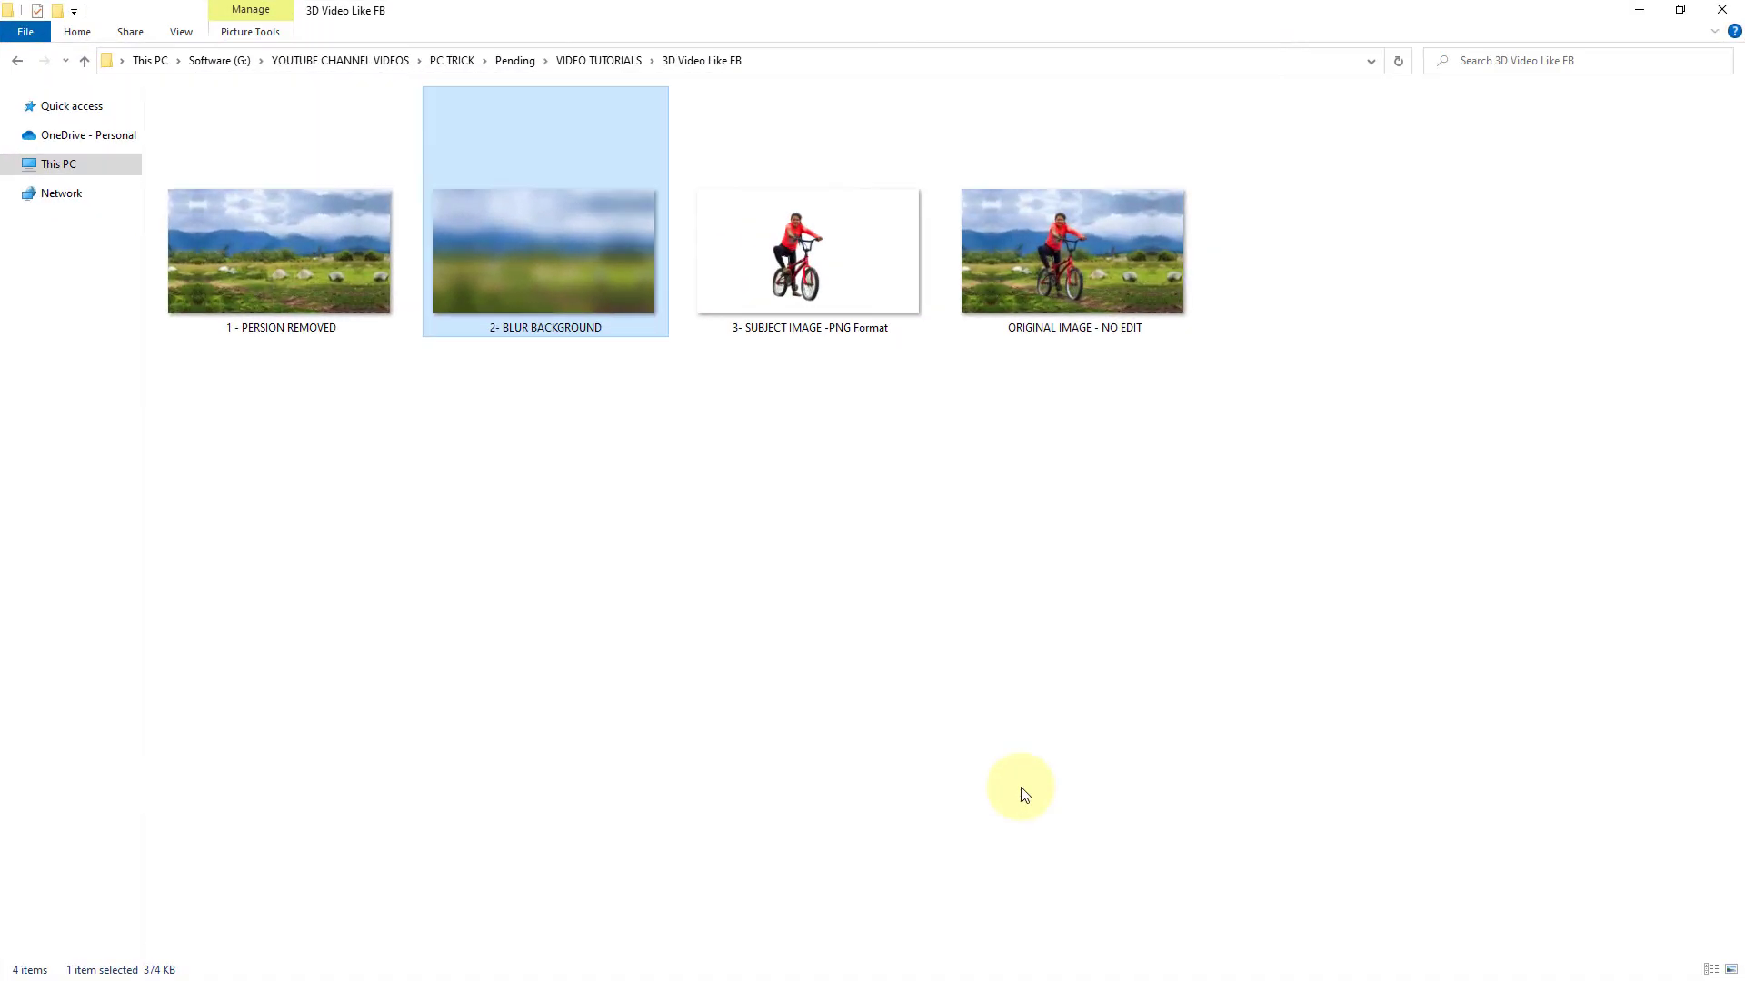
pyautogui.click(810, 265)
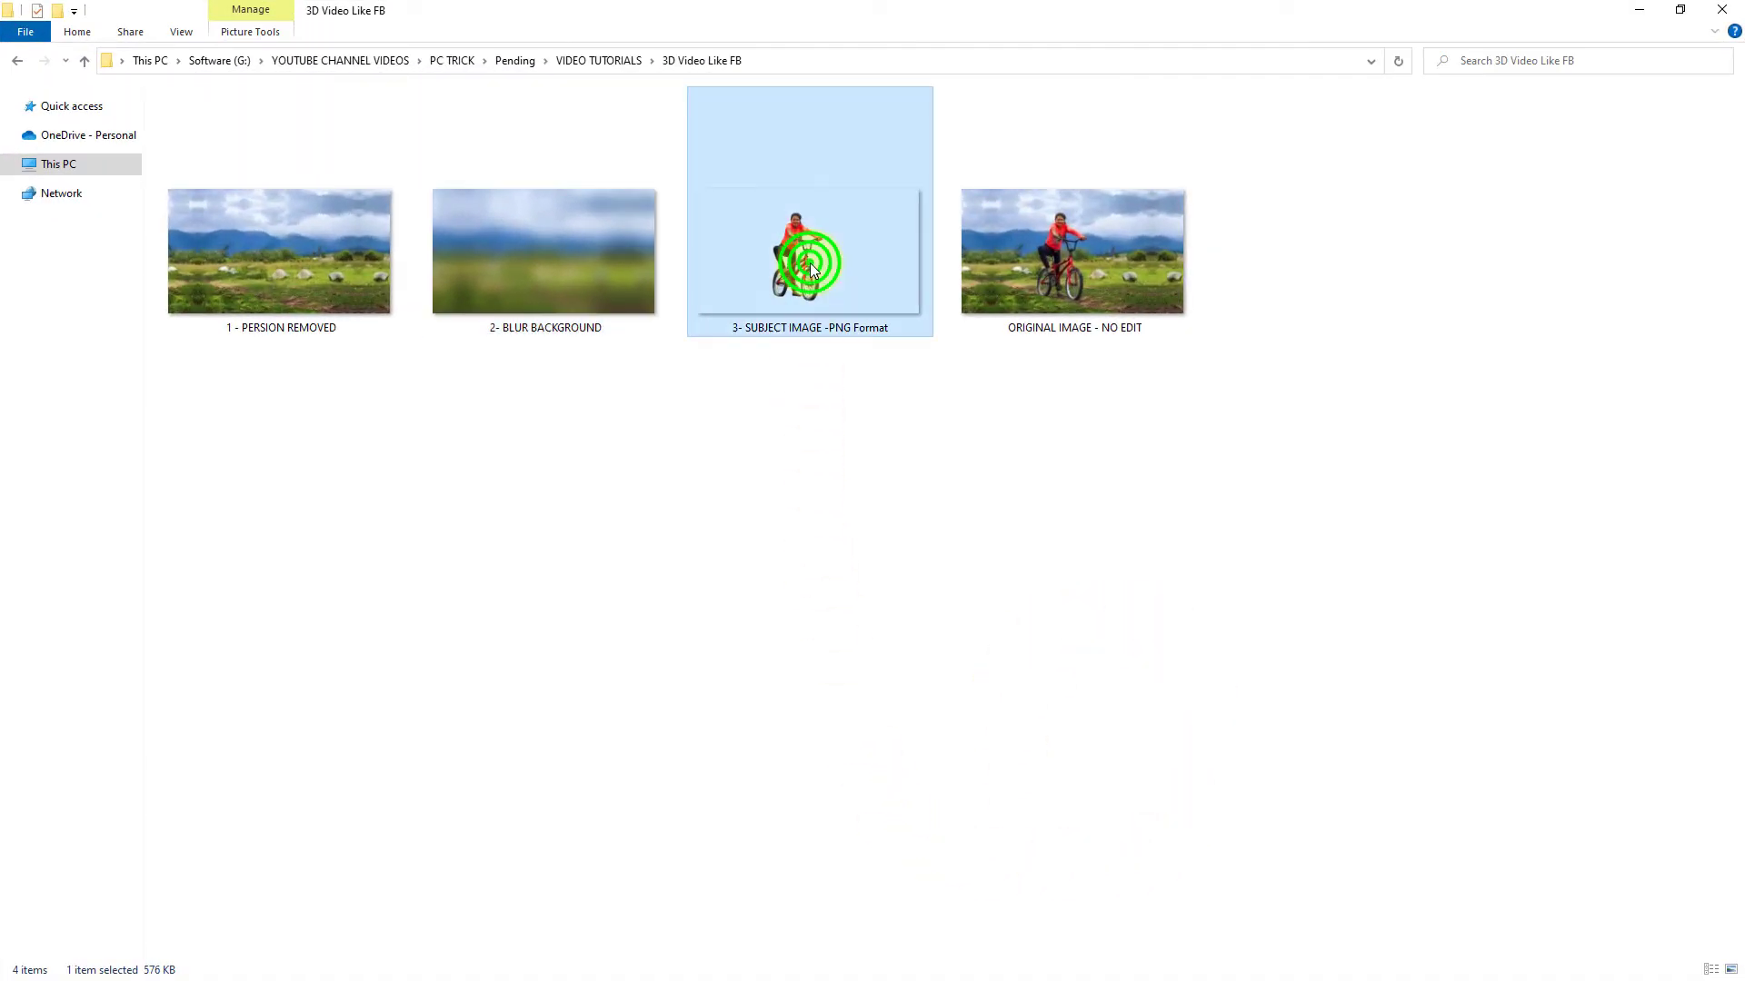
pyautogui.moveTo(782, 222); pyautogui.dragTo(724, 850)
pyautogui.moveTo(835, 849); pyautogui.dragTo(722, 858)
pyautogui.moveTo(1024, 849); pyautogui.dragTo(1564, 850)
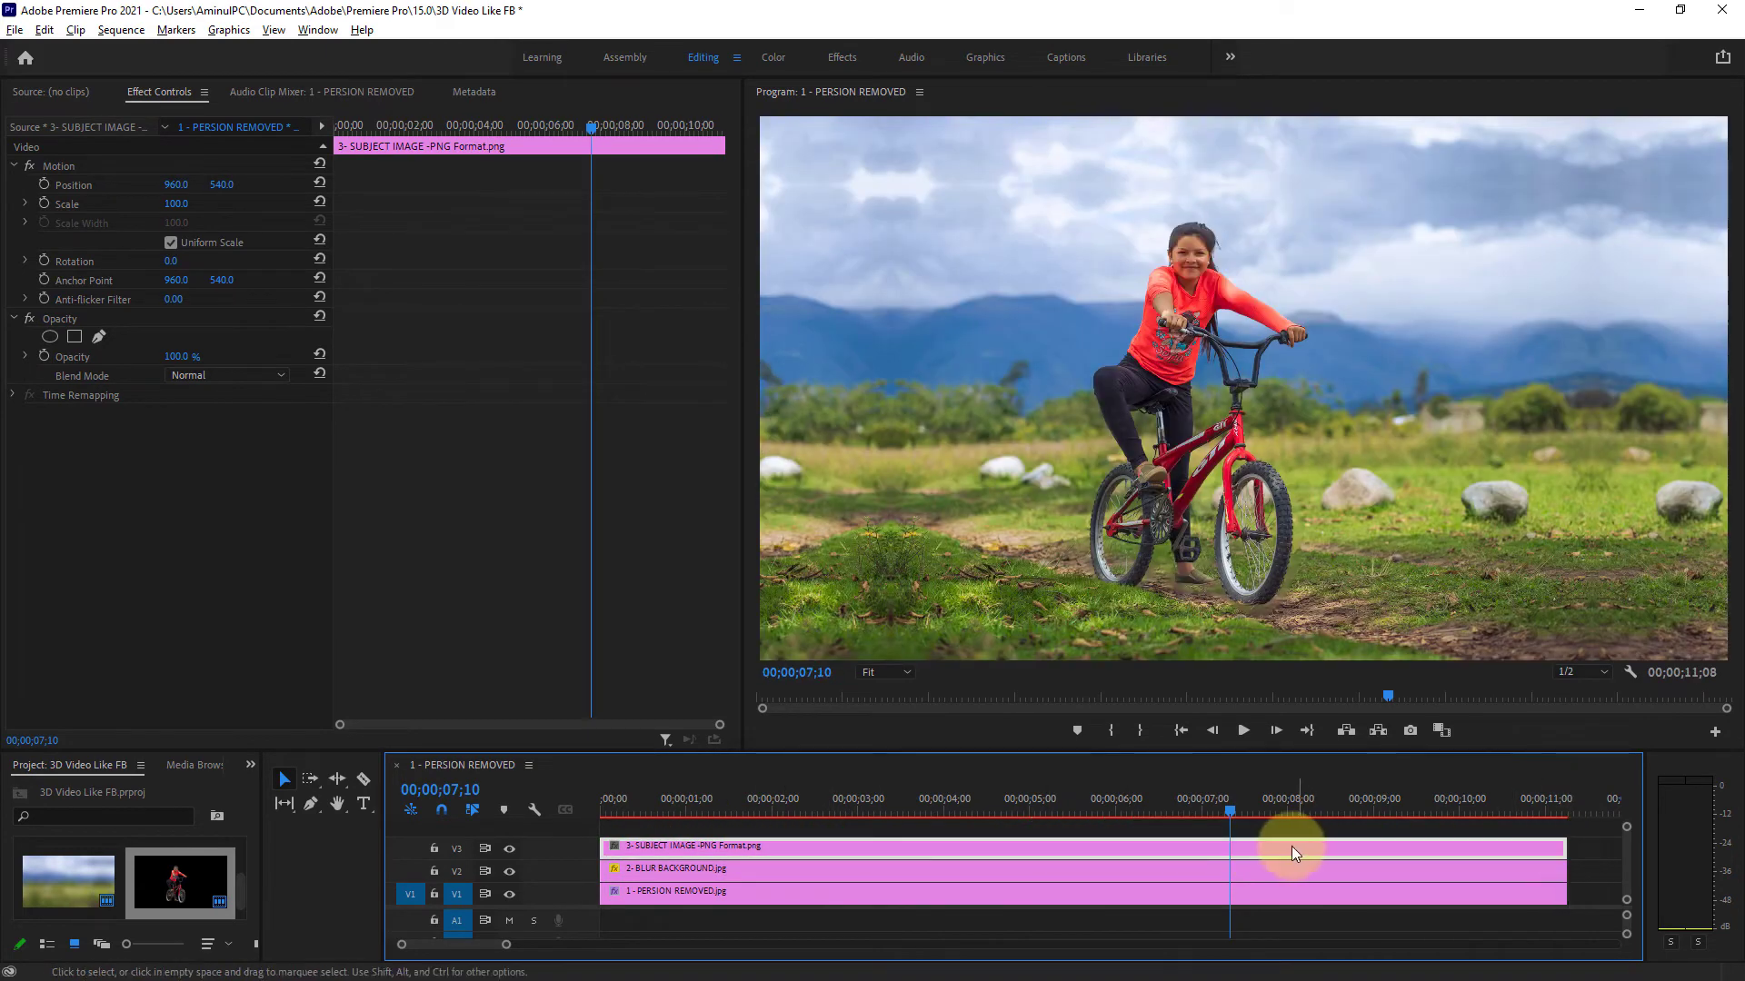
# Turn on Scale keyframing for the 3- SUBJECT IMAGE clip at 00;00;00;00 and set its scale to 150
pyautogui.click(1228, 809)
pyautogui.moveTo(1226, 811); pyautogui.dragTo(592, 812)
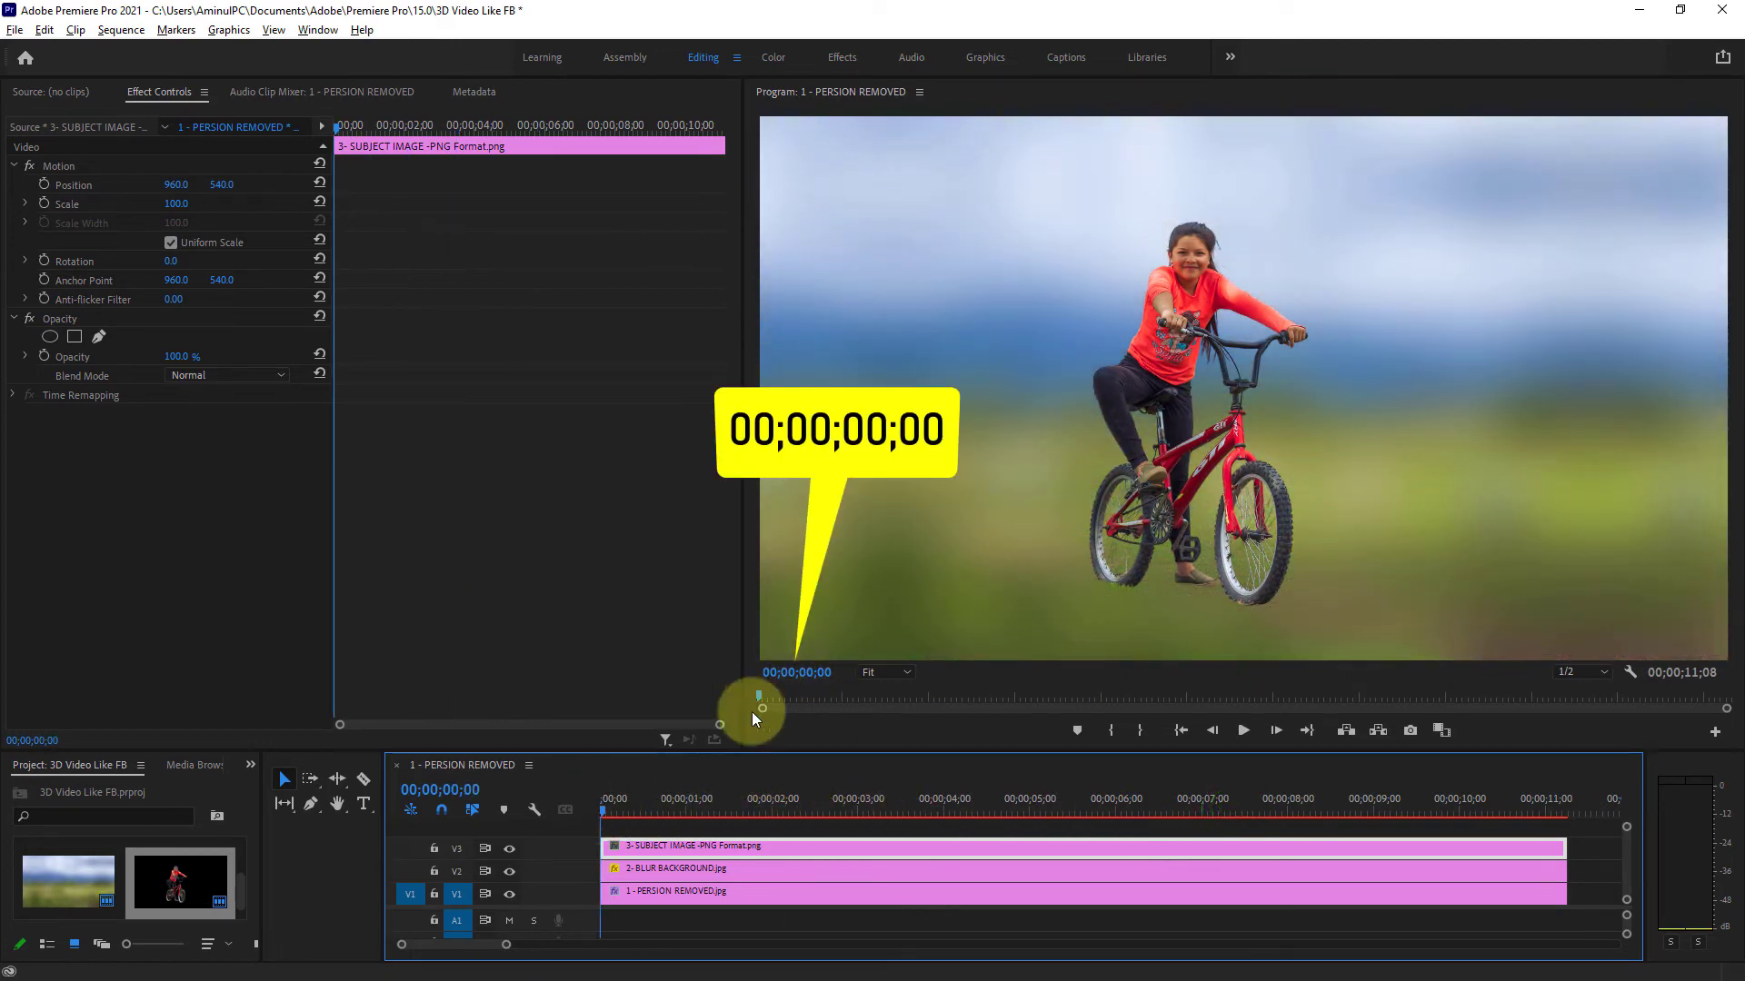
pyautogui.click(708, 846)
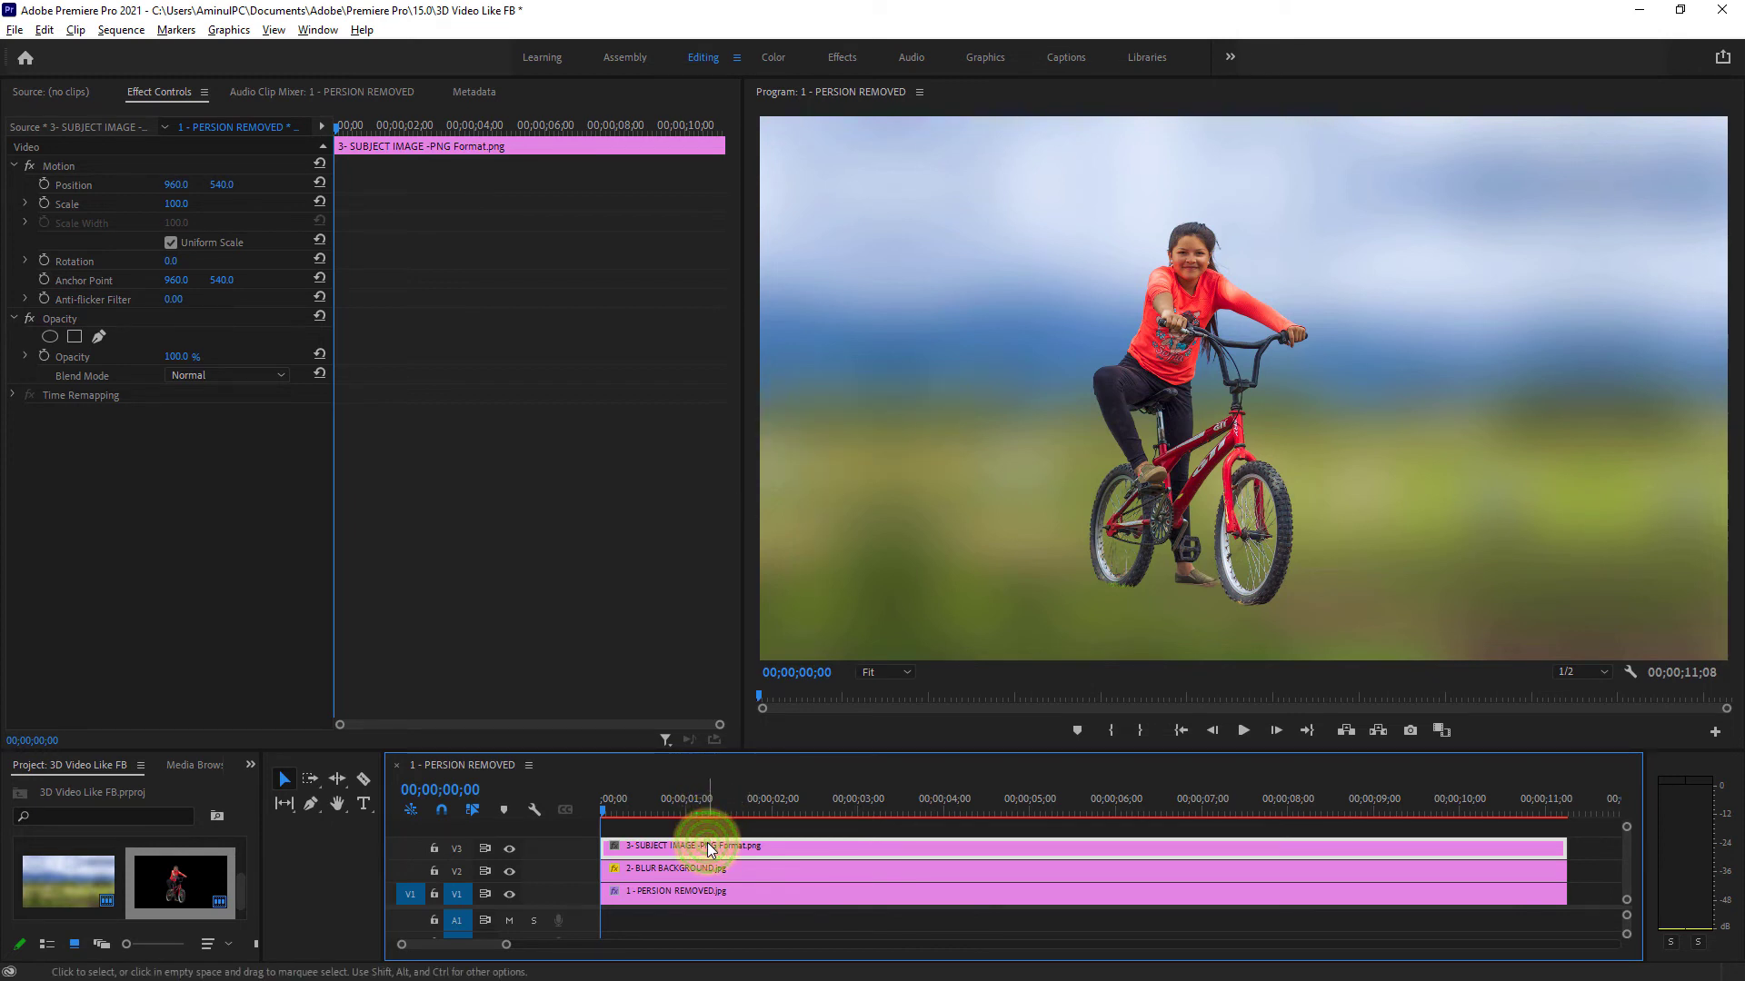
pyautogui.click(47, 201)
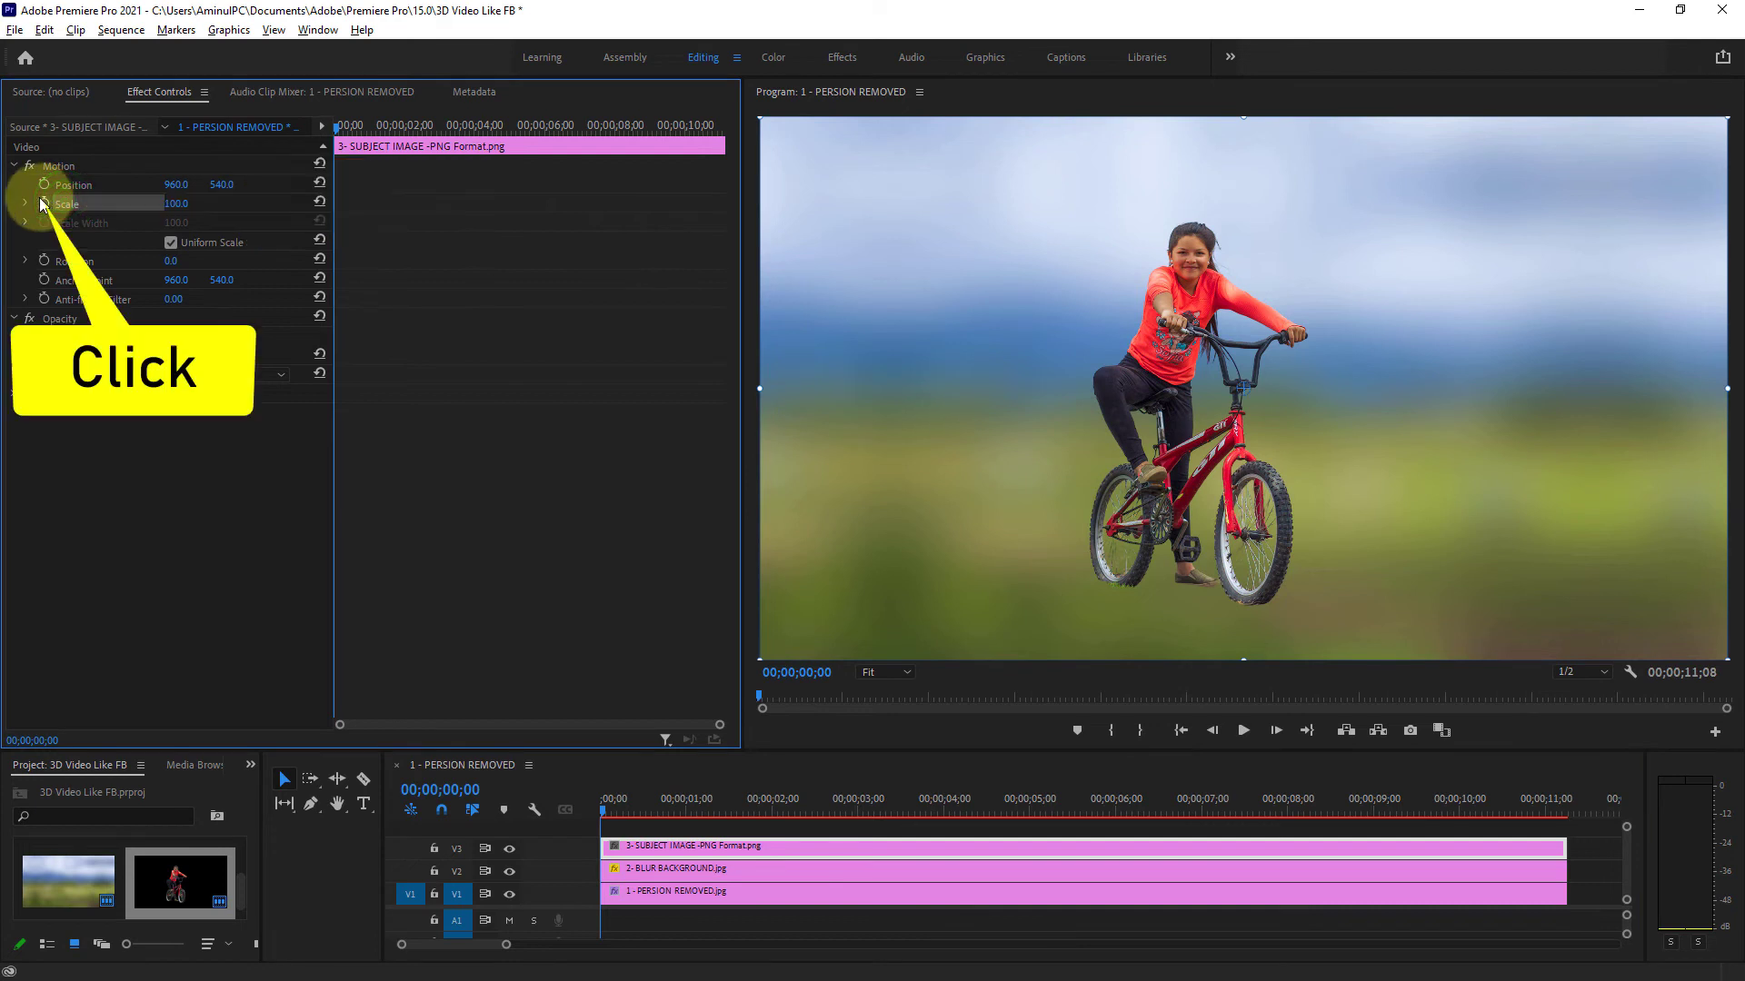
pyautogui.click(43, 203)
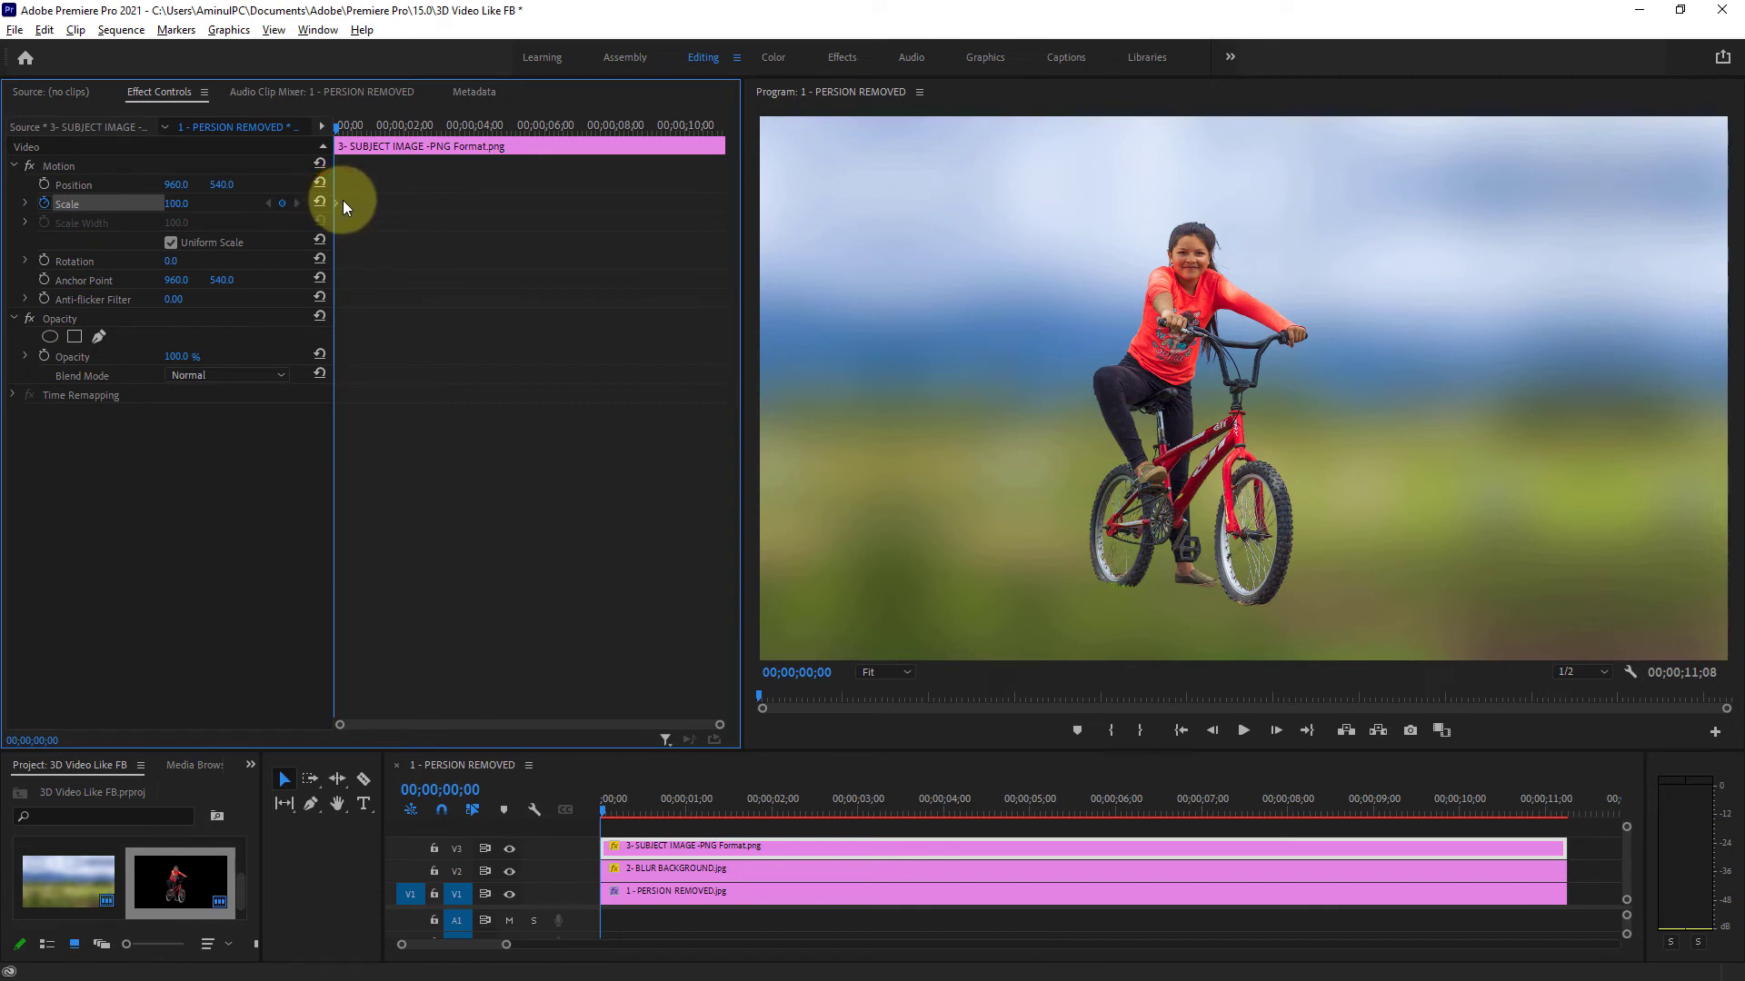
pyautogui.click(175, 202)
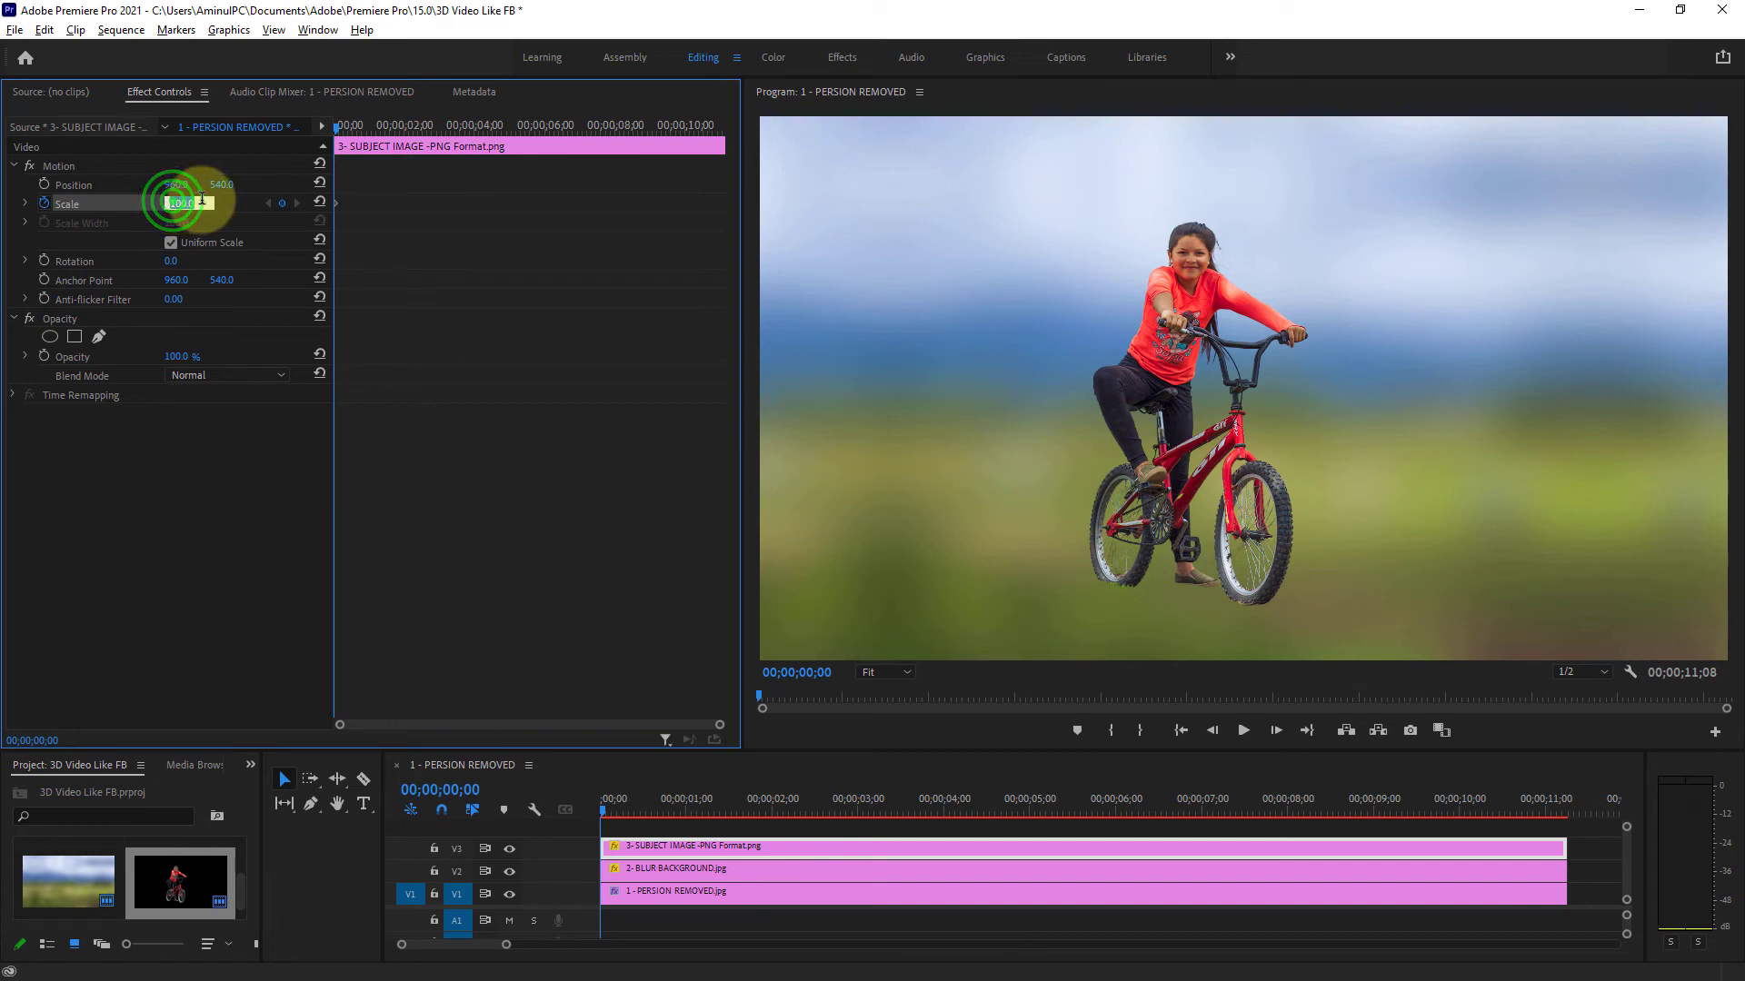
pyautogui.write('1')
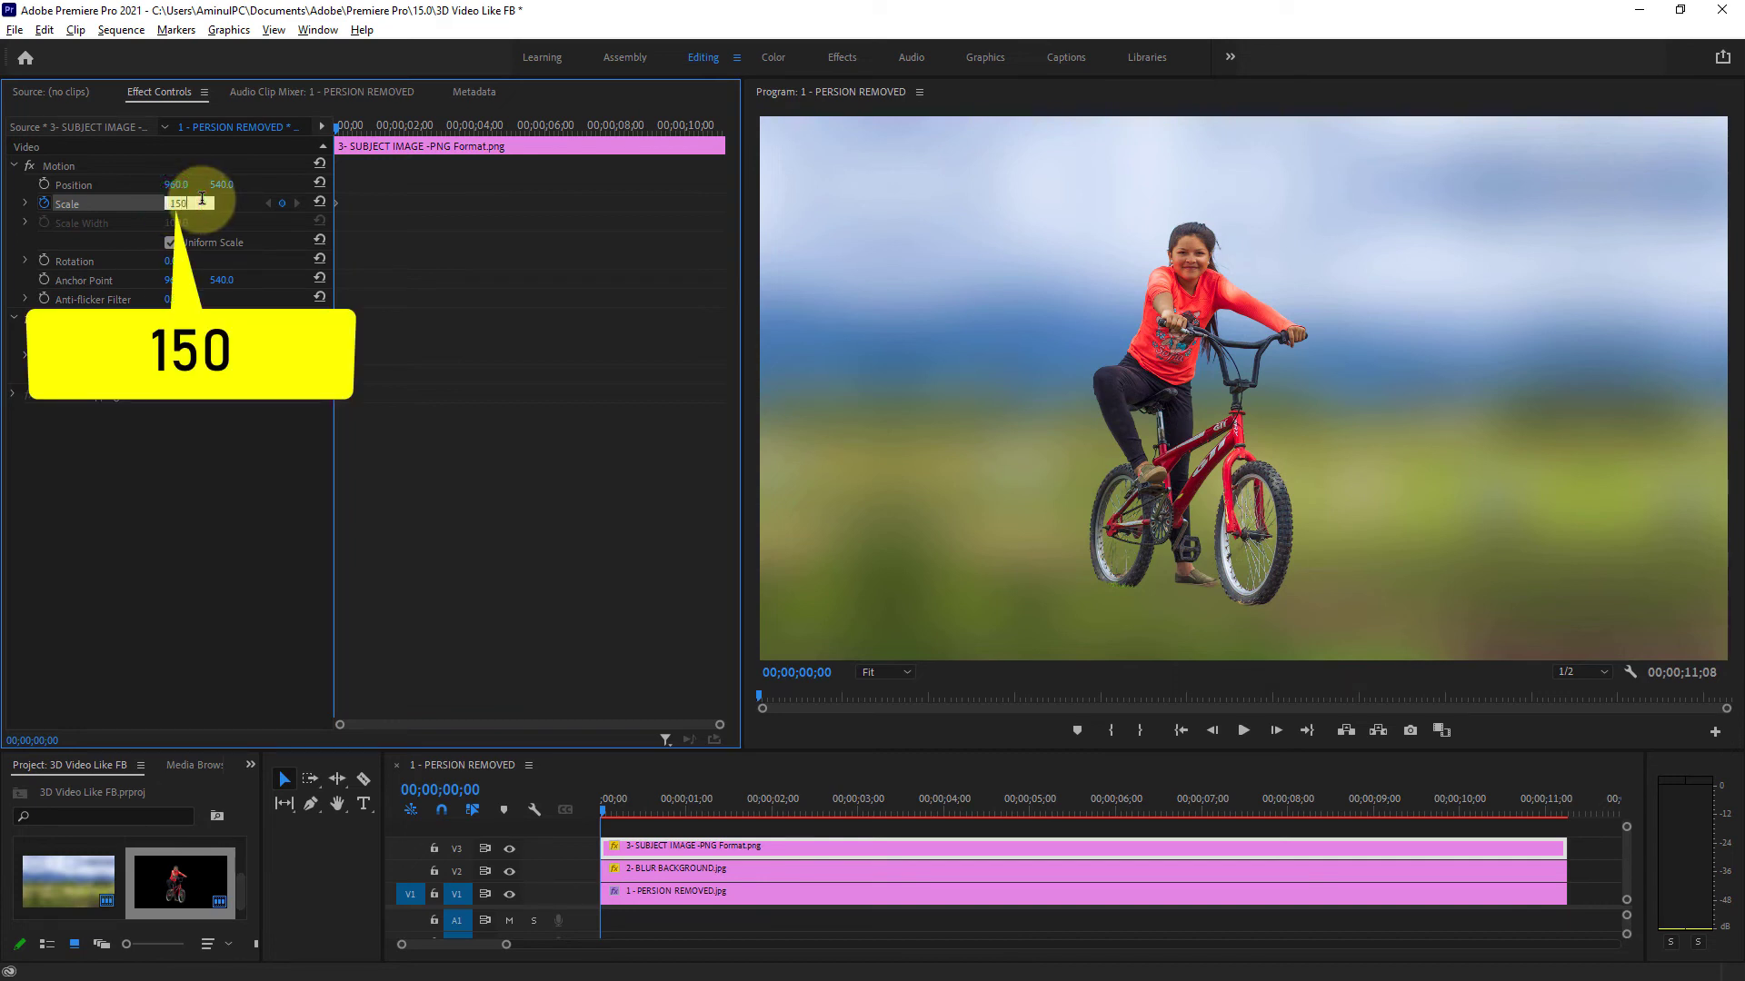
pyautogui.write('50')
pyautogui.press('Return')
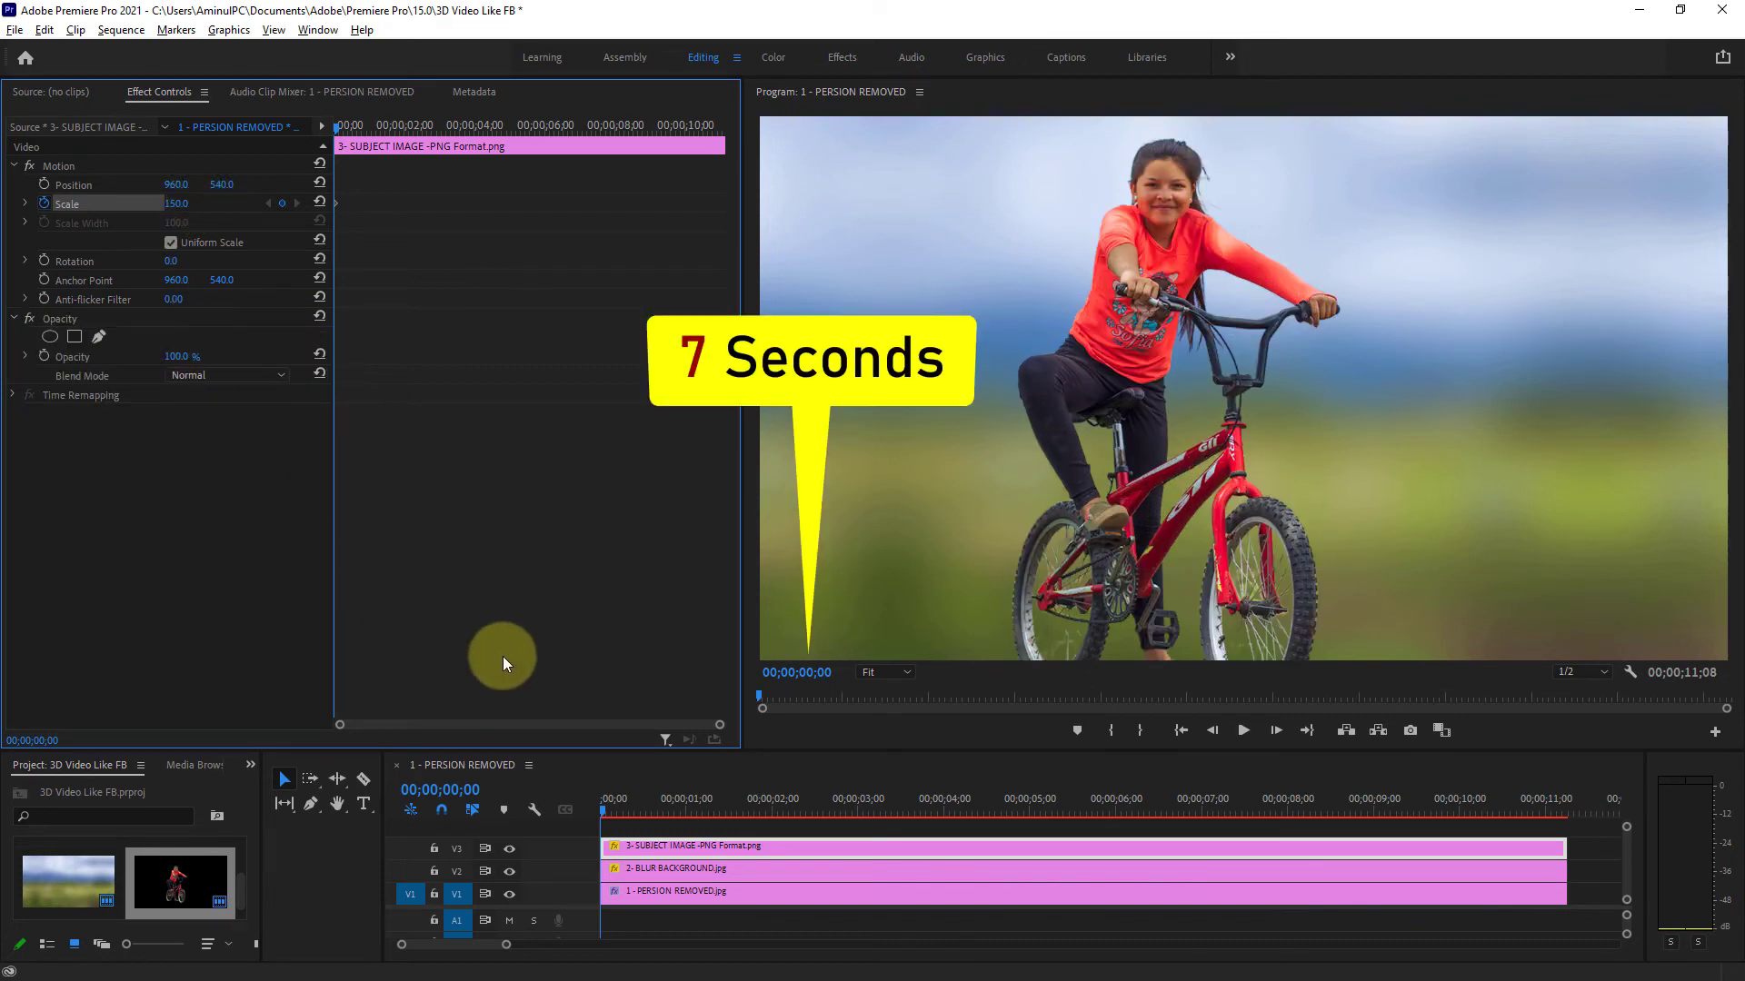
# Add a Scale keyframe to the subject image clip at 00;00;07;00 and set it to 100
pyautogui.click(808, 672)
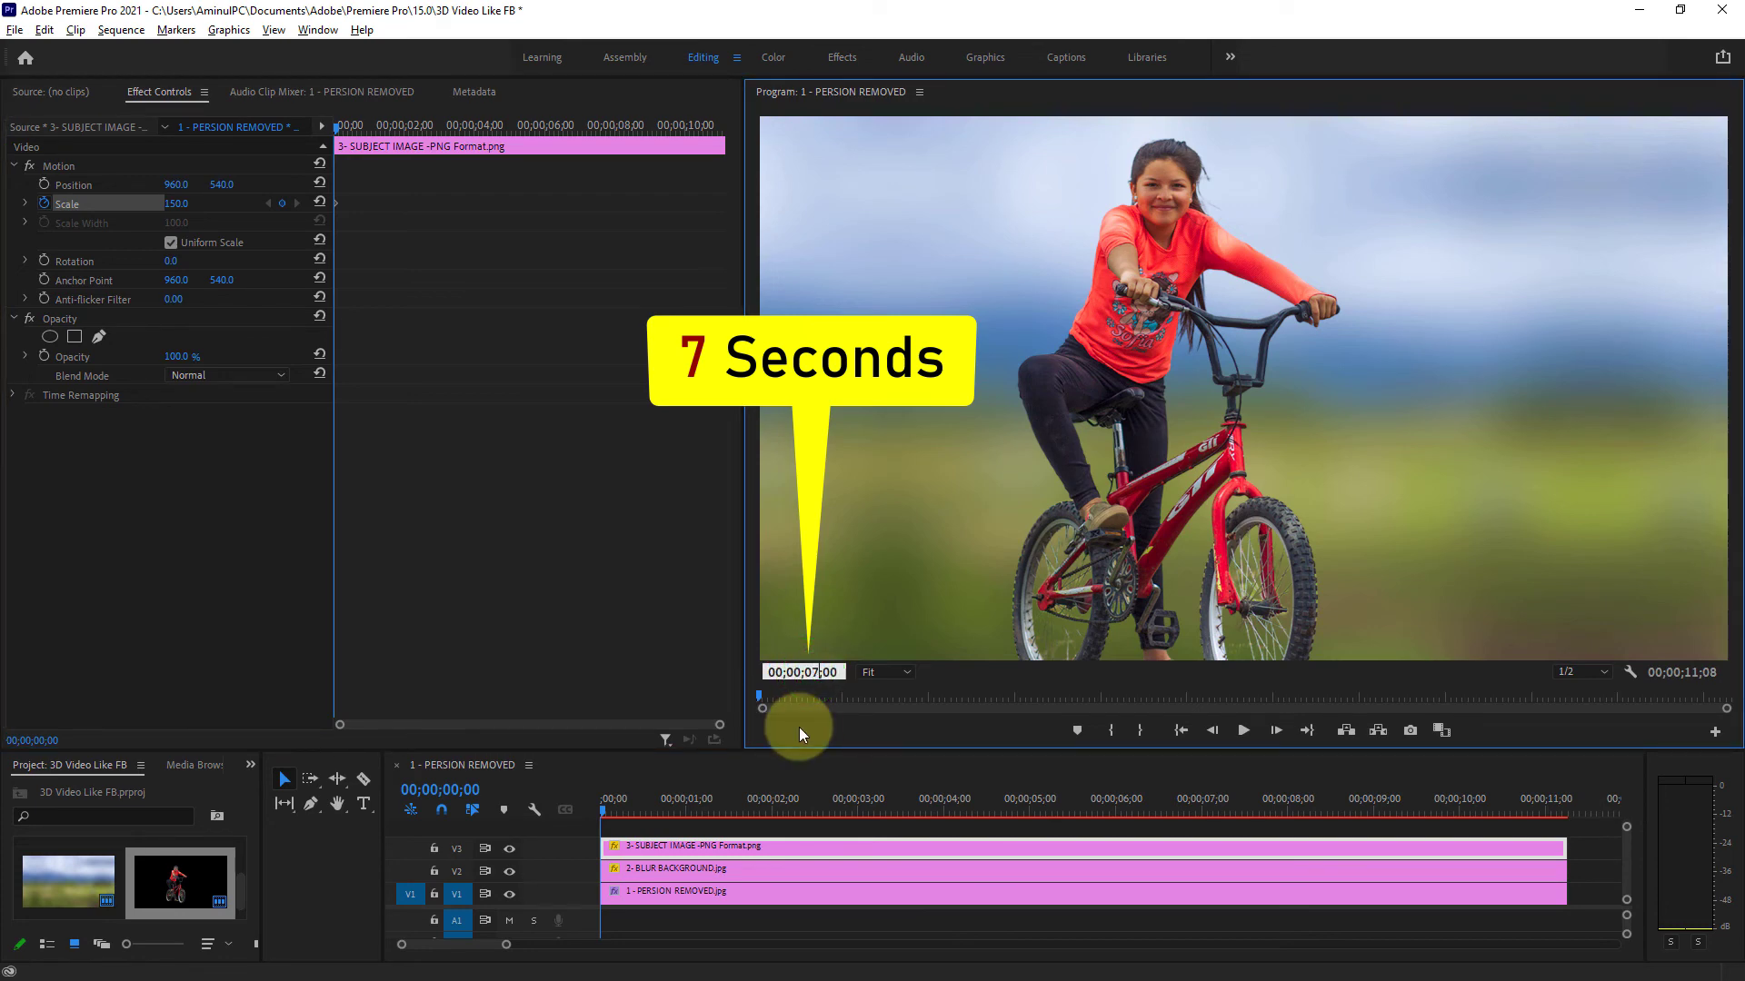
pyautogui.write('7')
pyautogui.press('Return')
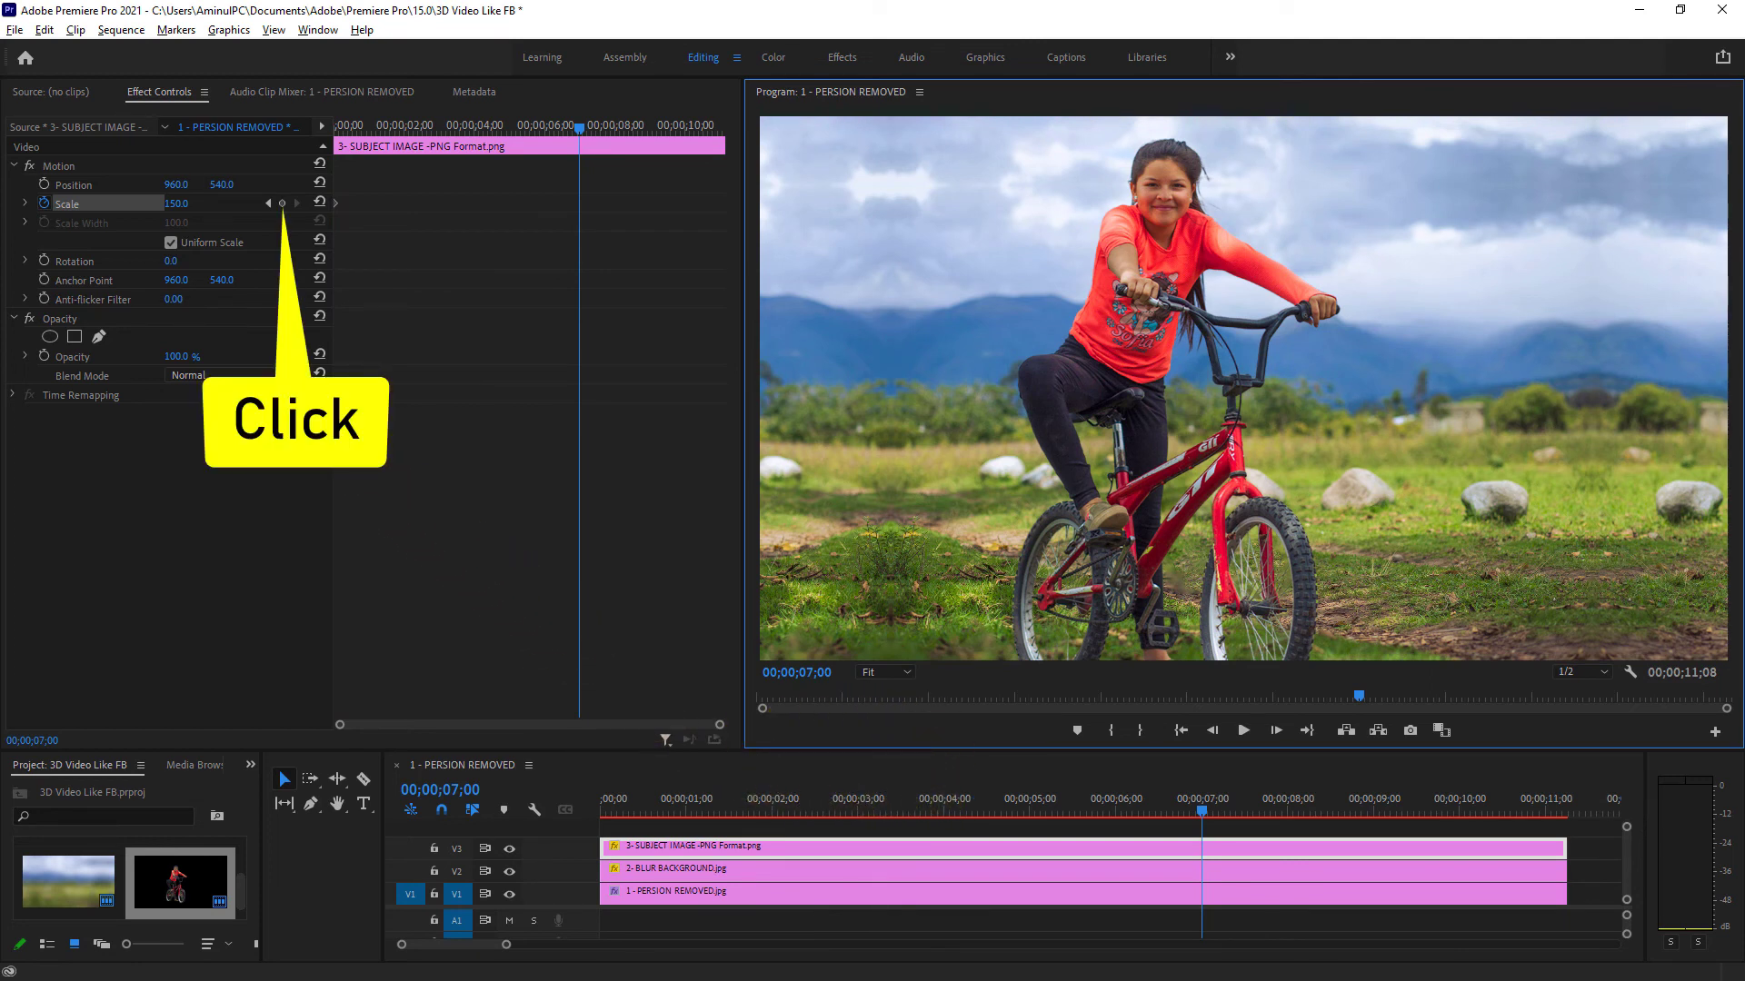
pyautogui.click(283, 204)
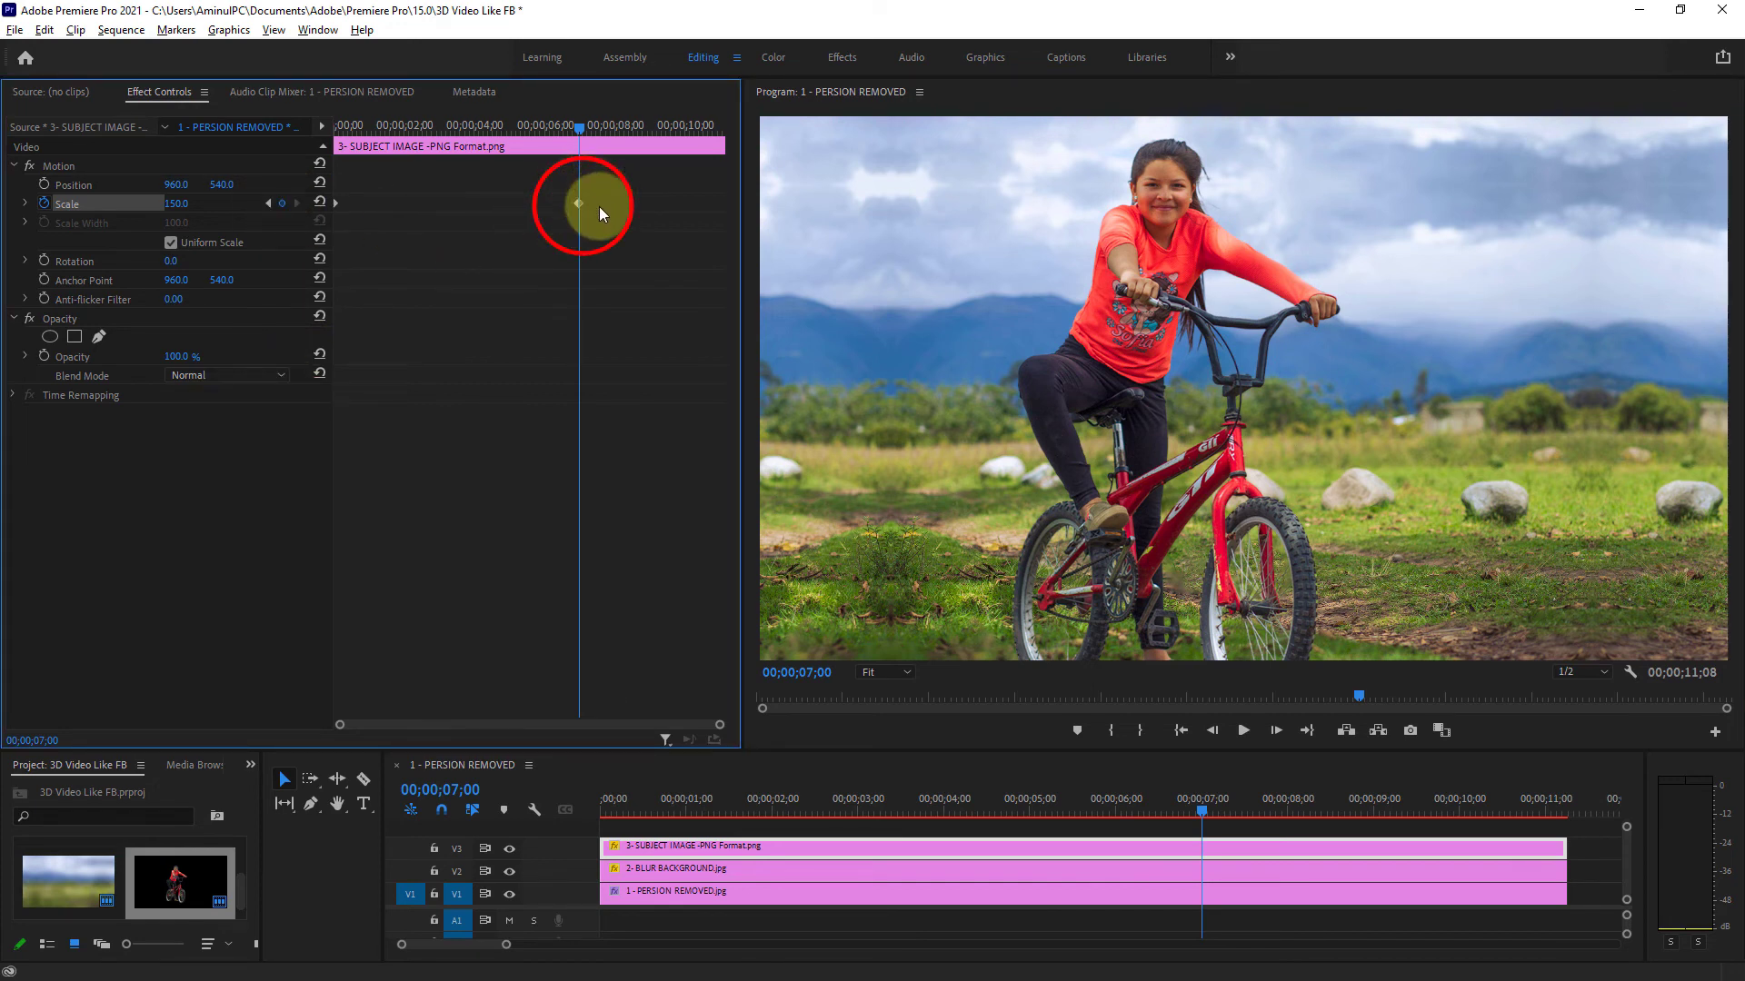
pyautogui.click(179, 202)
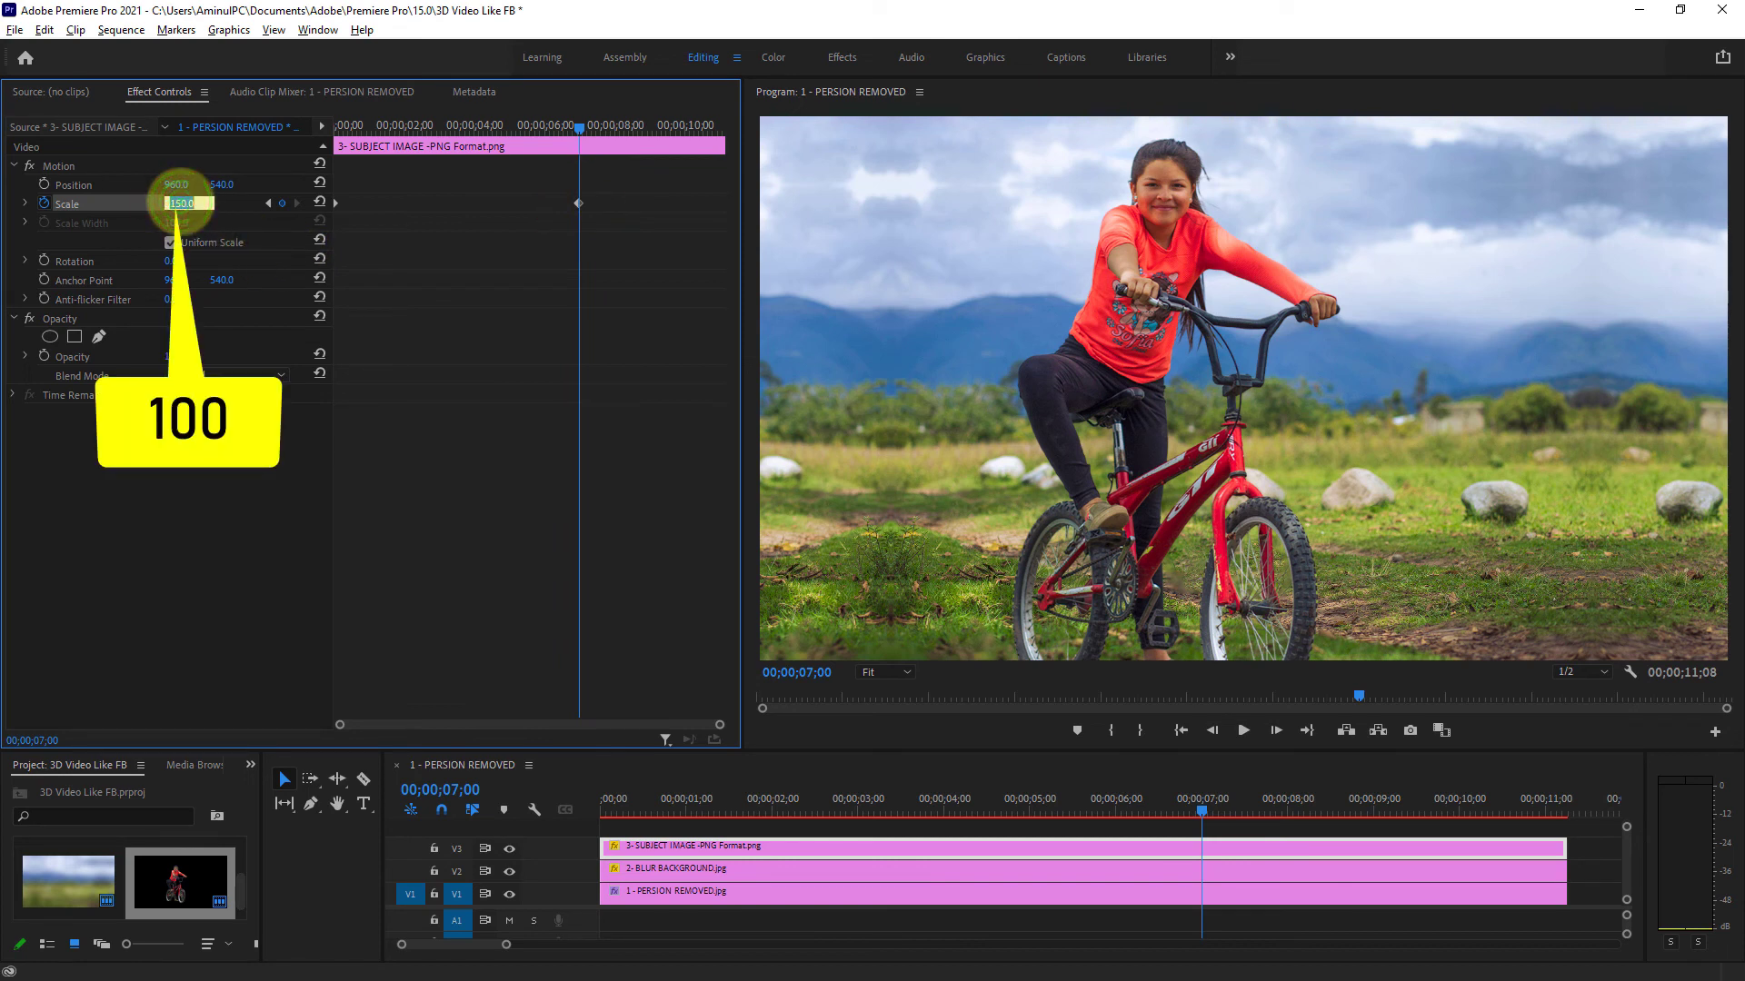
pyautogui.write('1')
pyautogui.press('Return')
# Render the sequence and play it from 00;00;00;00 to check the subject's scale animation over the backgrounds
pyautogui.press('Return')
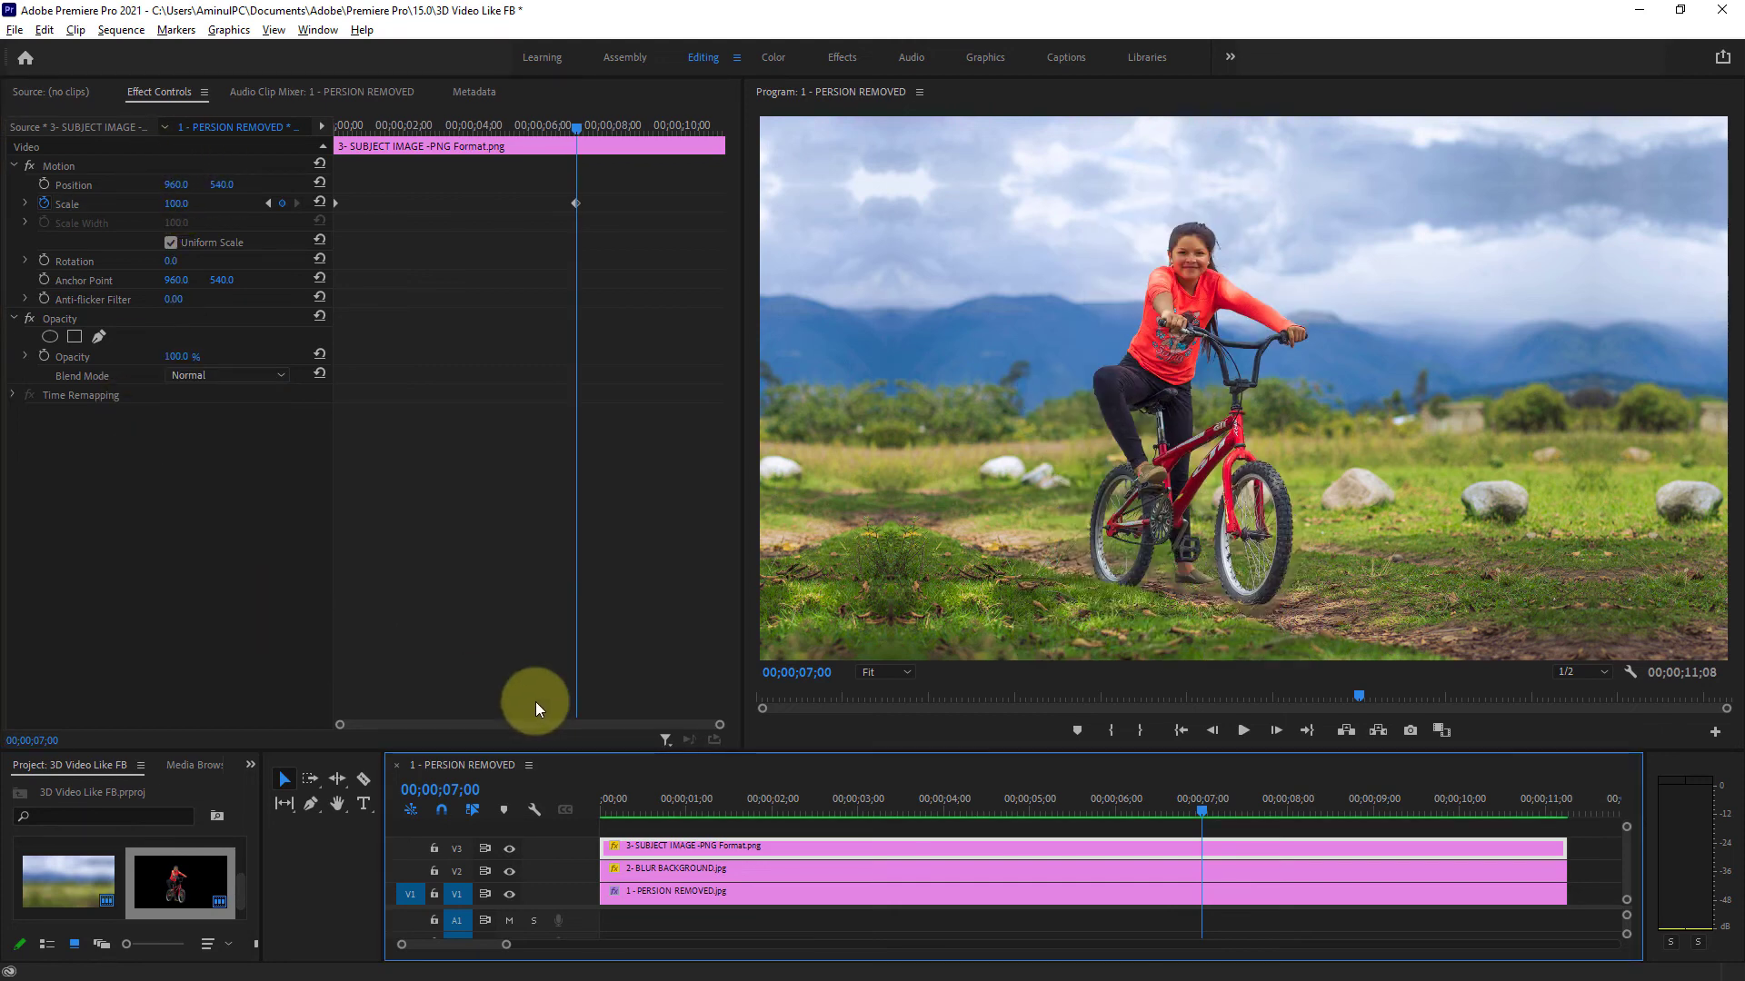
pyautogui.click(1201, 811)
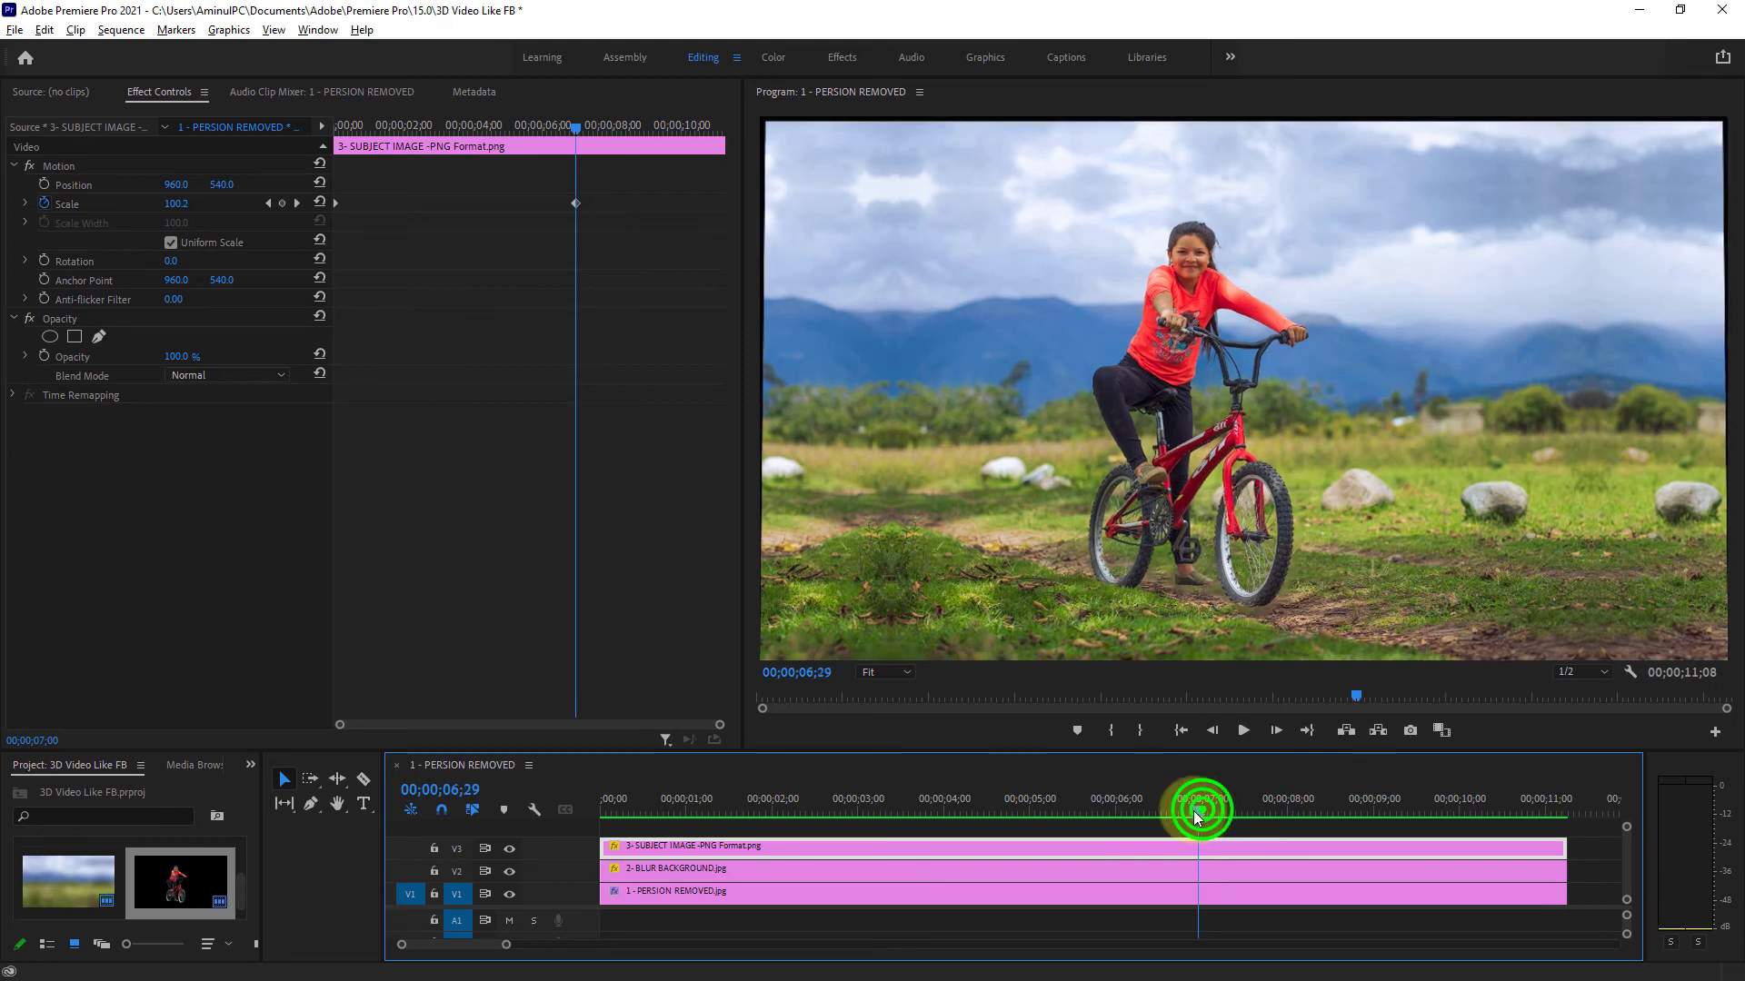
pyautogui.press('space')
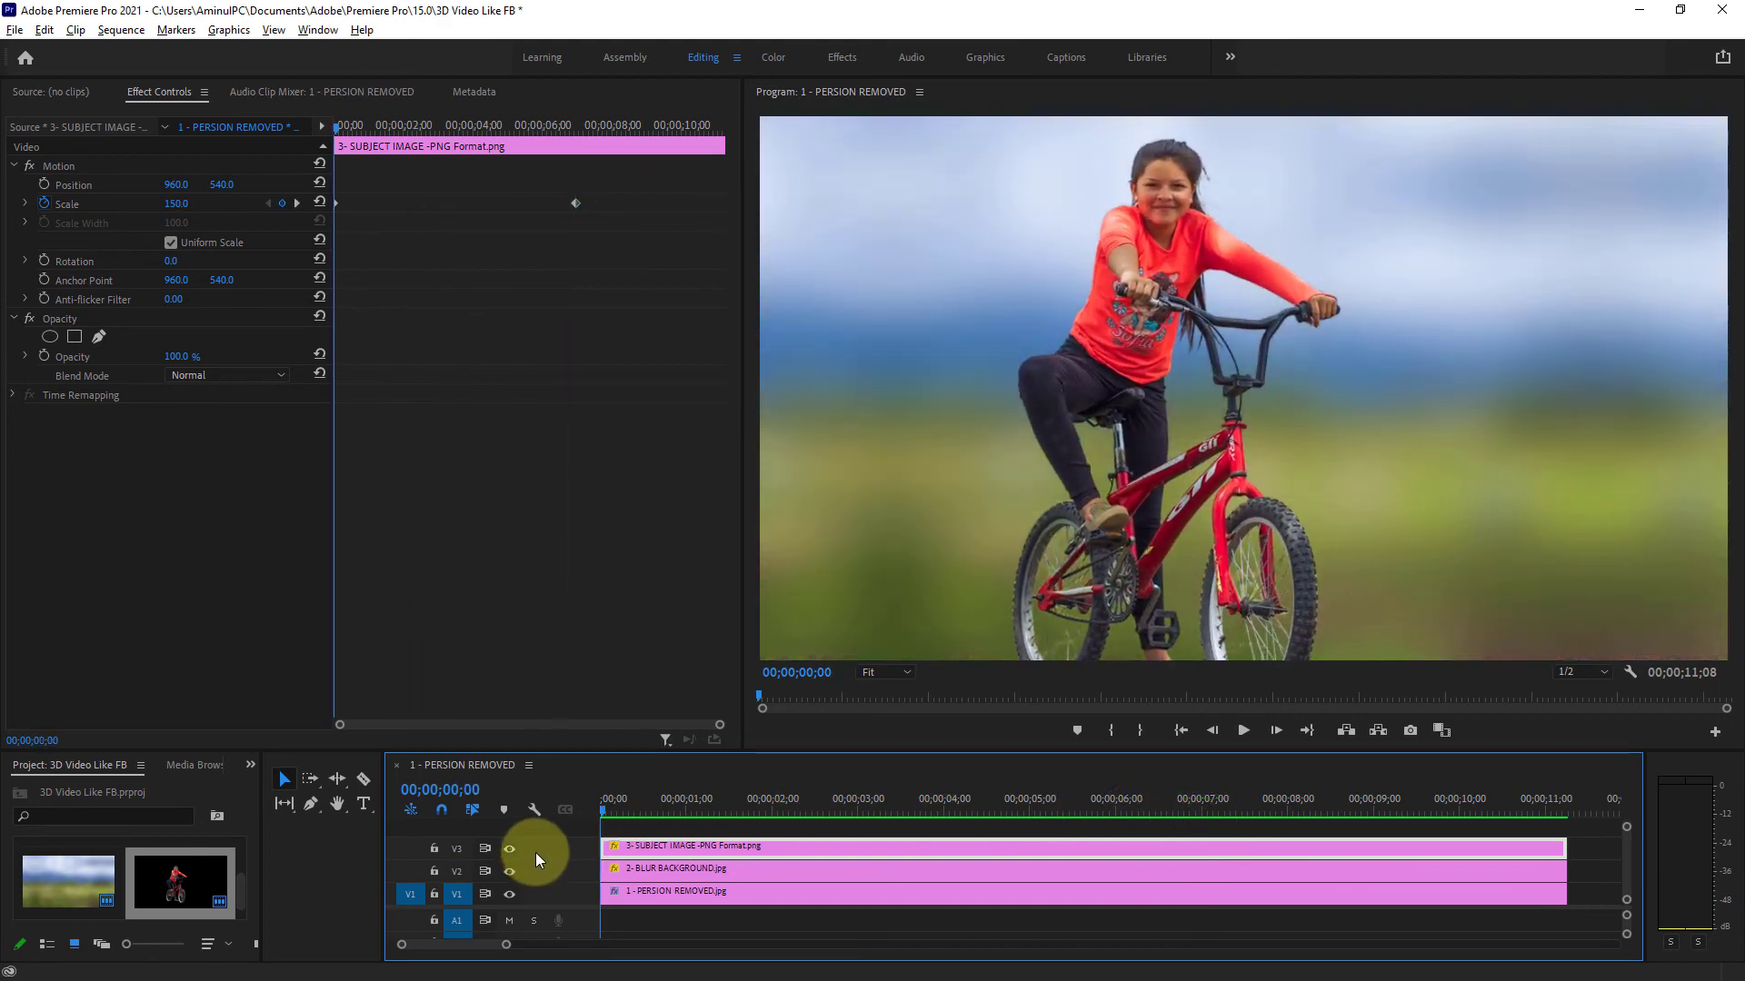
pyautogui.click(1243, 731)
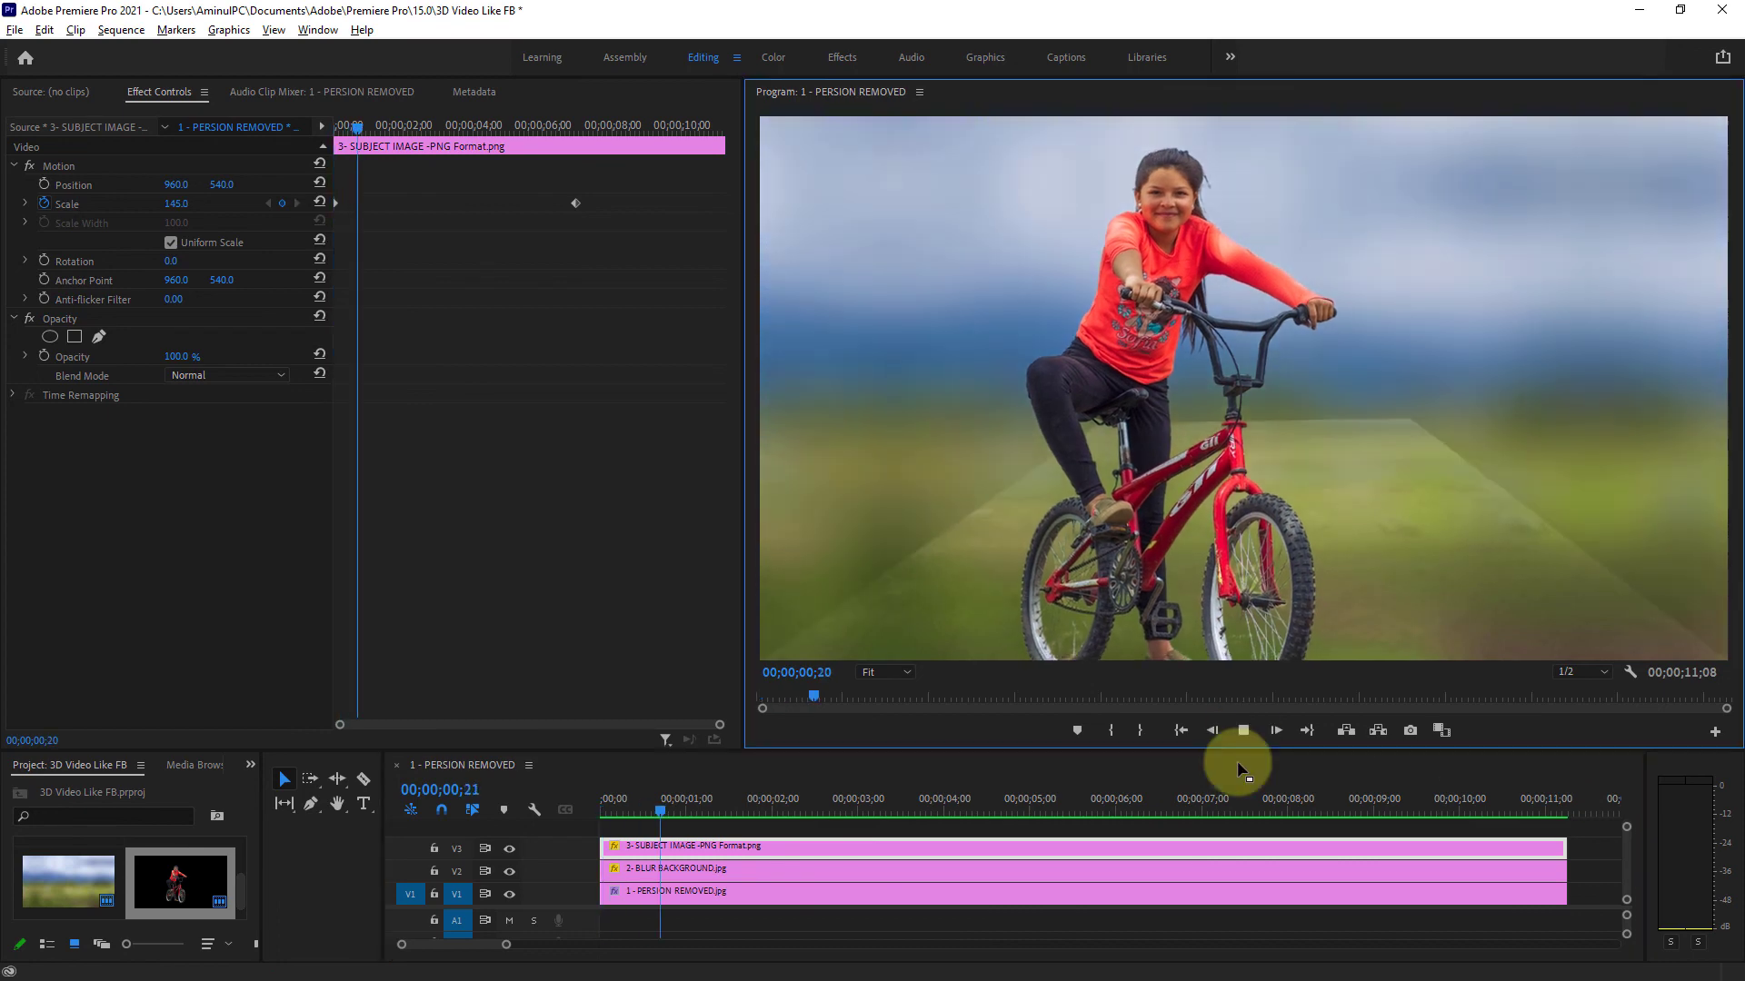